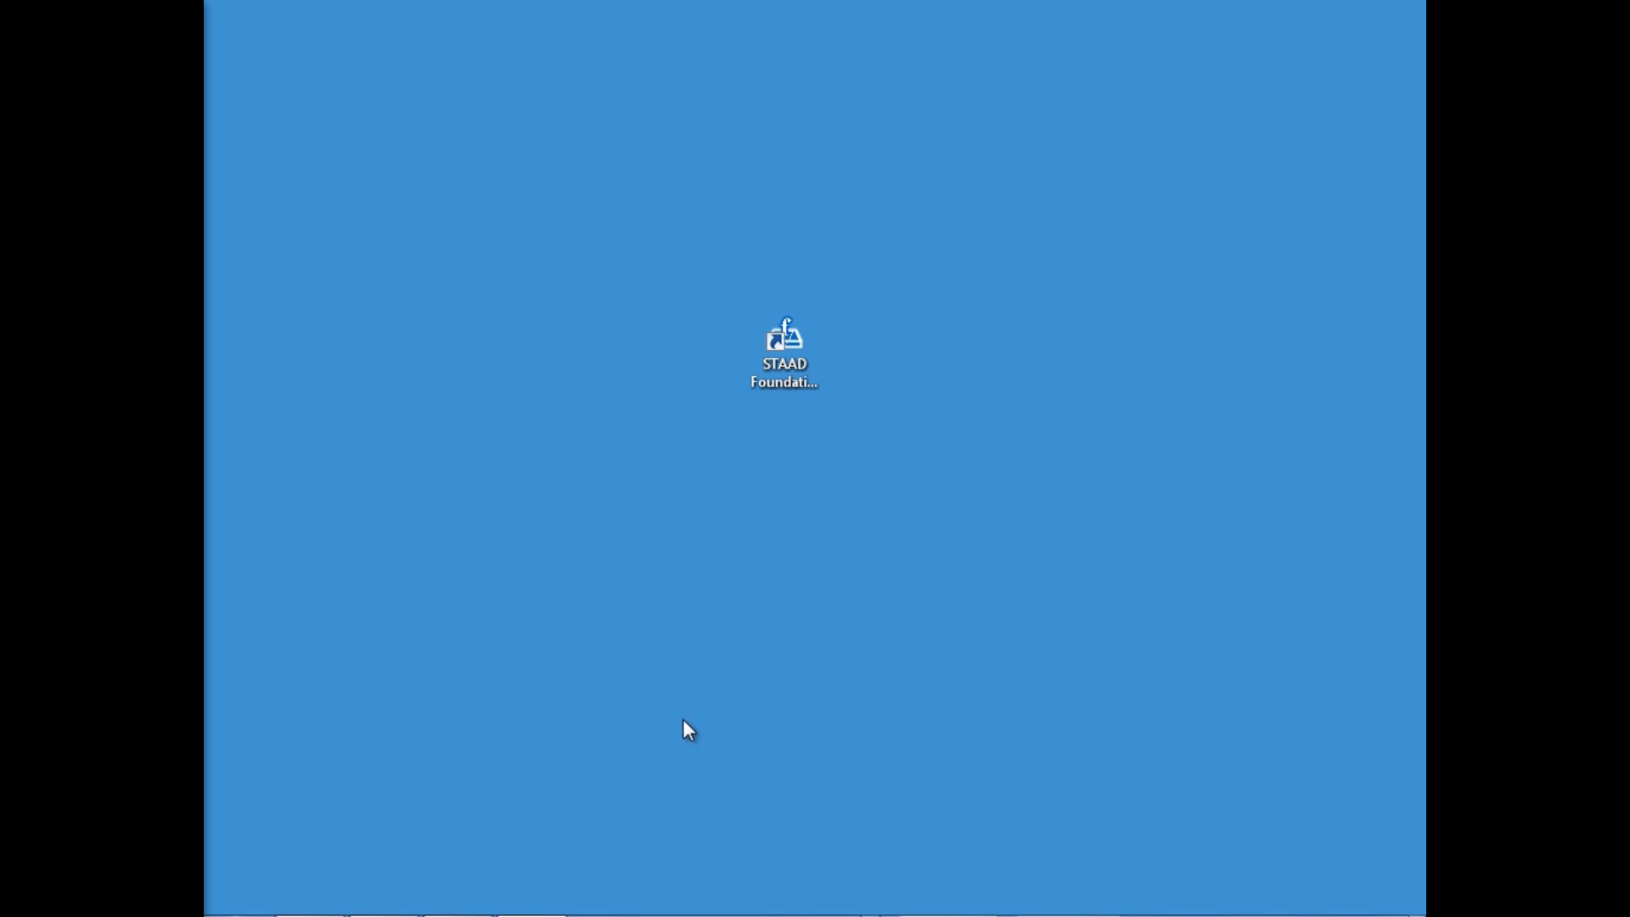
# Step: Launch STAAD Foundation Advanced and enlarge the start page area by shrinking the navigator, data input and output panes
pyautogui.doubleClick(781, 335)
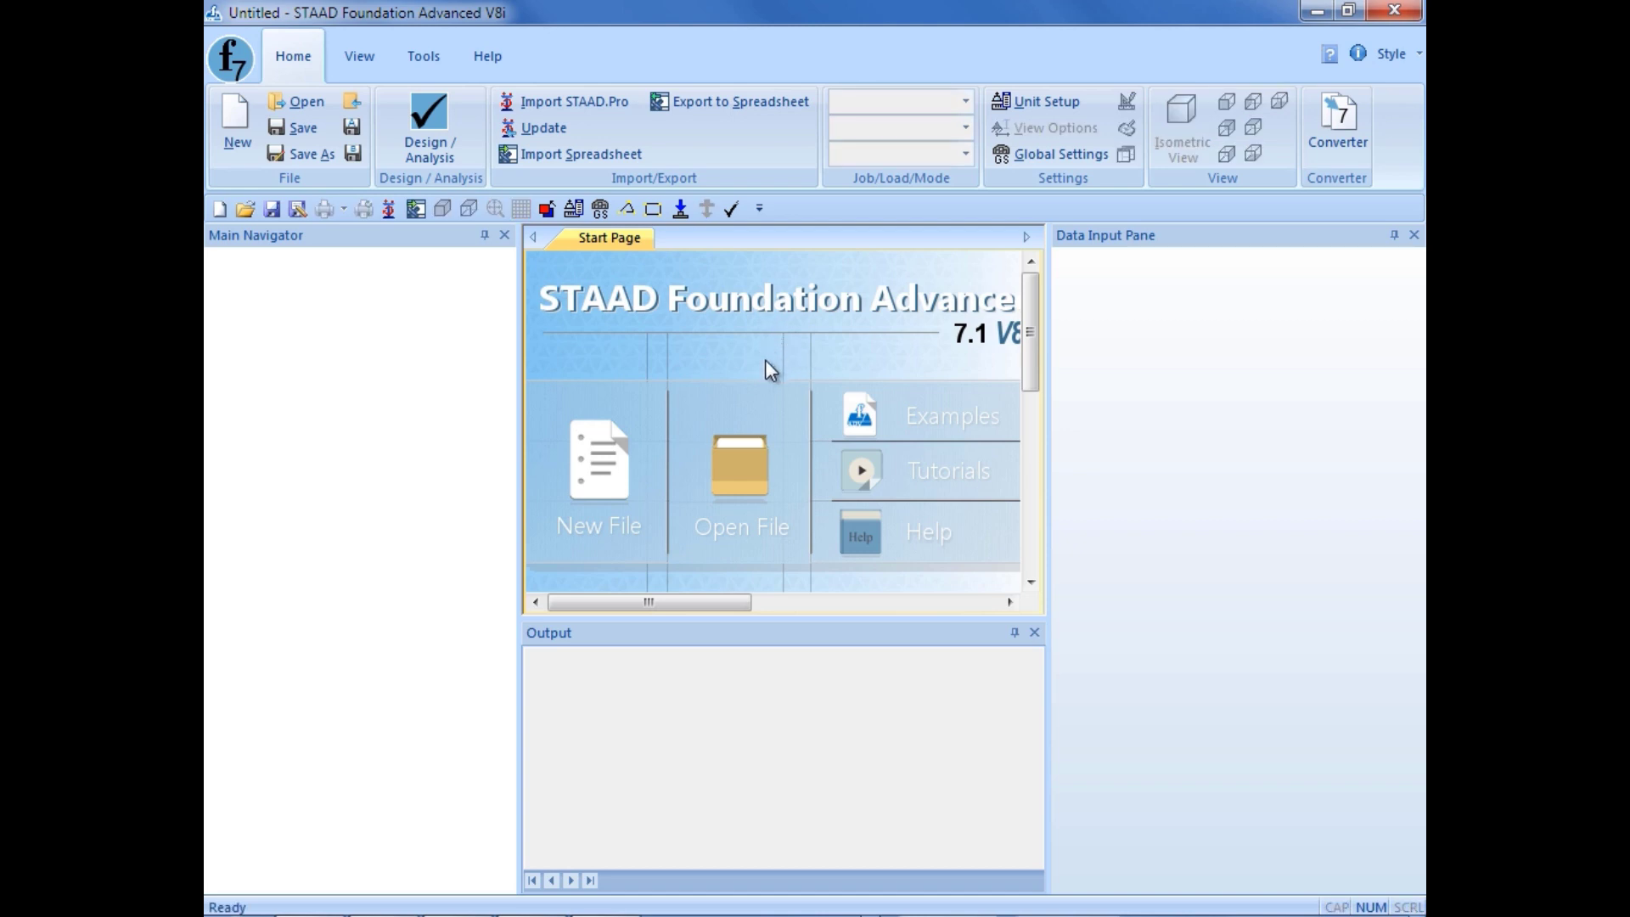
pyautogui.moveTo(520, 384); pyautogui.dragTo(393, 377)
pyautogui.moveTo(1048, 413); pyautogui.dragTo(1167, 412)
pyautogui.moveTo(850, 618); pyautogui.dragTo(830, 768)
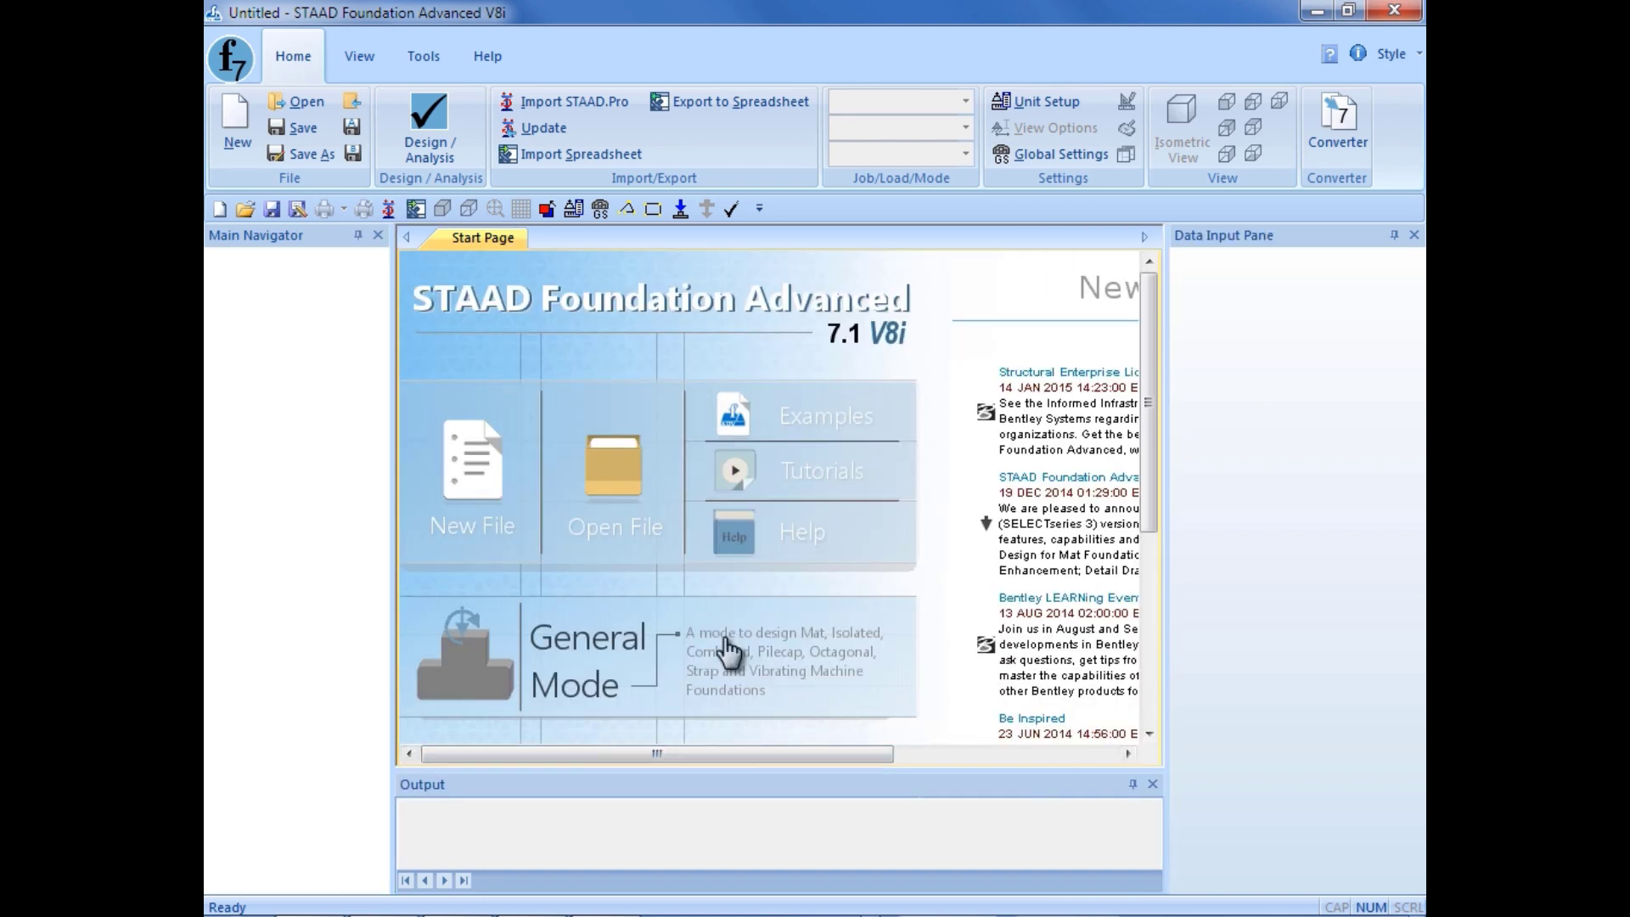
# Step: Start a new Plant Mode project and expand its Project Info branch
pyautogui.moveTo(1146, 371); pyautogui.dragTo(1146, 517)
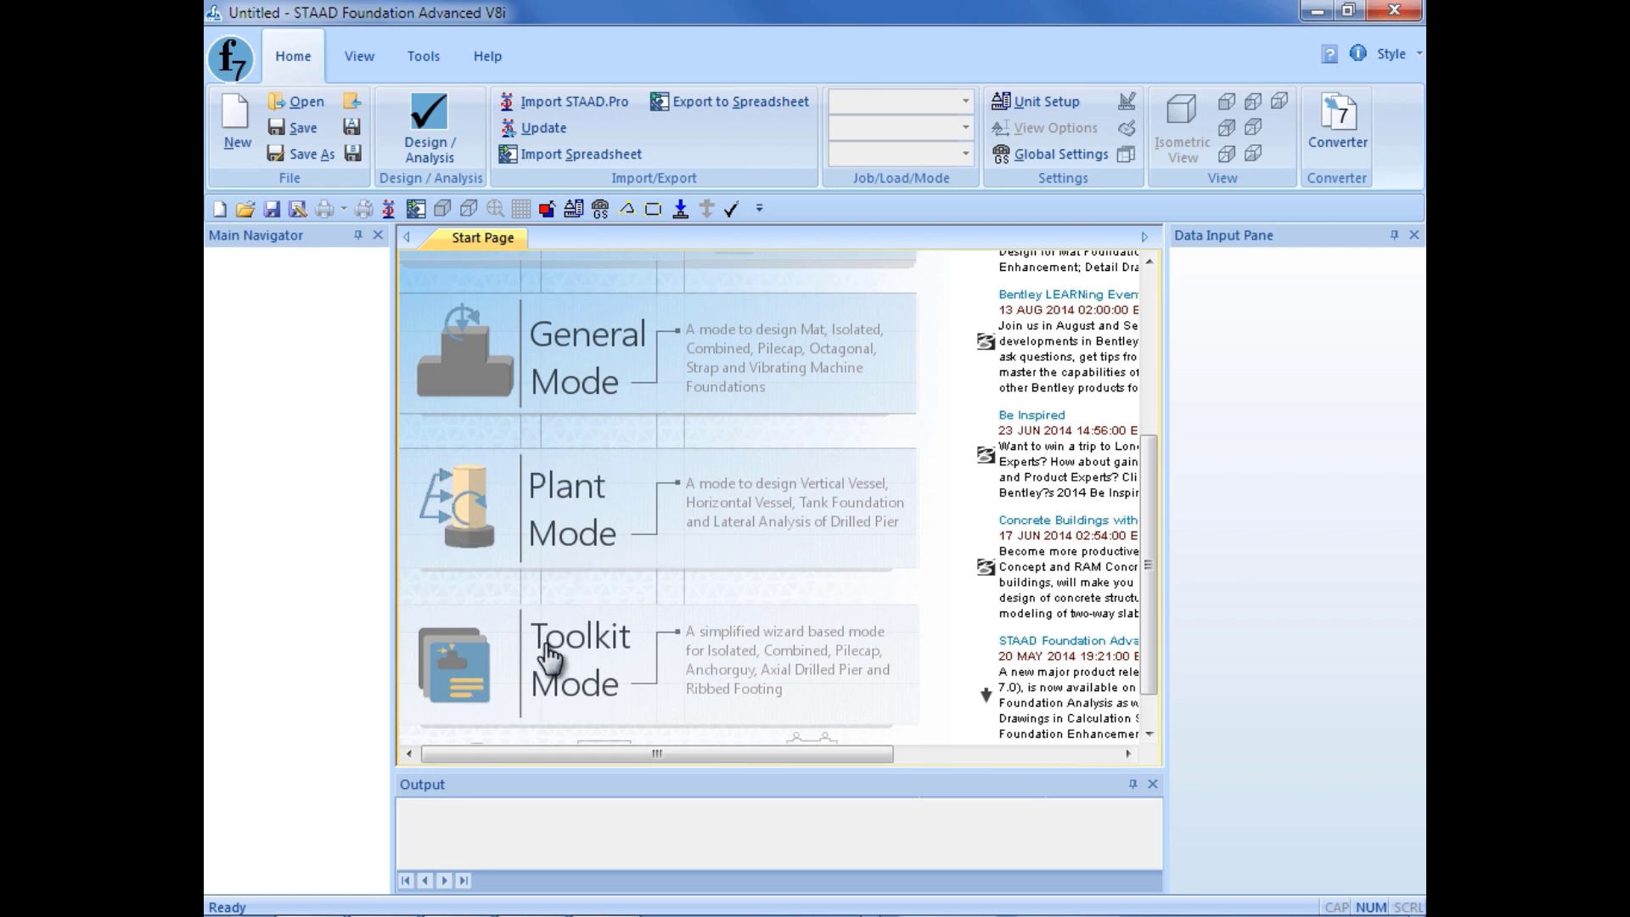
pyautogui.click(543, 546)
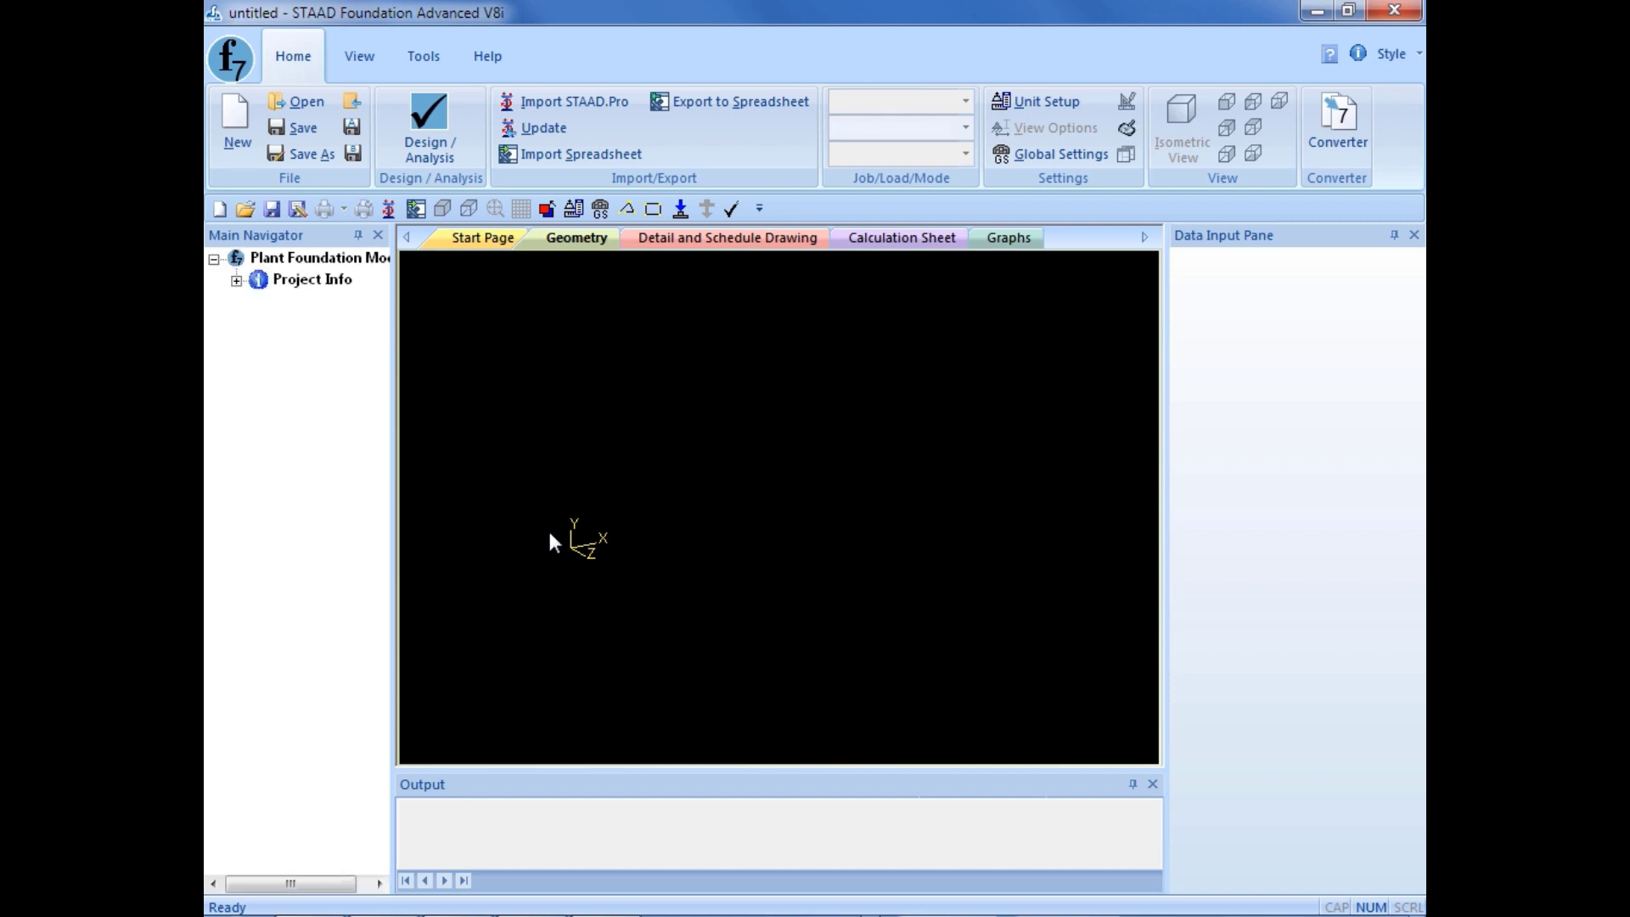
pyautogui.click(236, 281)
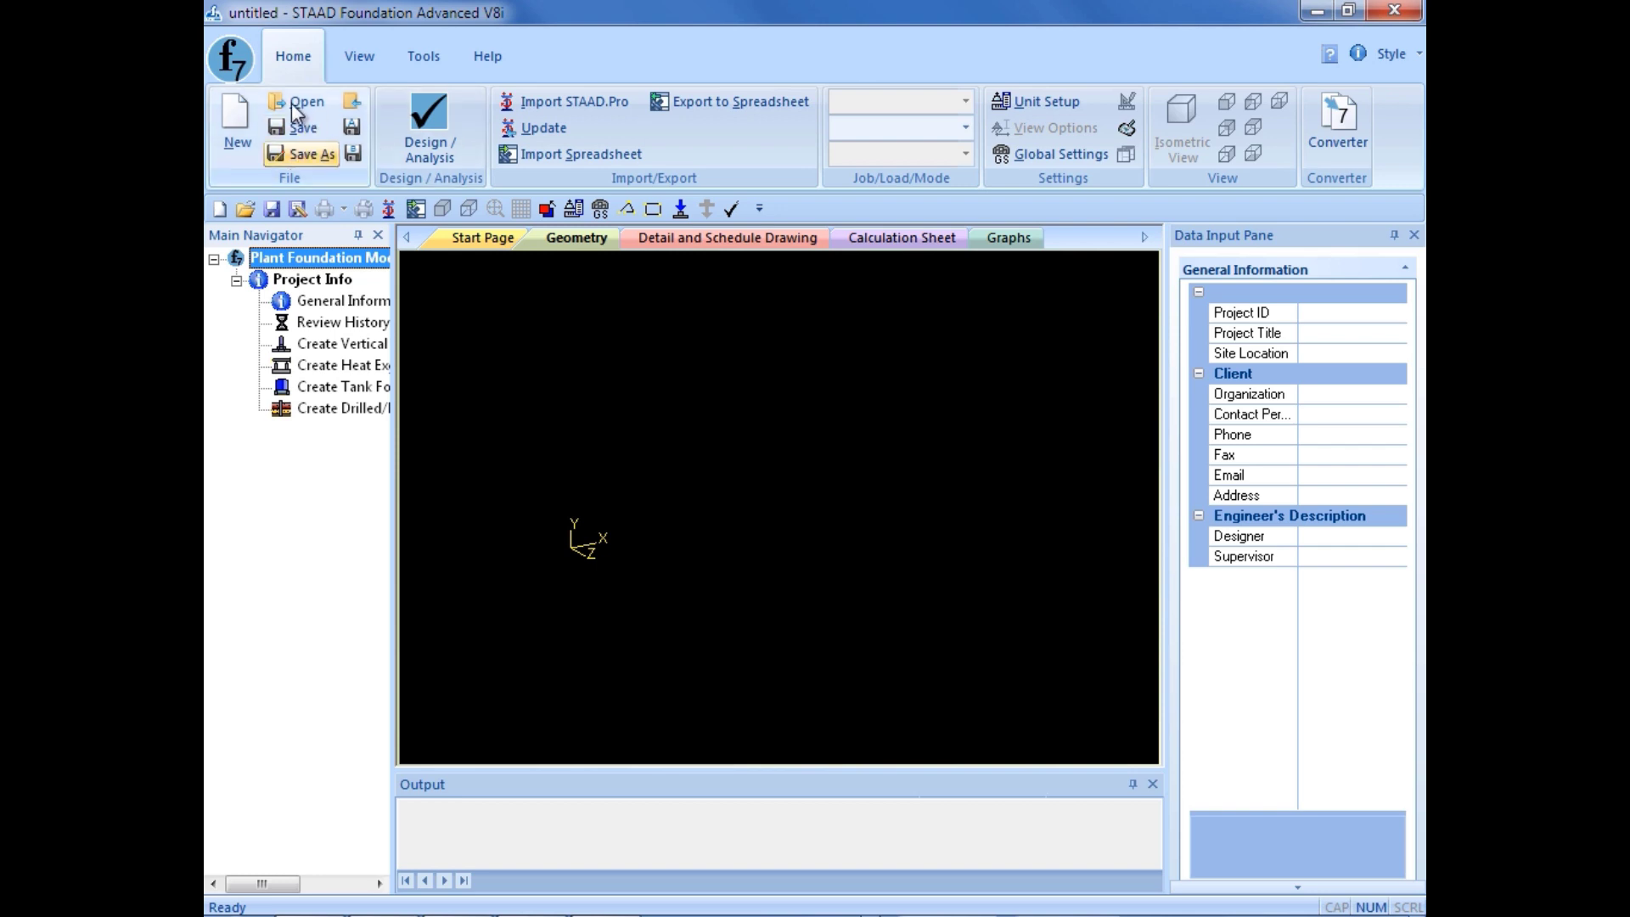
# Step: Save the project on the Desktop under the file name Plant
pyautogui.click(297, 157)
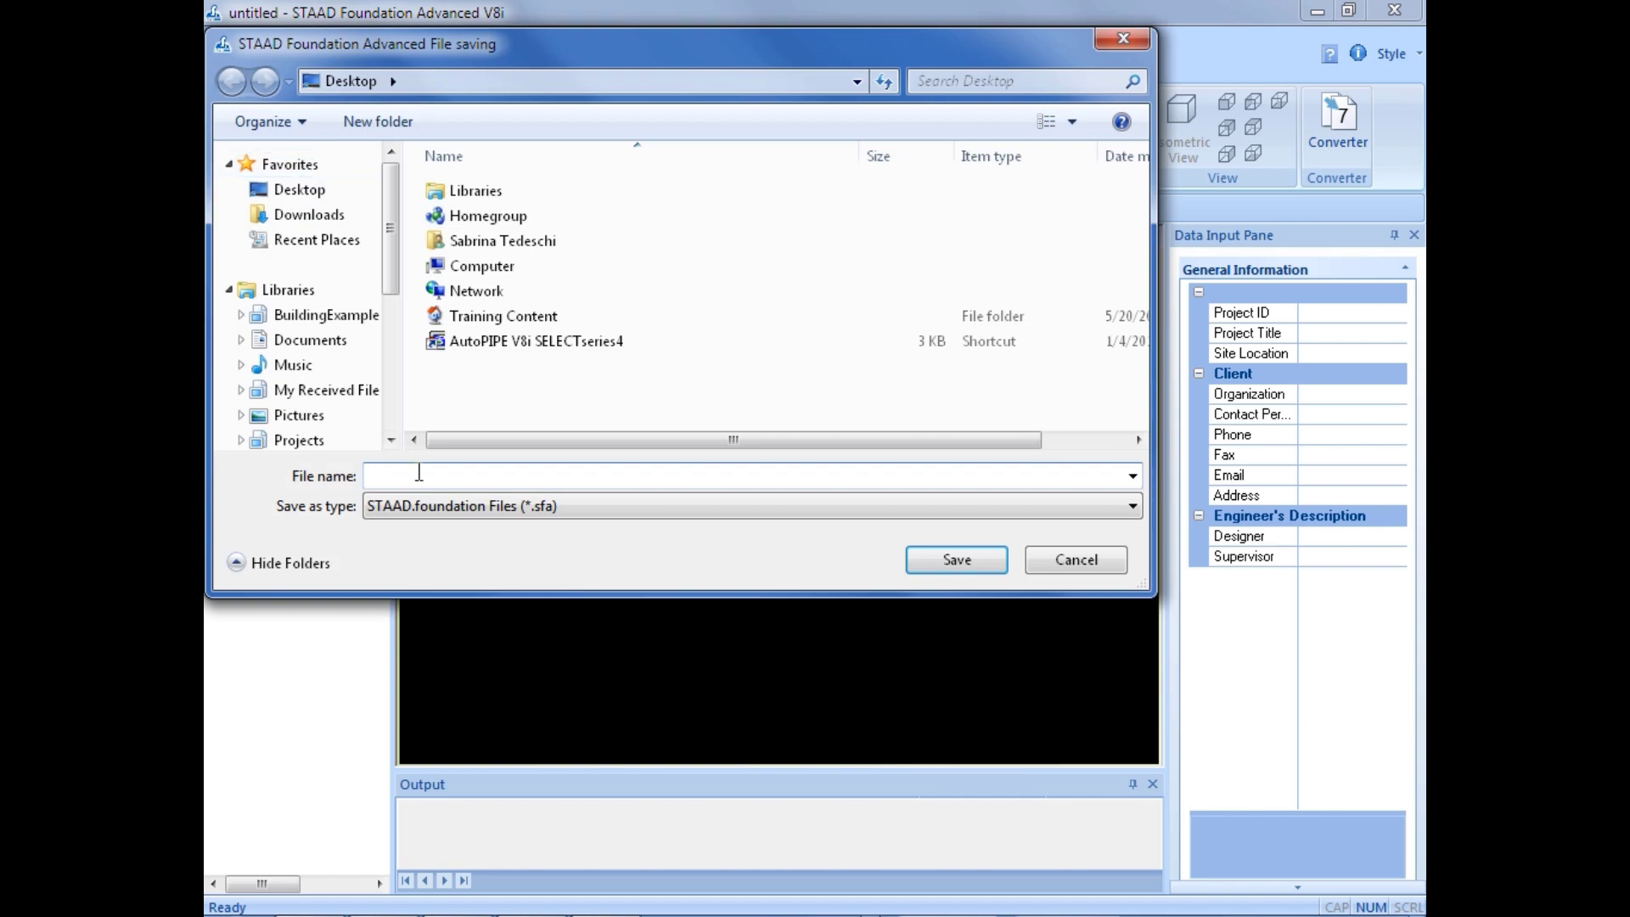
pyautogui.write('Plant')
pyautogui.click(955, 568)
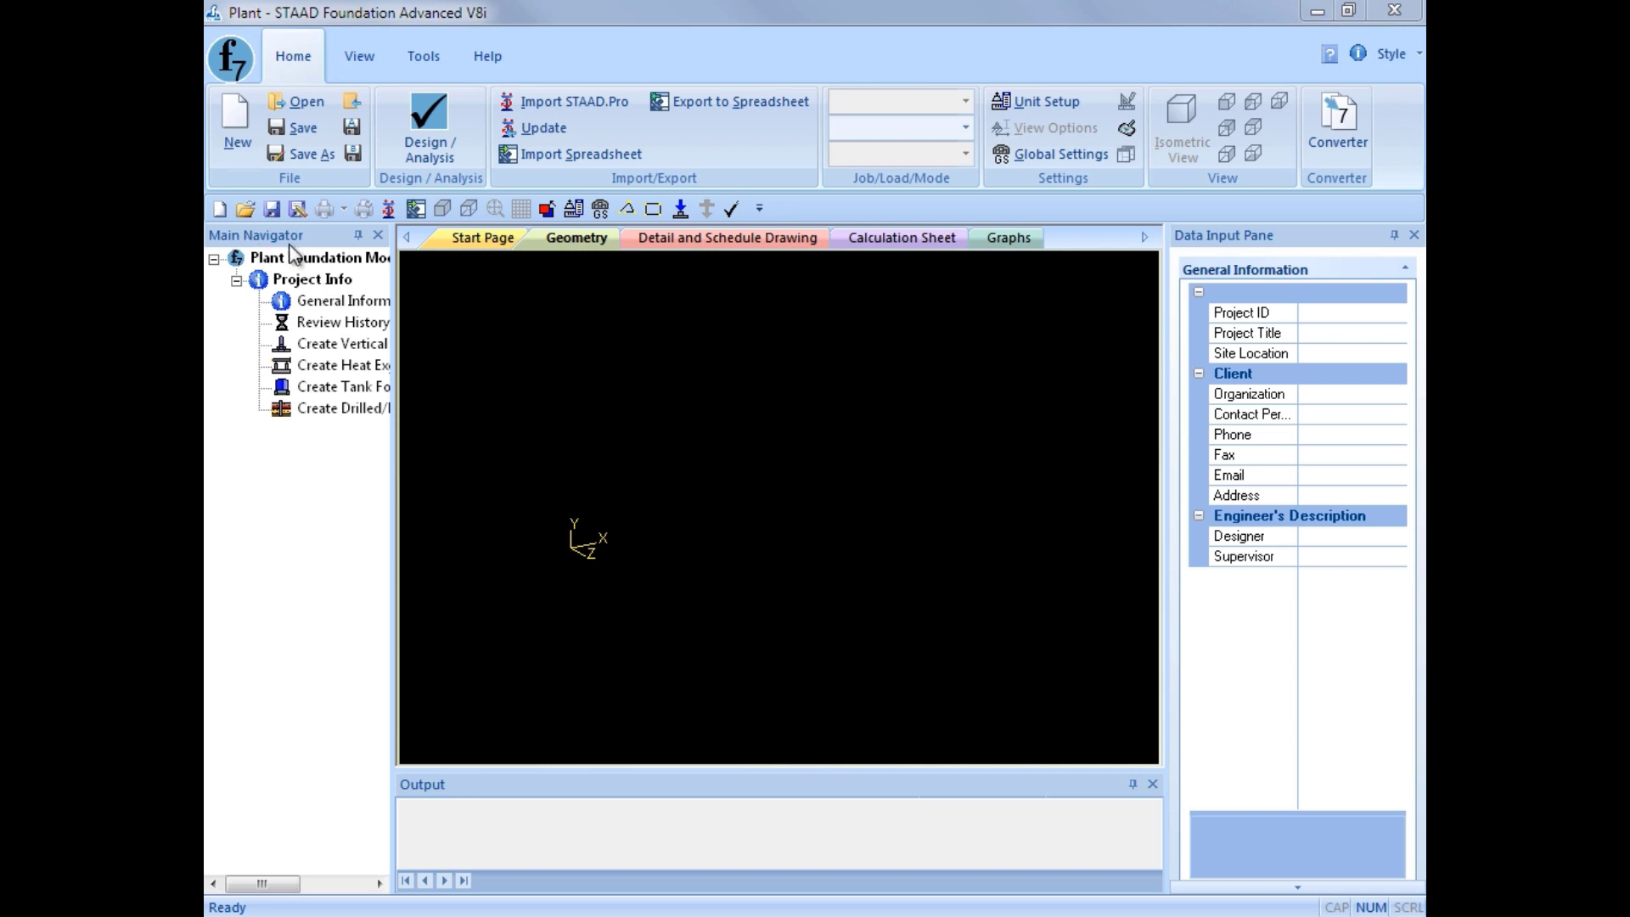
# Step: Create a vertical vessel foundation job with the US design code and code version ACI 318-11, and proceed to its geometry
pyautogui.doubleClick(328, 348)
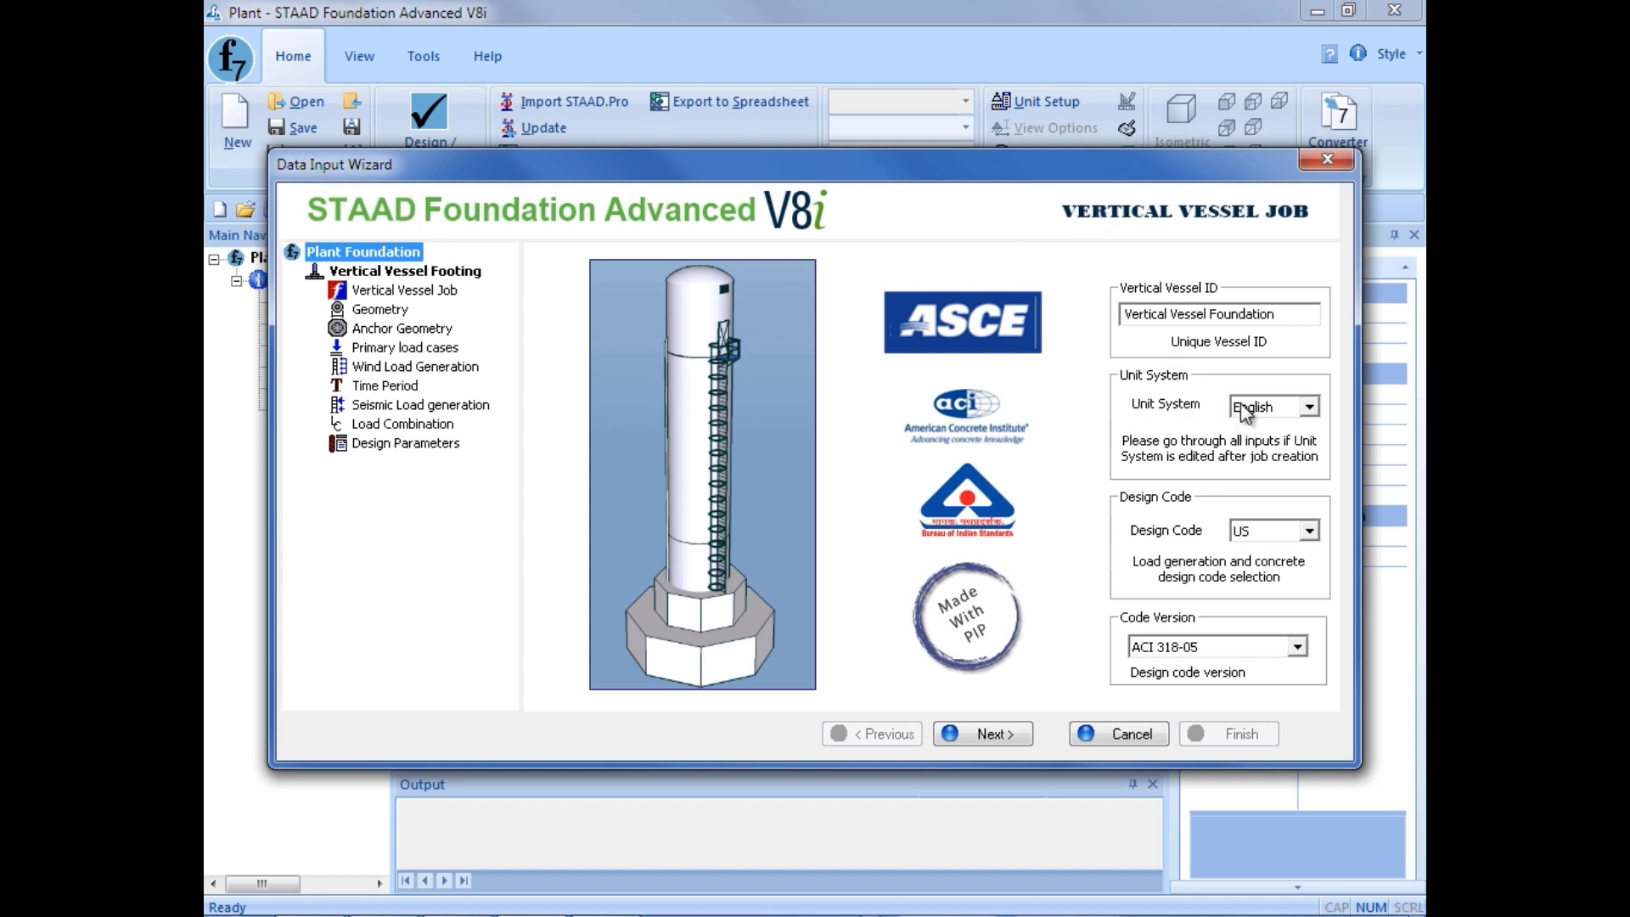
pyautogui.click(1310, 531)
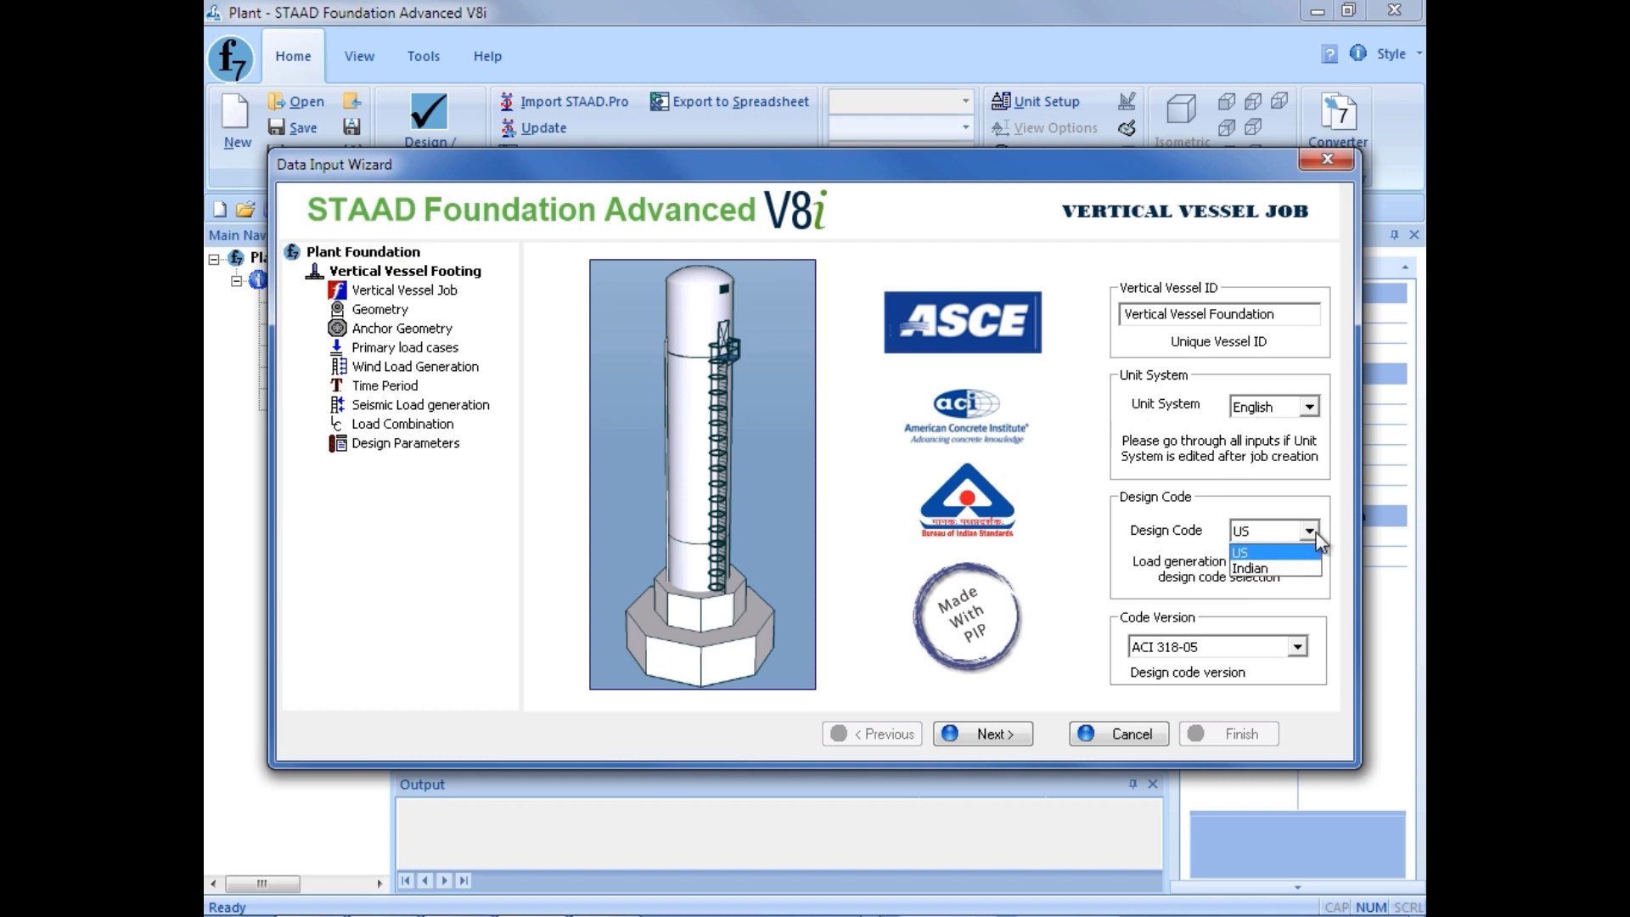
pyautogui.click(1315, 535)
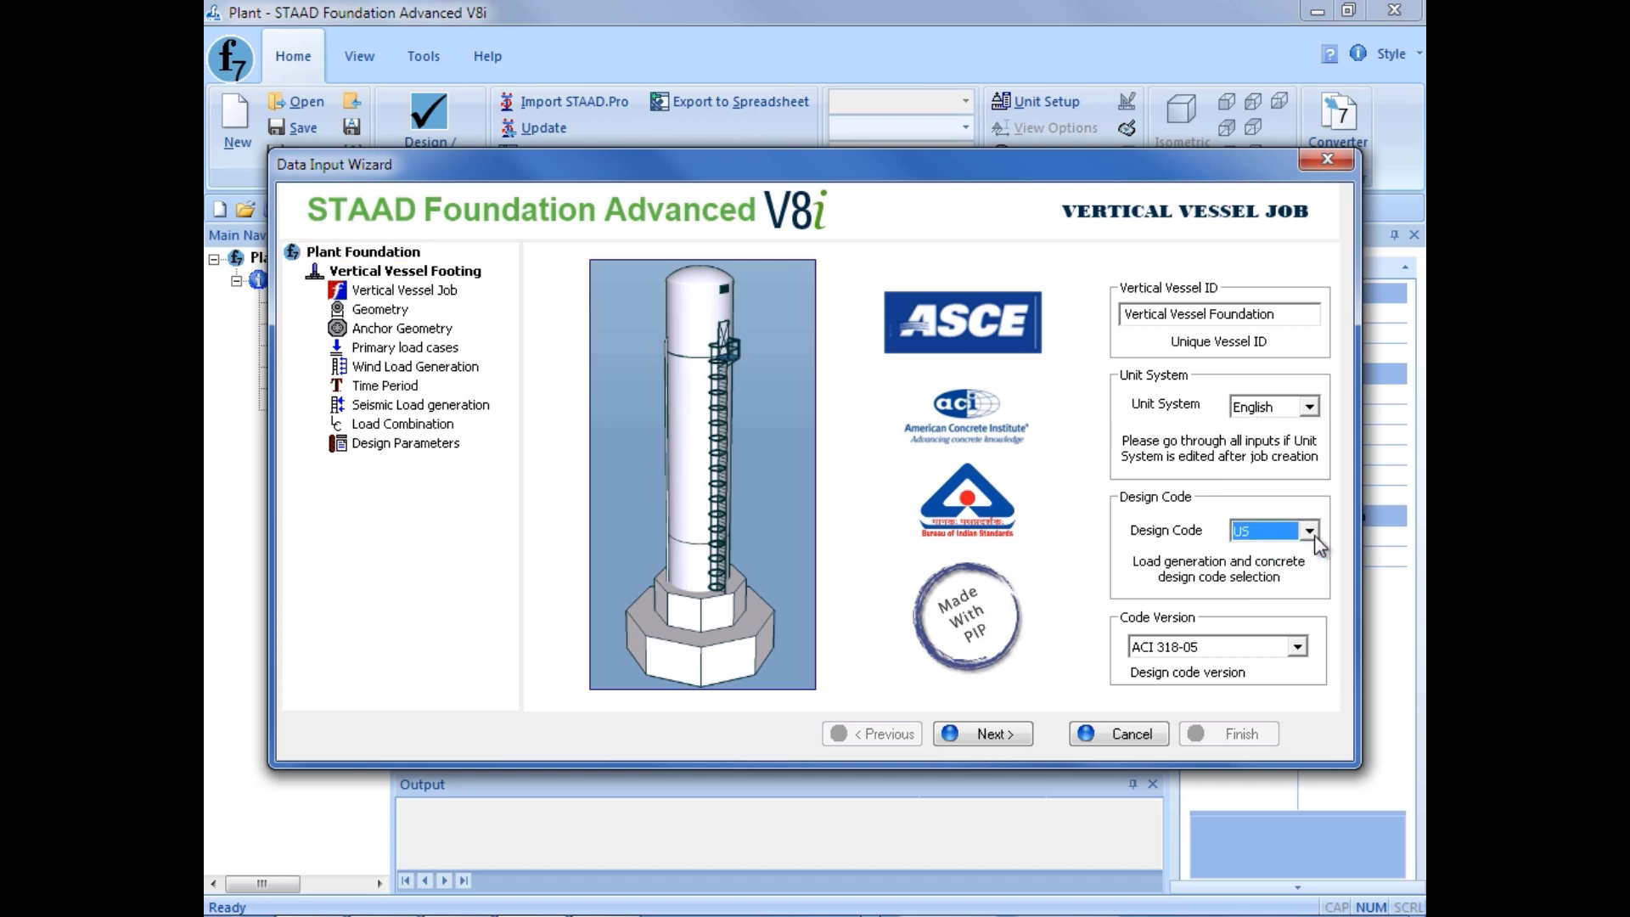
pyautogui.click(1172, 649)
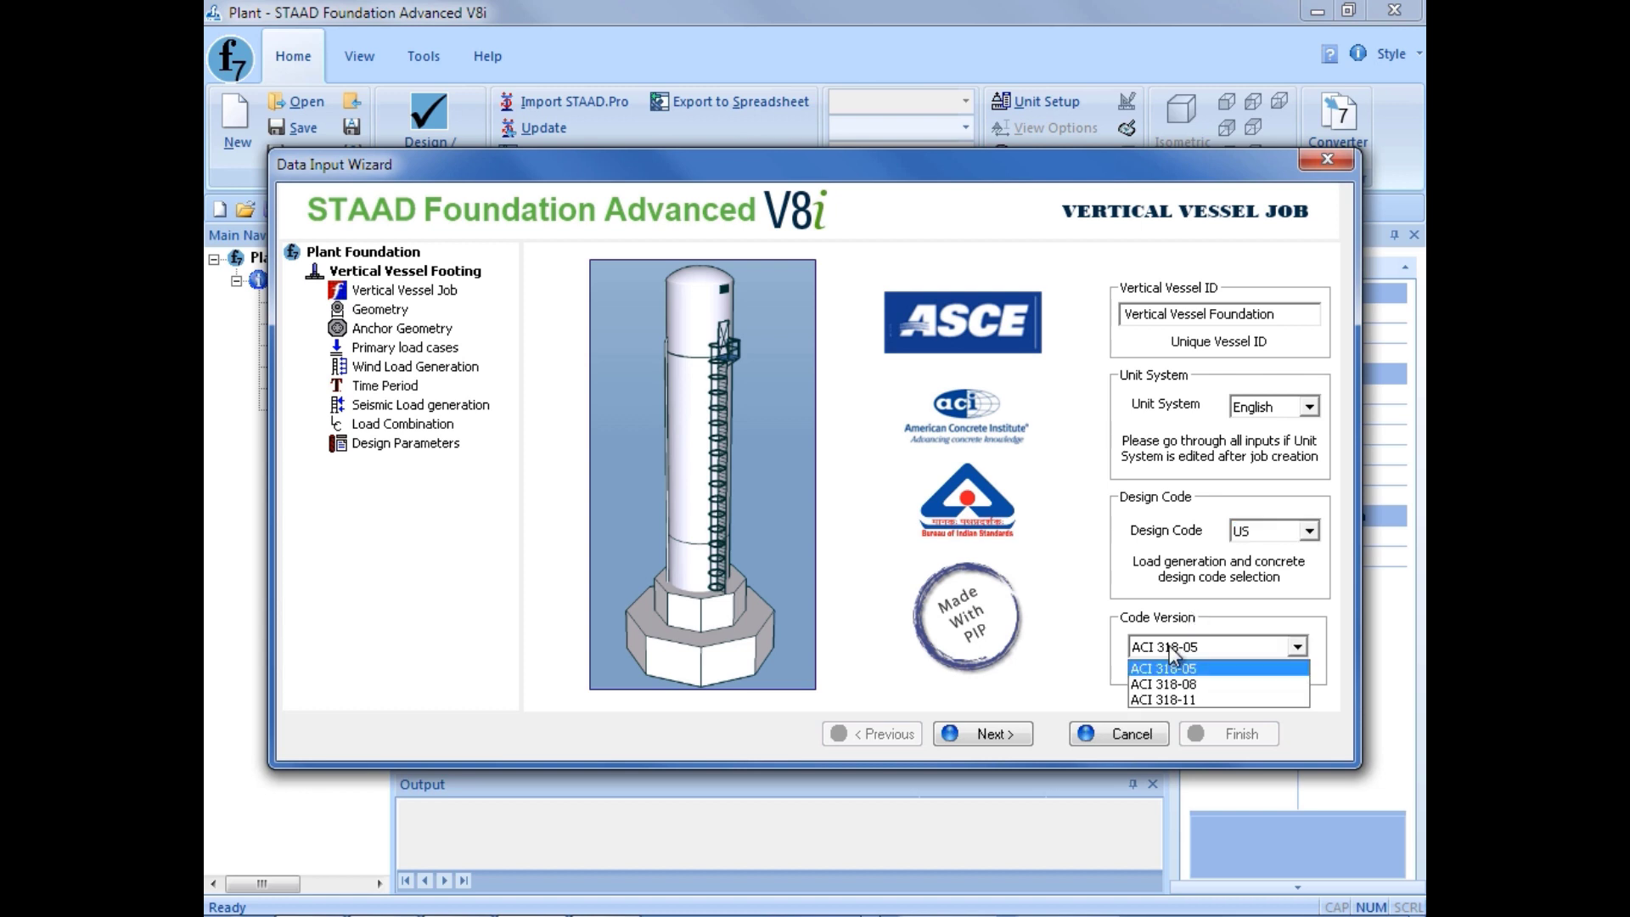
pyautogui.click(1166, 700)
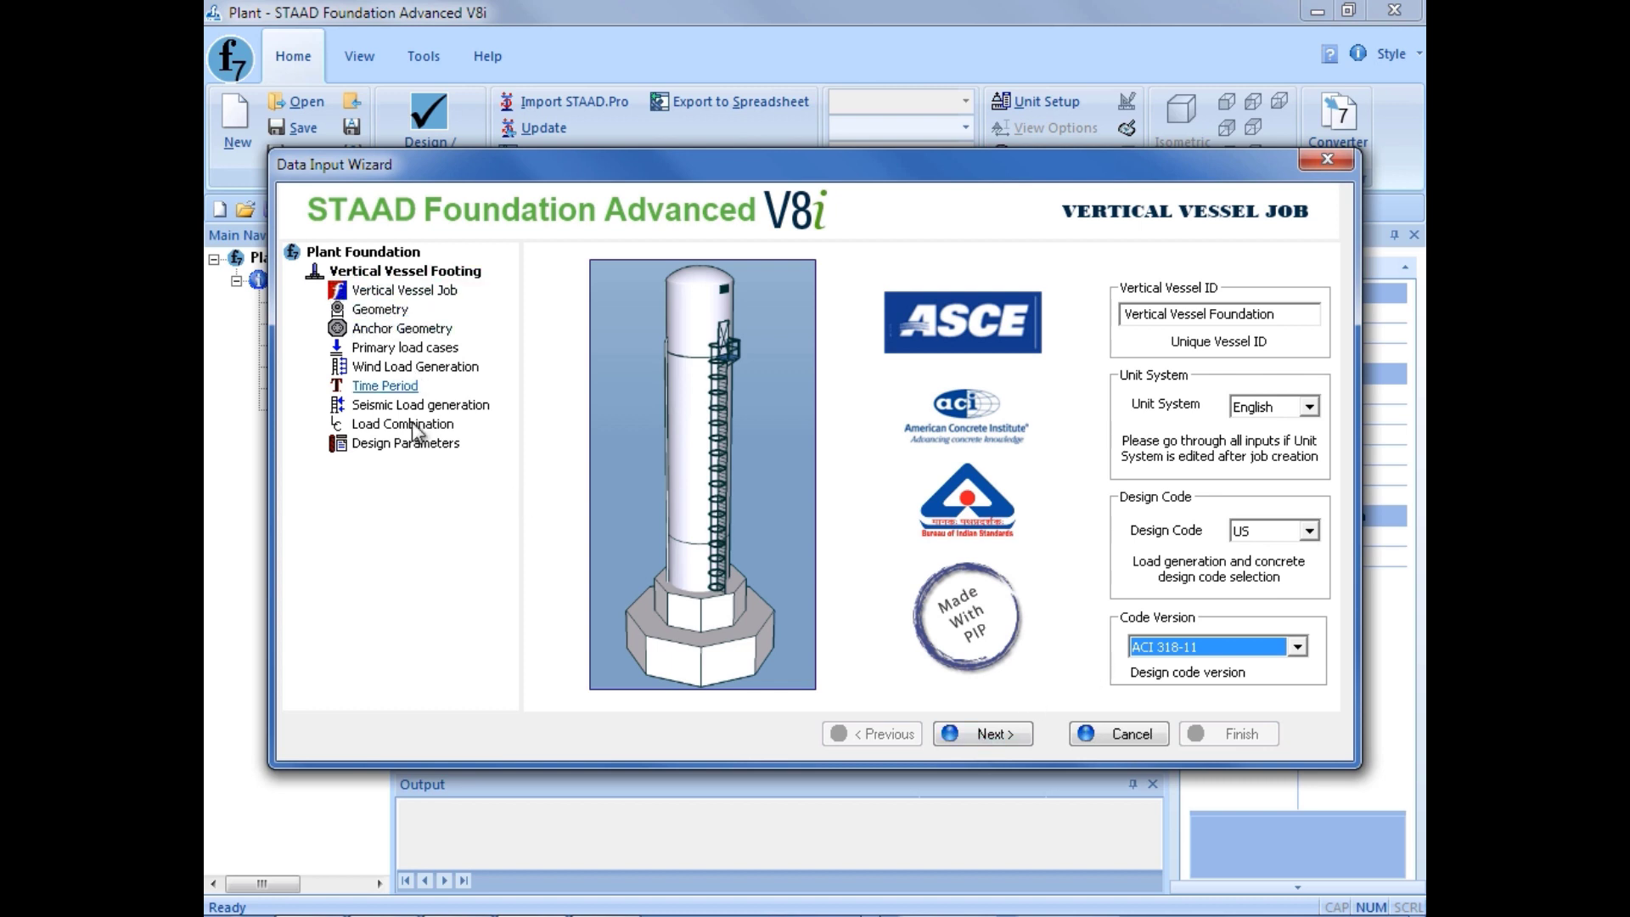
pyautogui.click(981, 732)
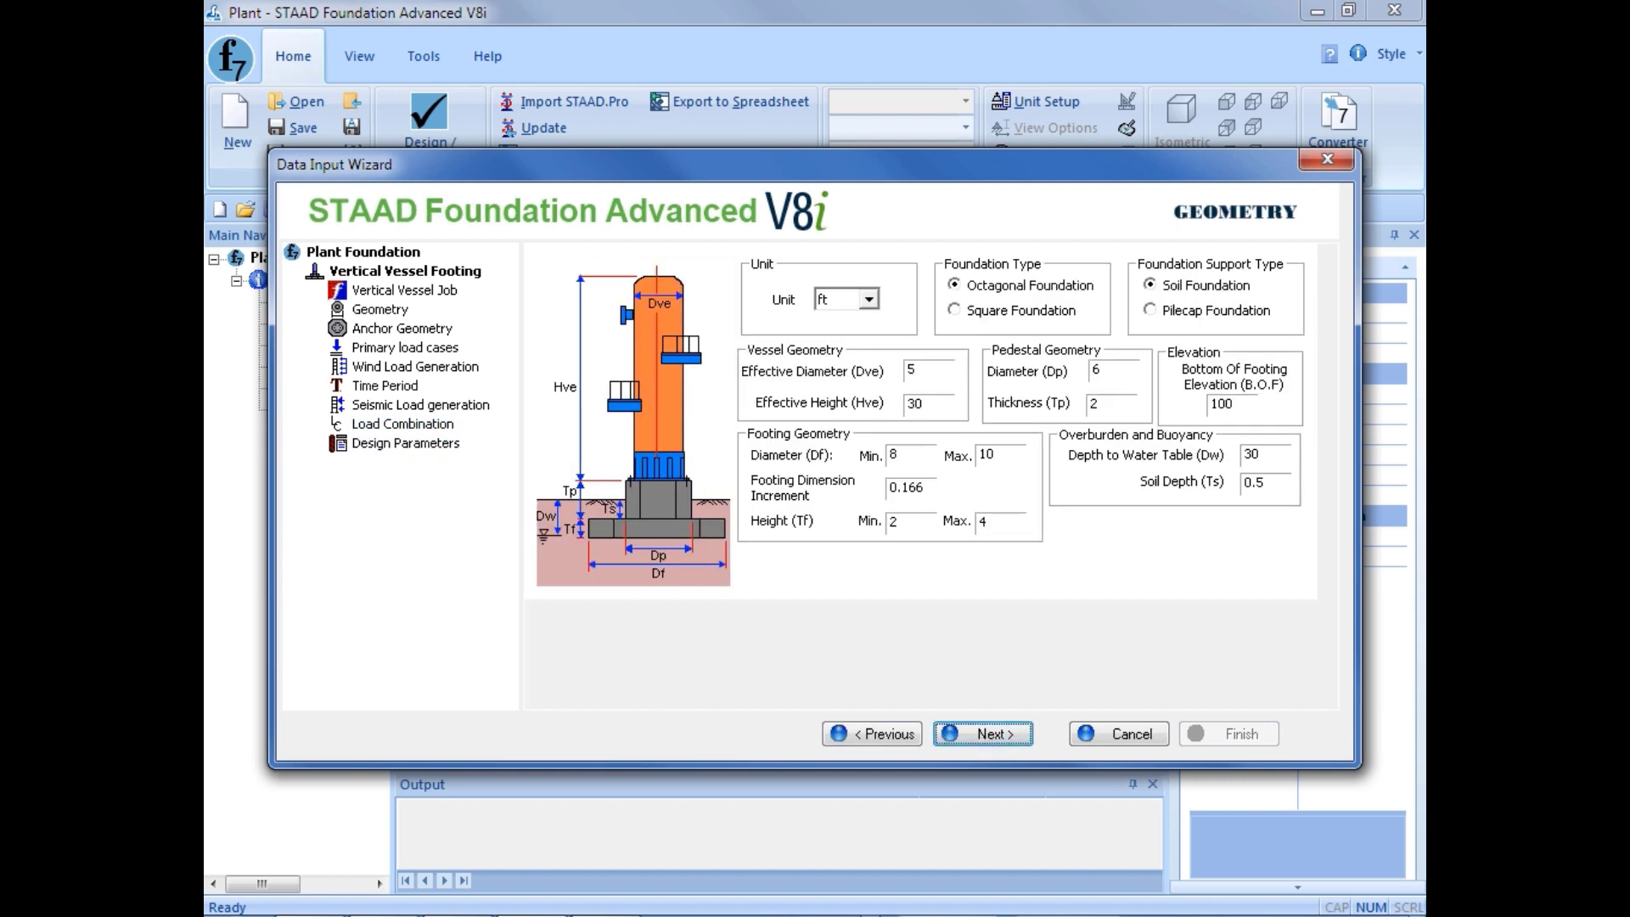
# Step: Set the geometry unit to inches and go through the vessel's effective diameter and height values
pyautogui.click(945, 195)
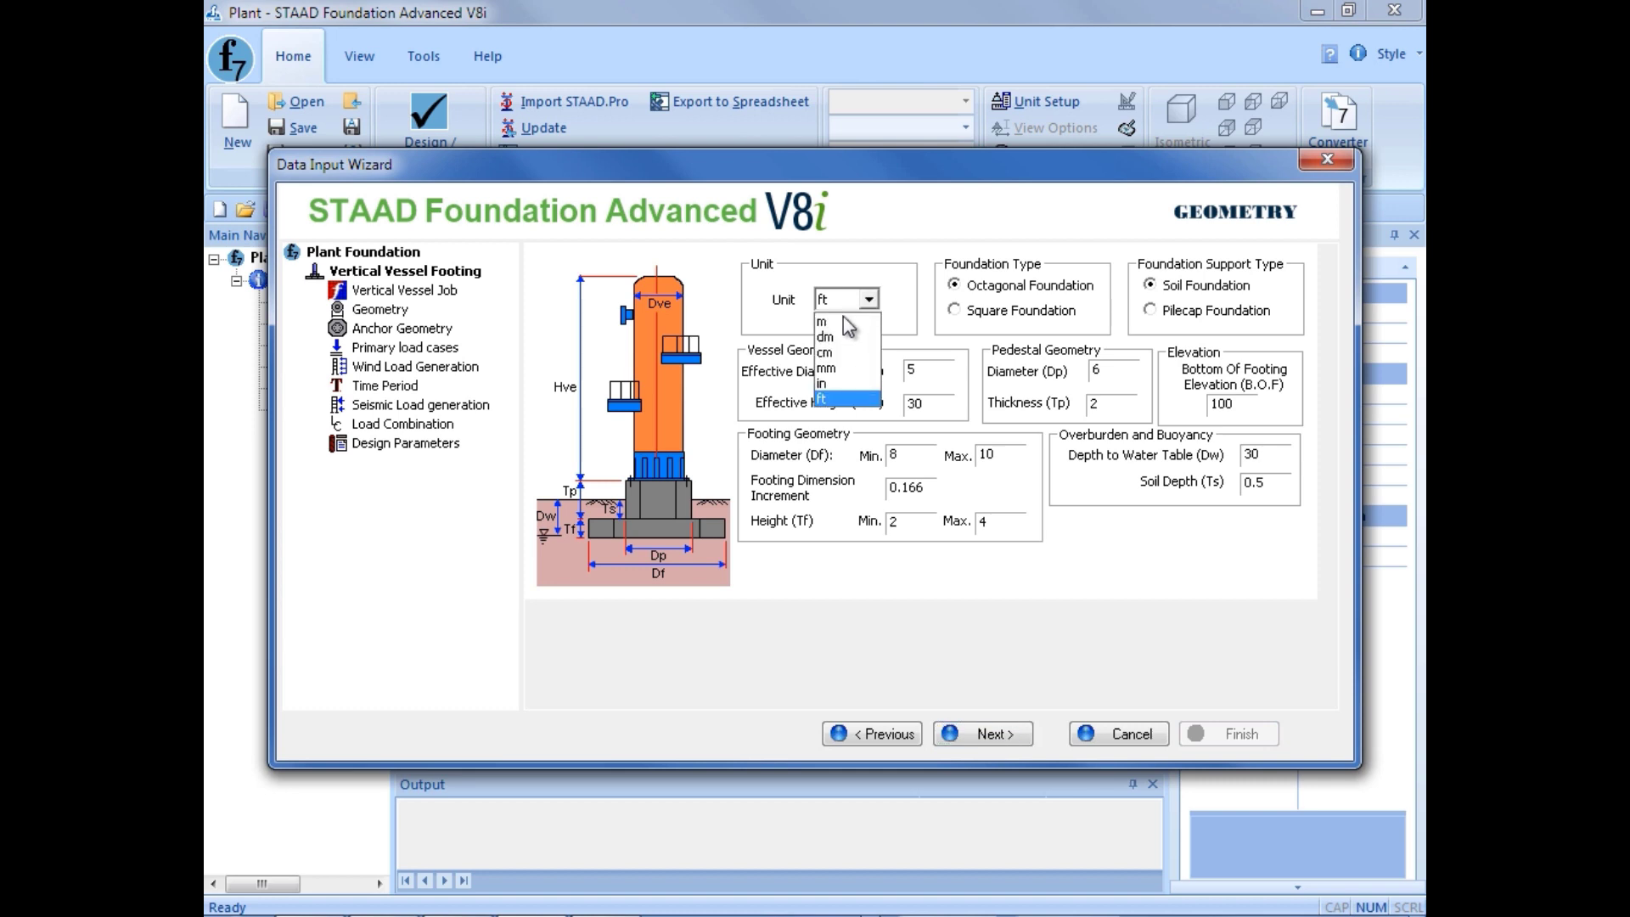
pyautogui.click(833, 386)
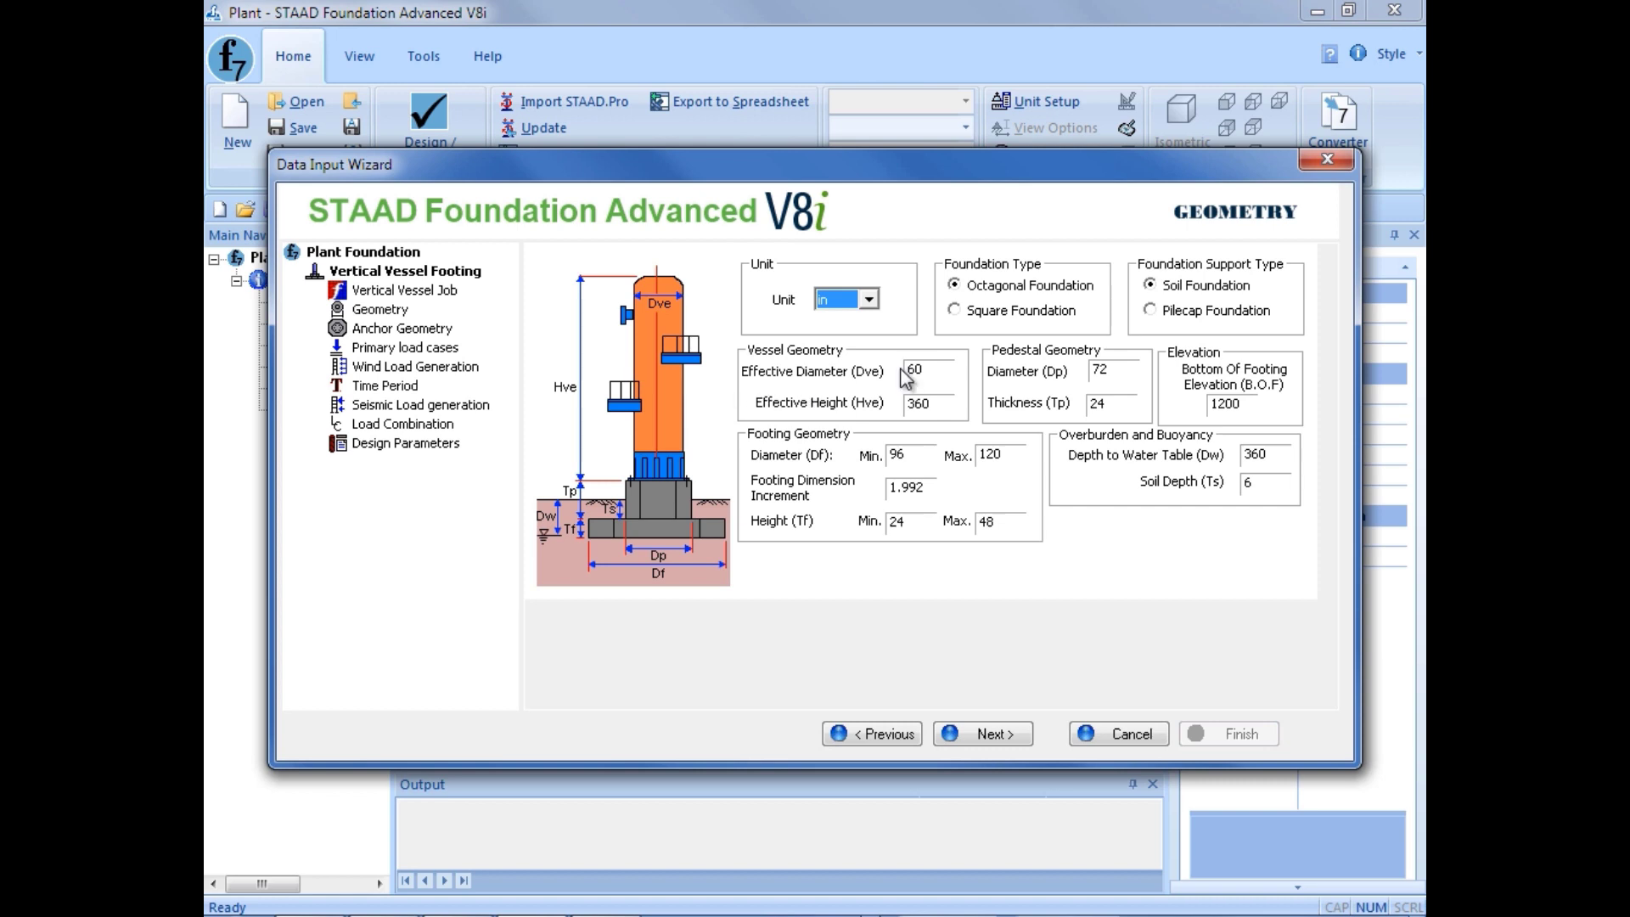
pyautogui.click(931, 372)
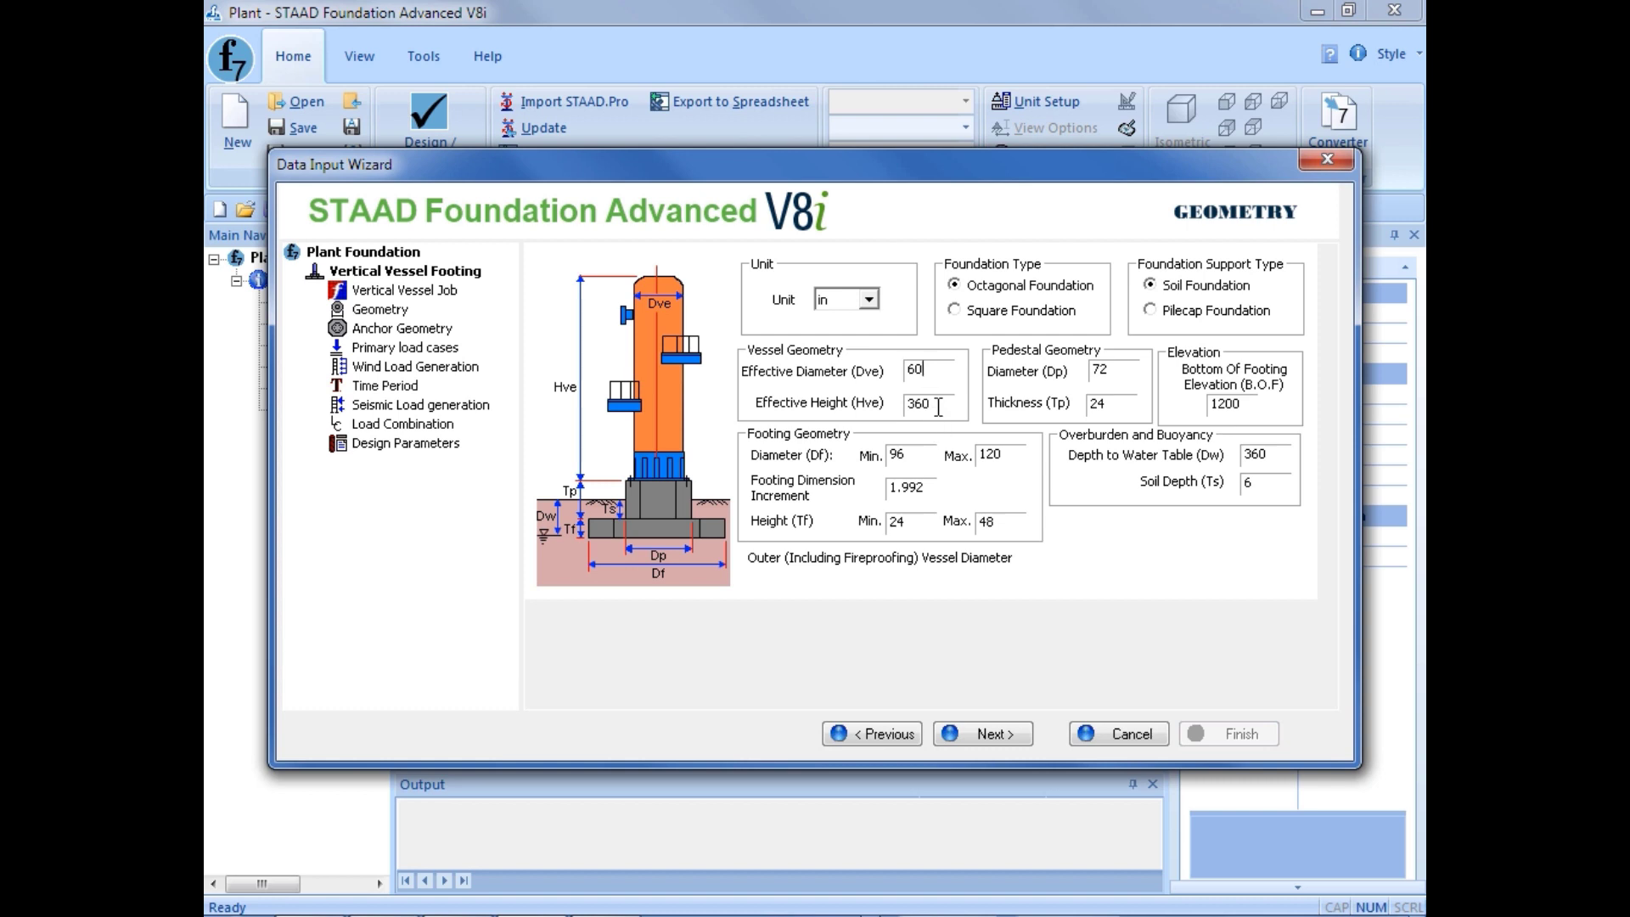
pyautogui.press('Tab')
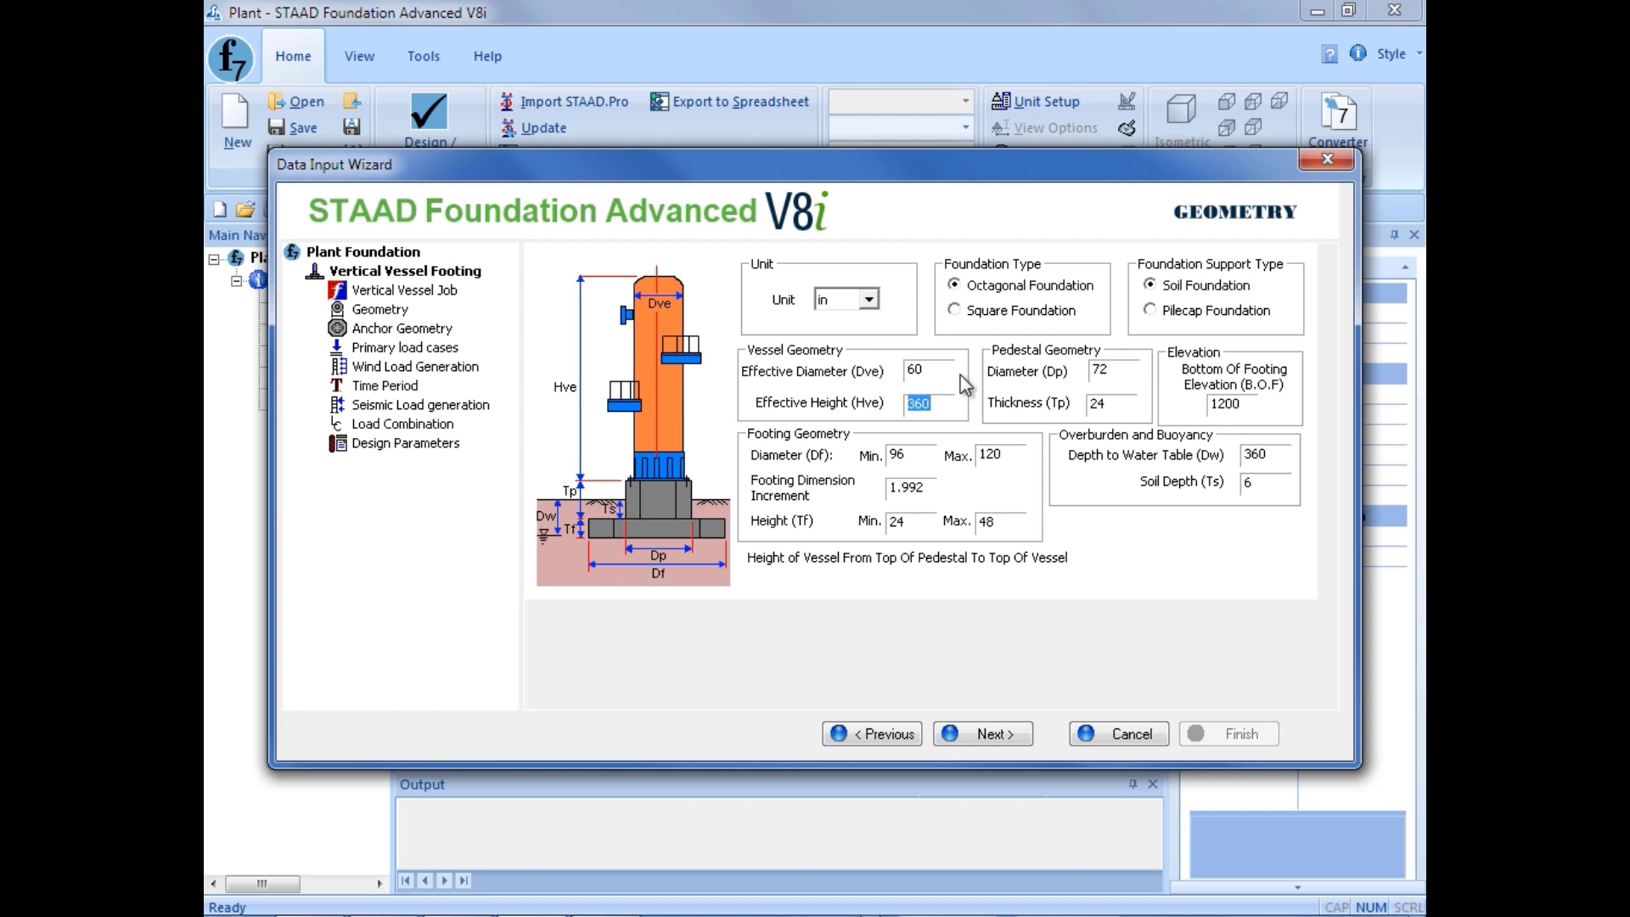
# Step: Set the pedestal diameter to 84 in and thickness to 36 in, and the bottom of footing elevation to 126 in
pyautogui.doubleClick(1126, 375)
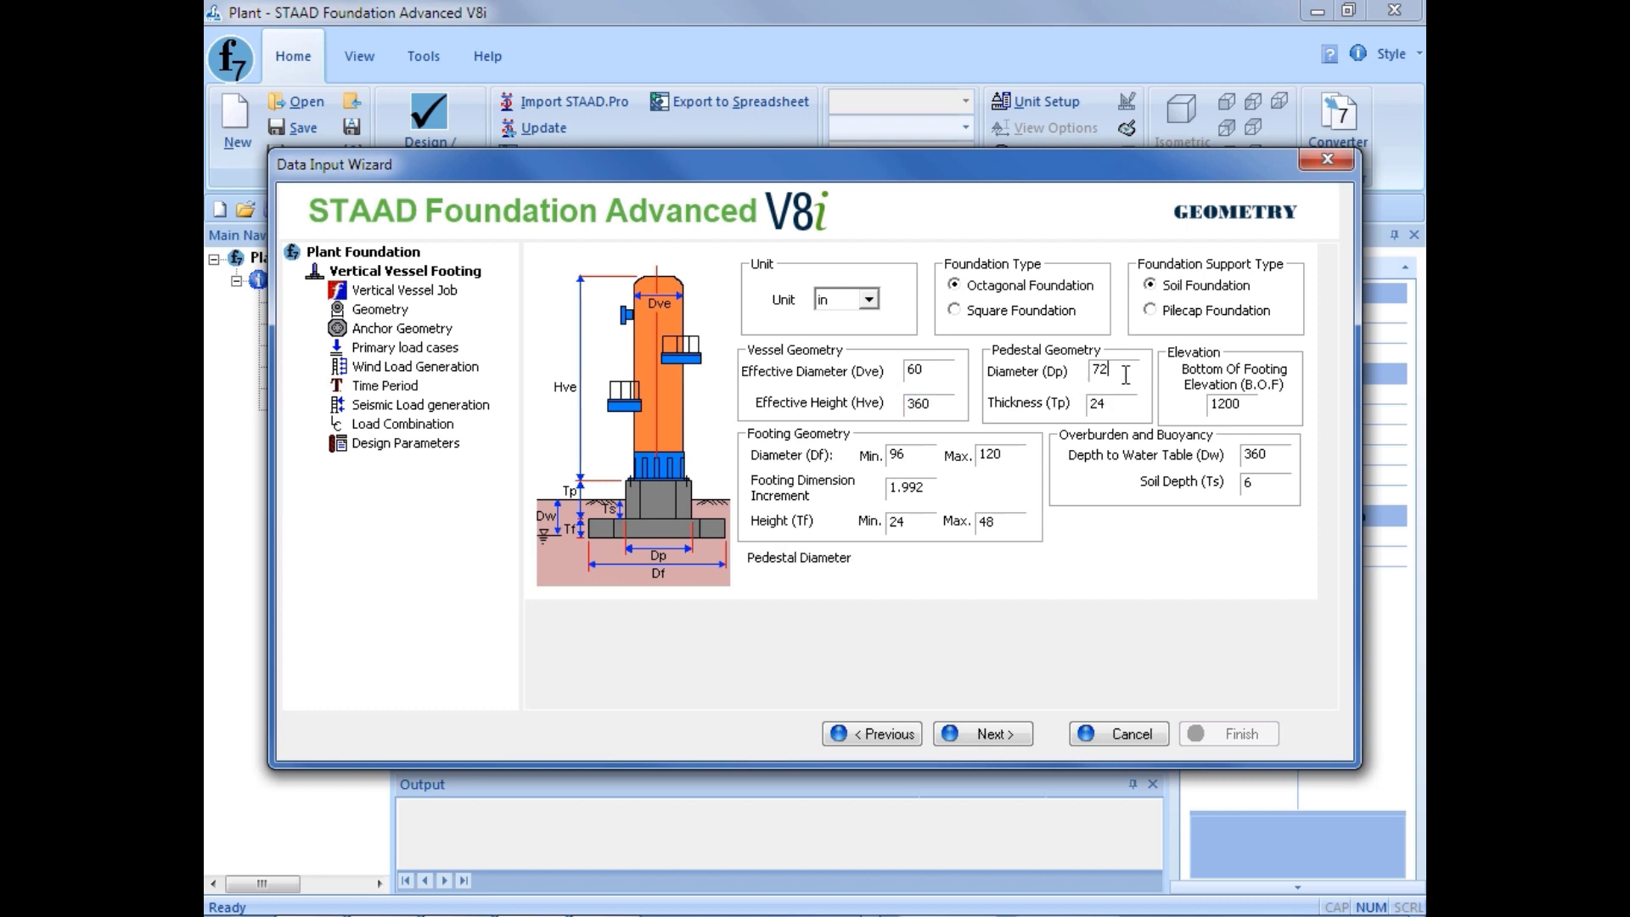
pyautogui.write('84')
pyautogui.press('Tab')
pyautogui.write('36')
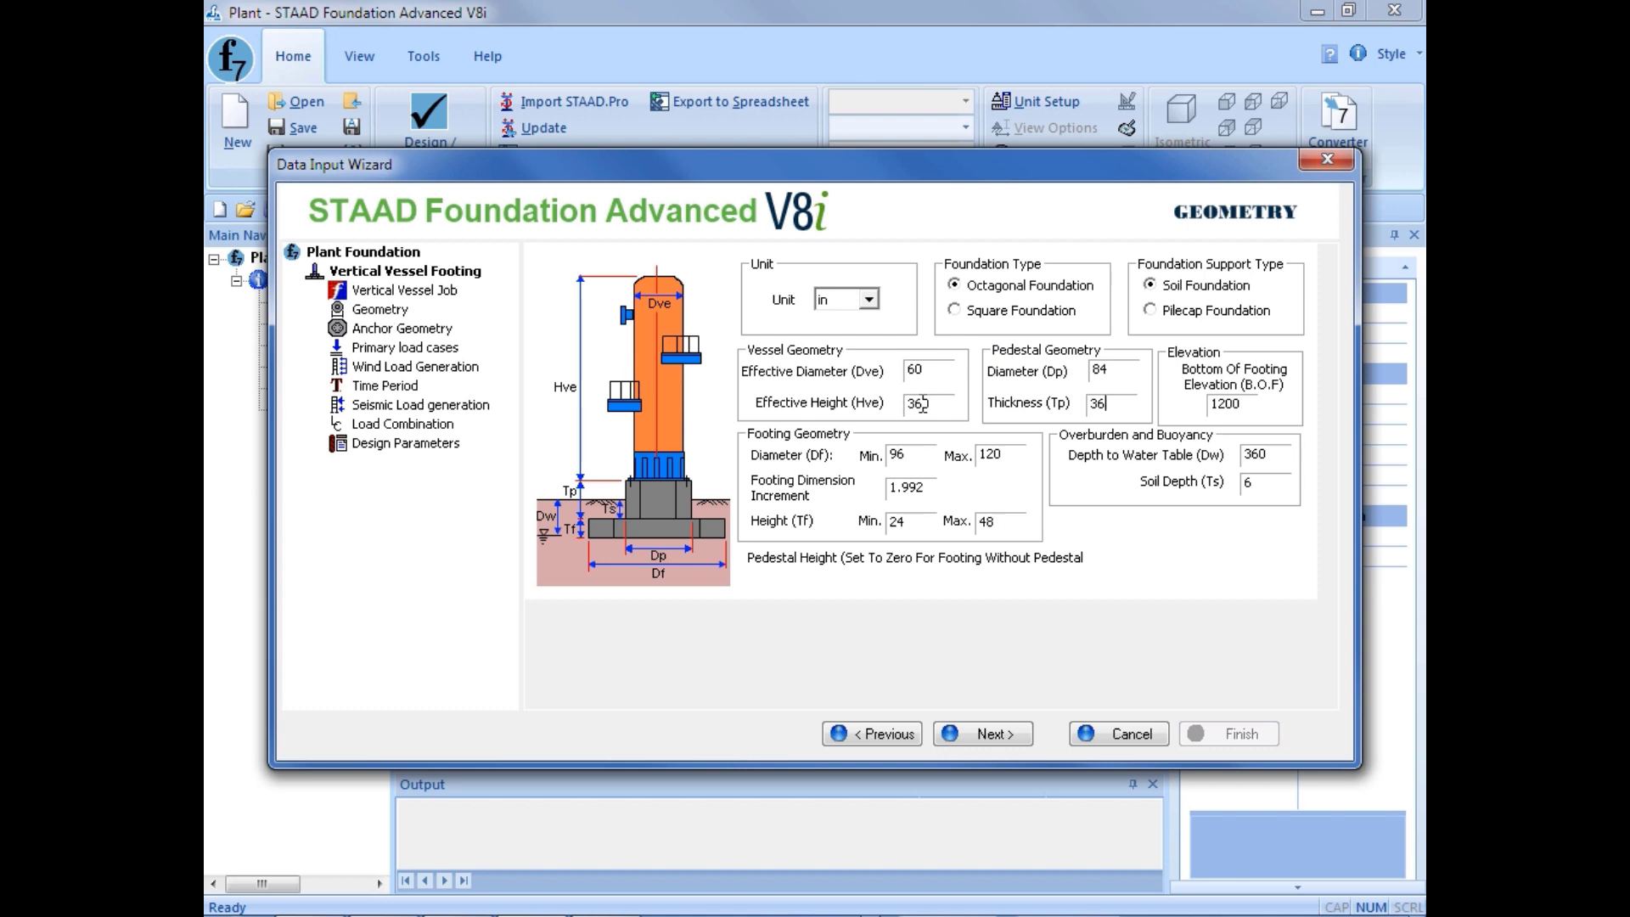
pyautogui.press('Tab')
pyautogui.write('126')
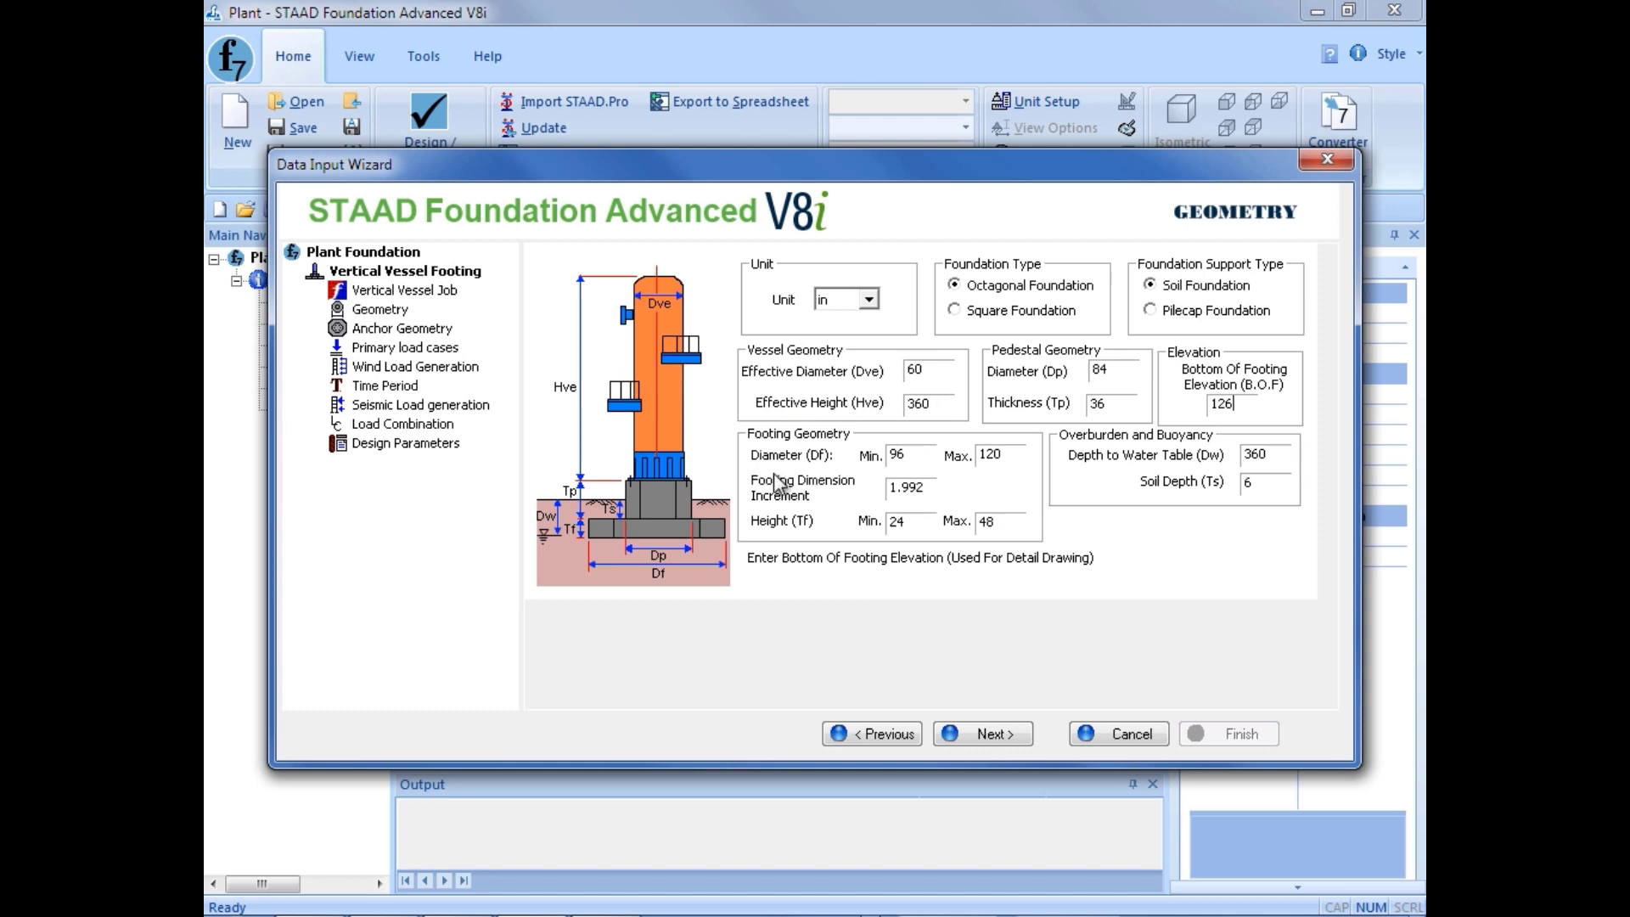
# Step: Set the footing diameter range to 108–190 in and the footing height range to 30–54 in
pyautogui.press('Tab')
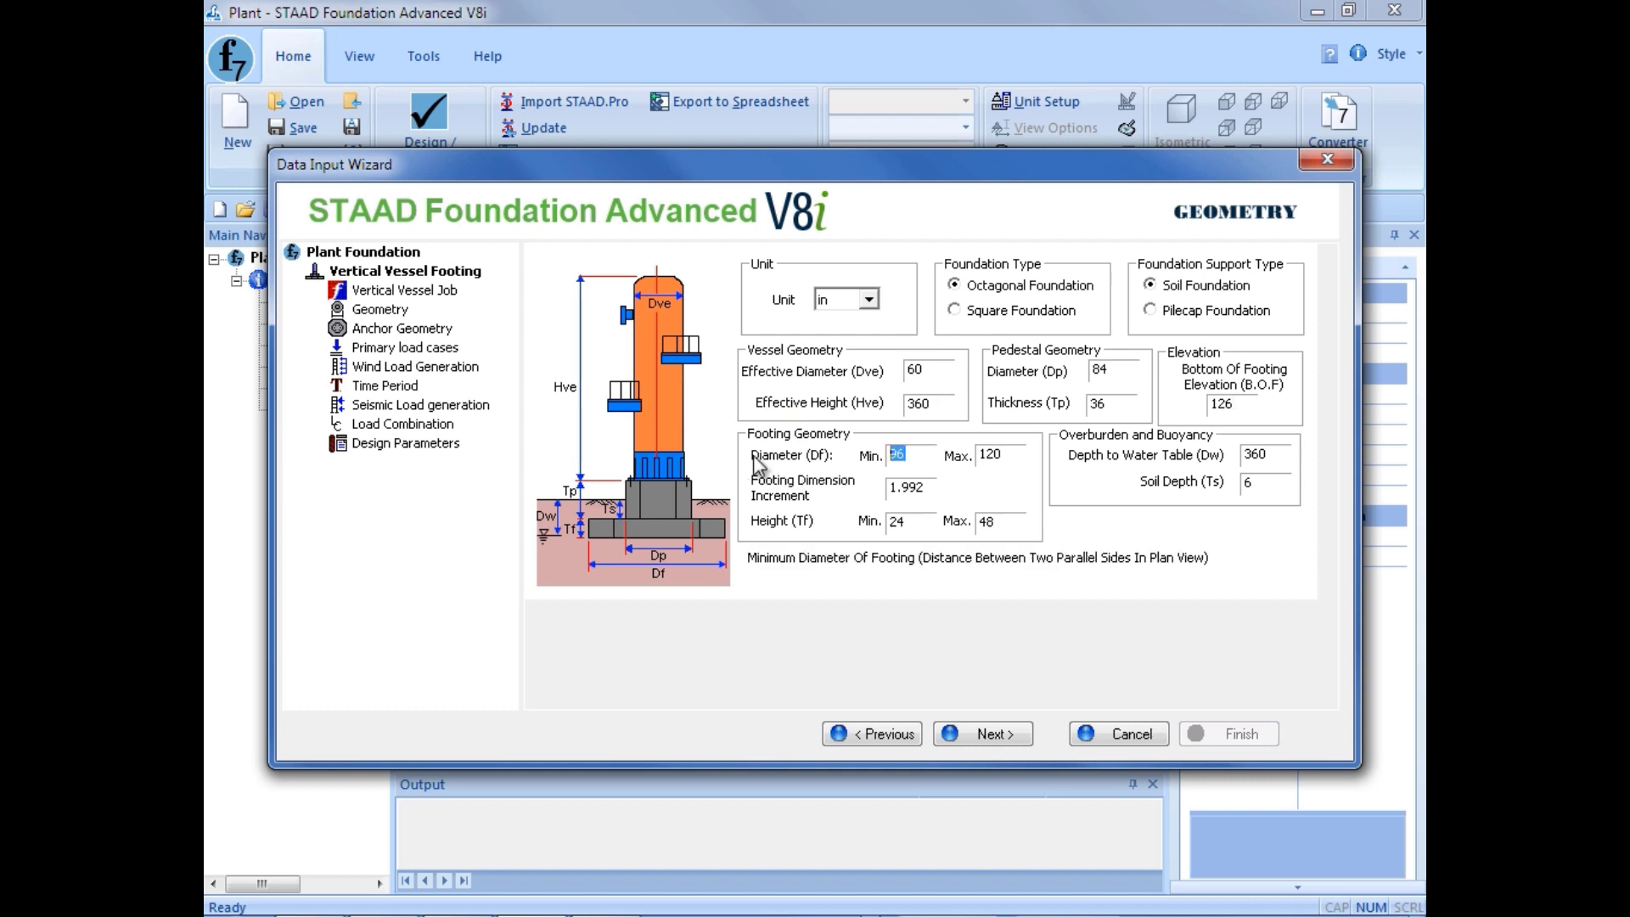
pyautogui.write('108')
pyautogui.press('Tab')
pyautogui.write('190')
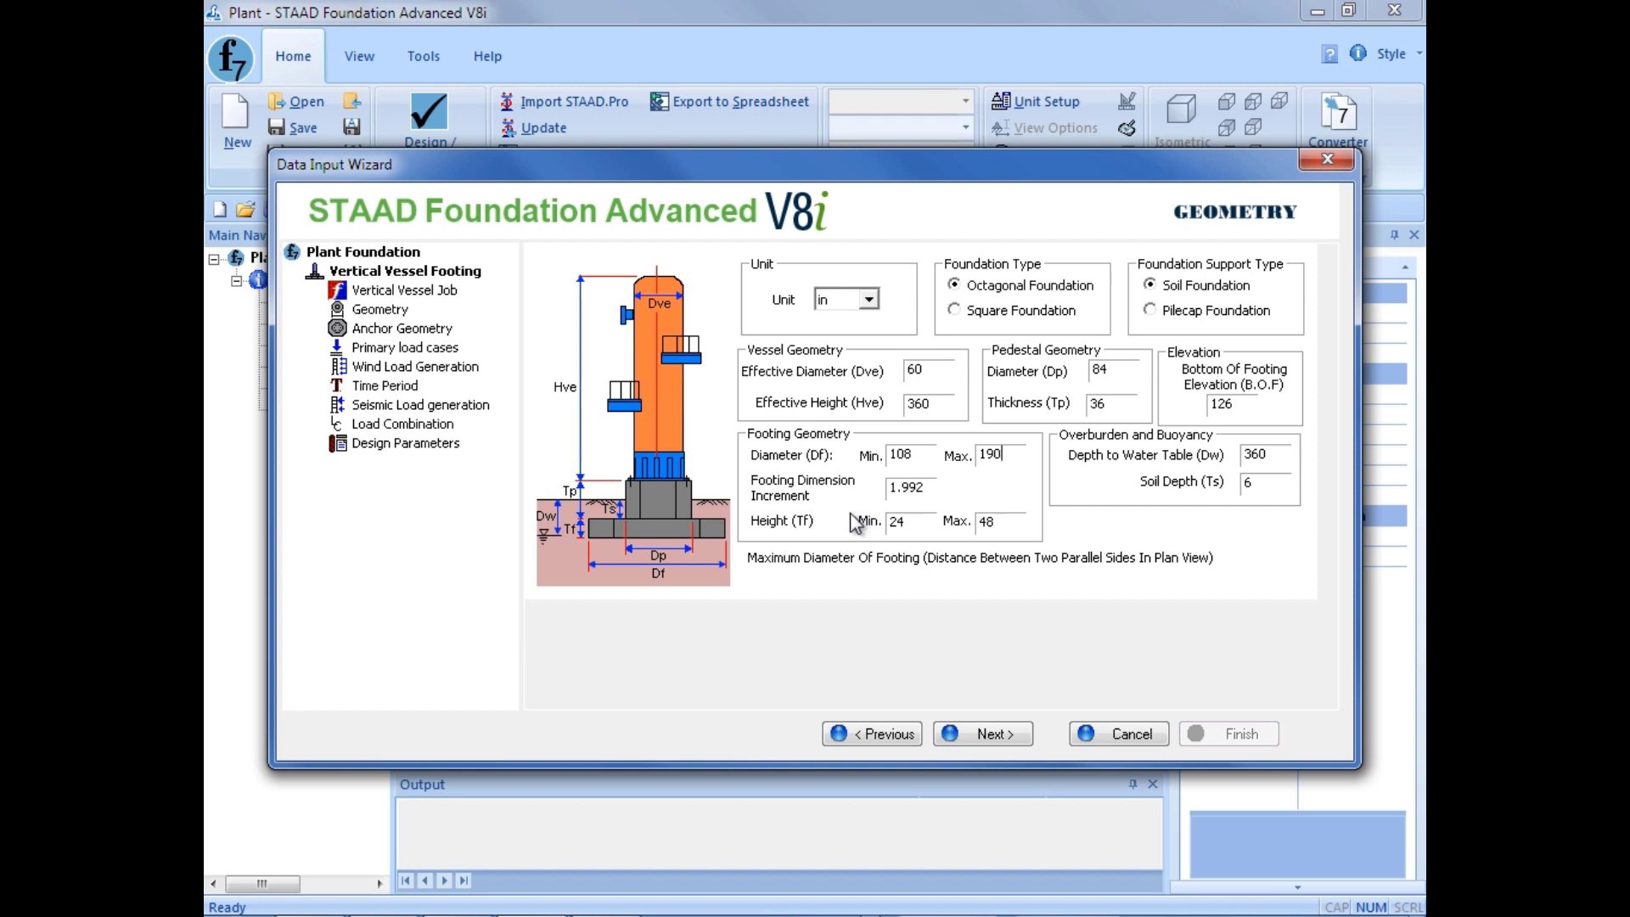
pyautogui.press('Tab')
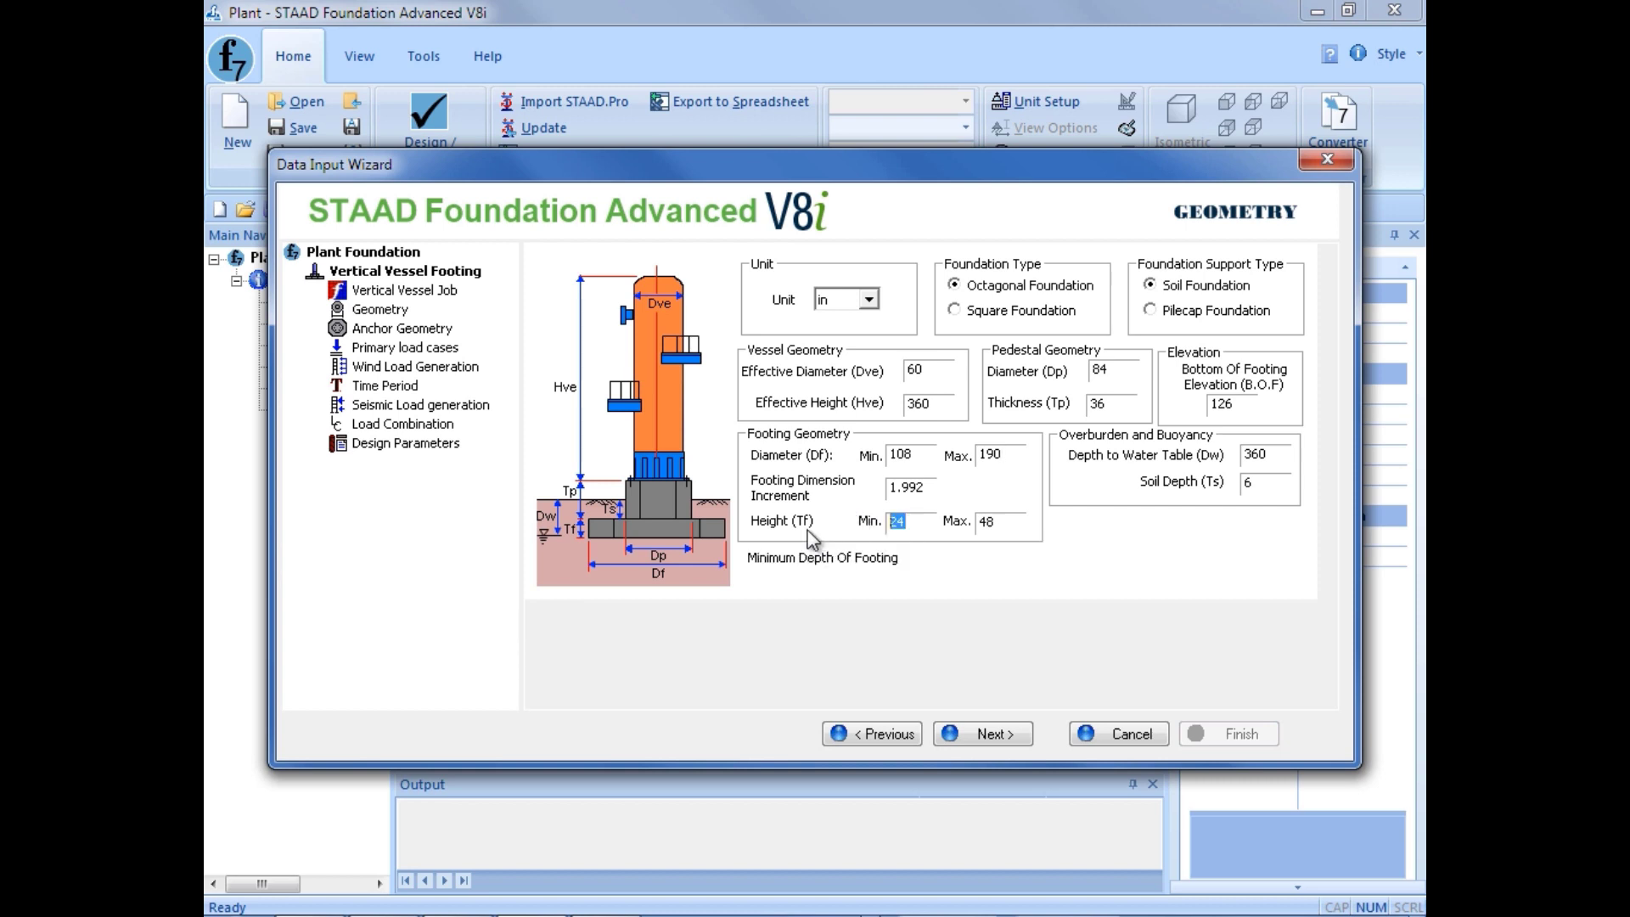
pyautogui.write('30')
pyautogui.press('Tab')
pyautogui.write('54')
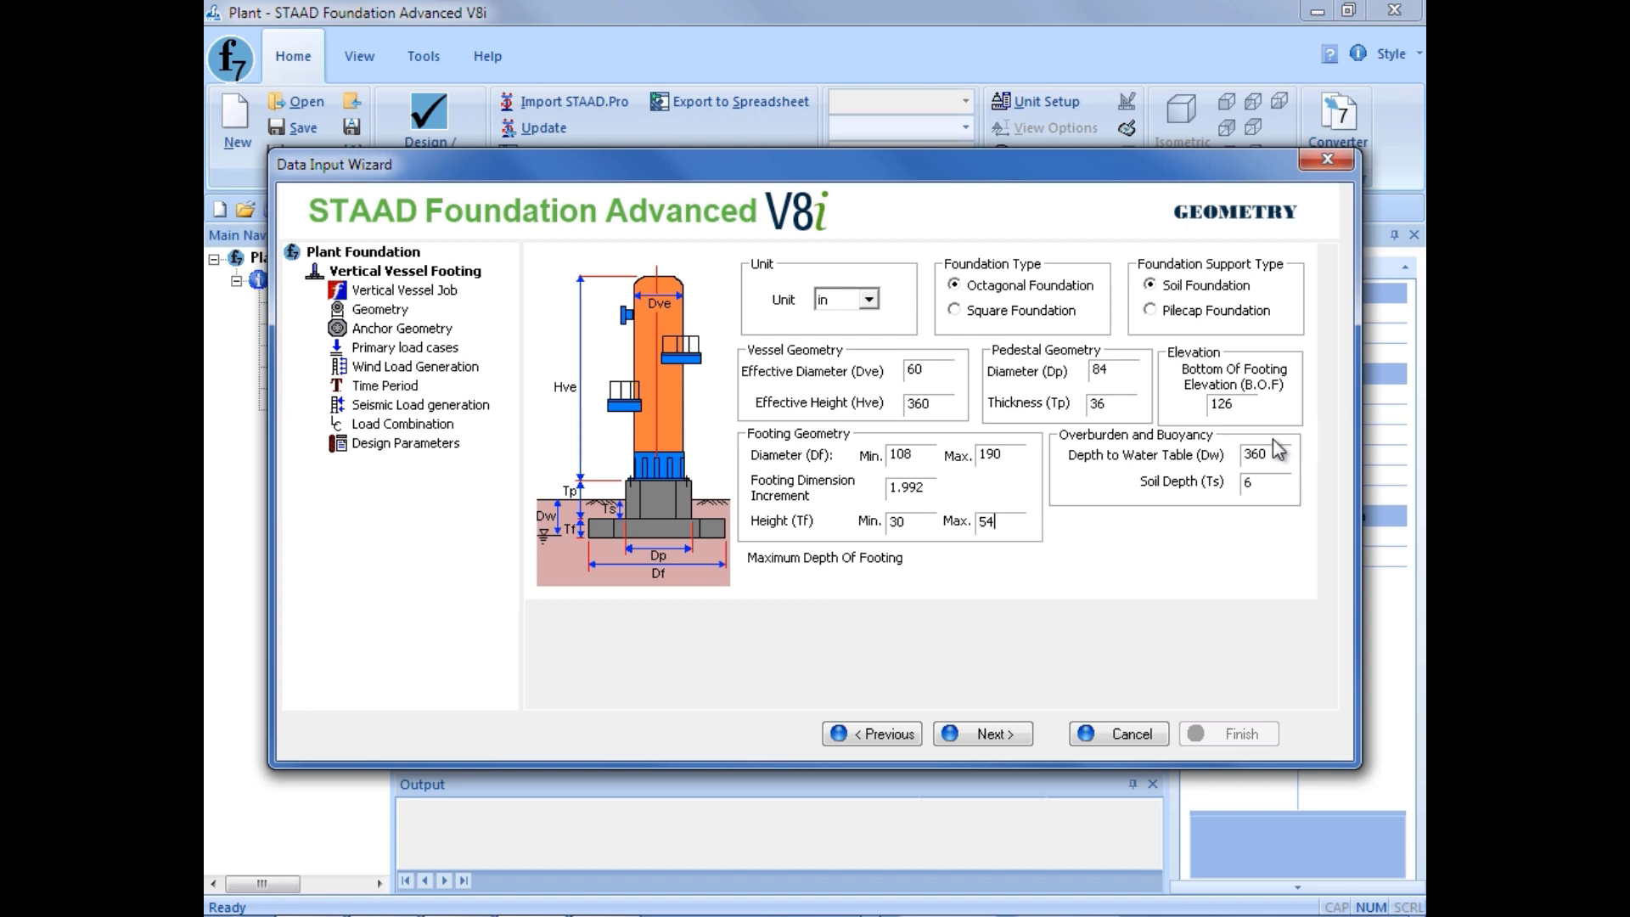
# Step: Set the depth to water table to 240 in and the soil depth to 12 in, then continue to the anchor bolt geometry
pyautogui.press('Tab')
pyautogui.write('240')
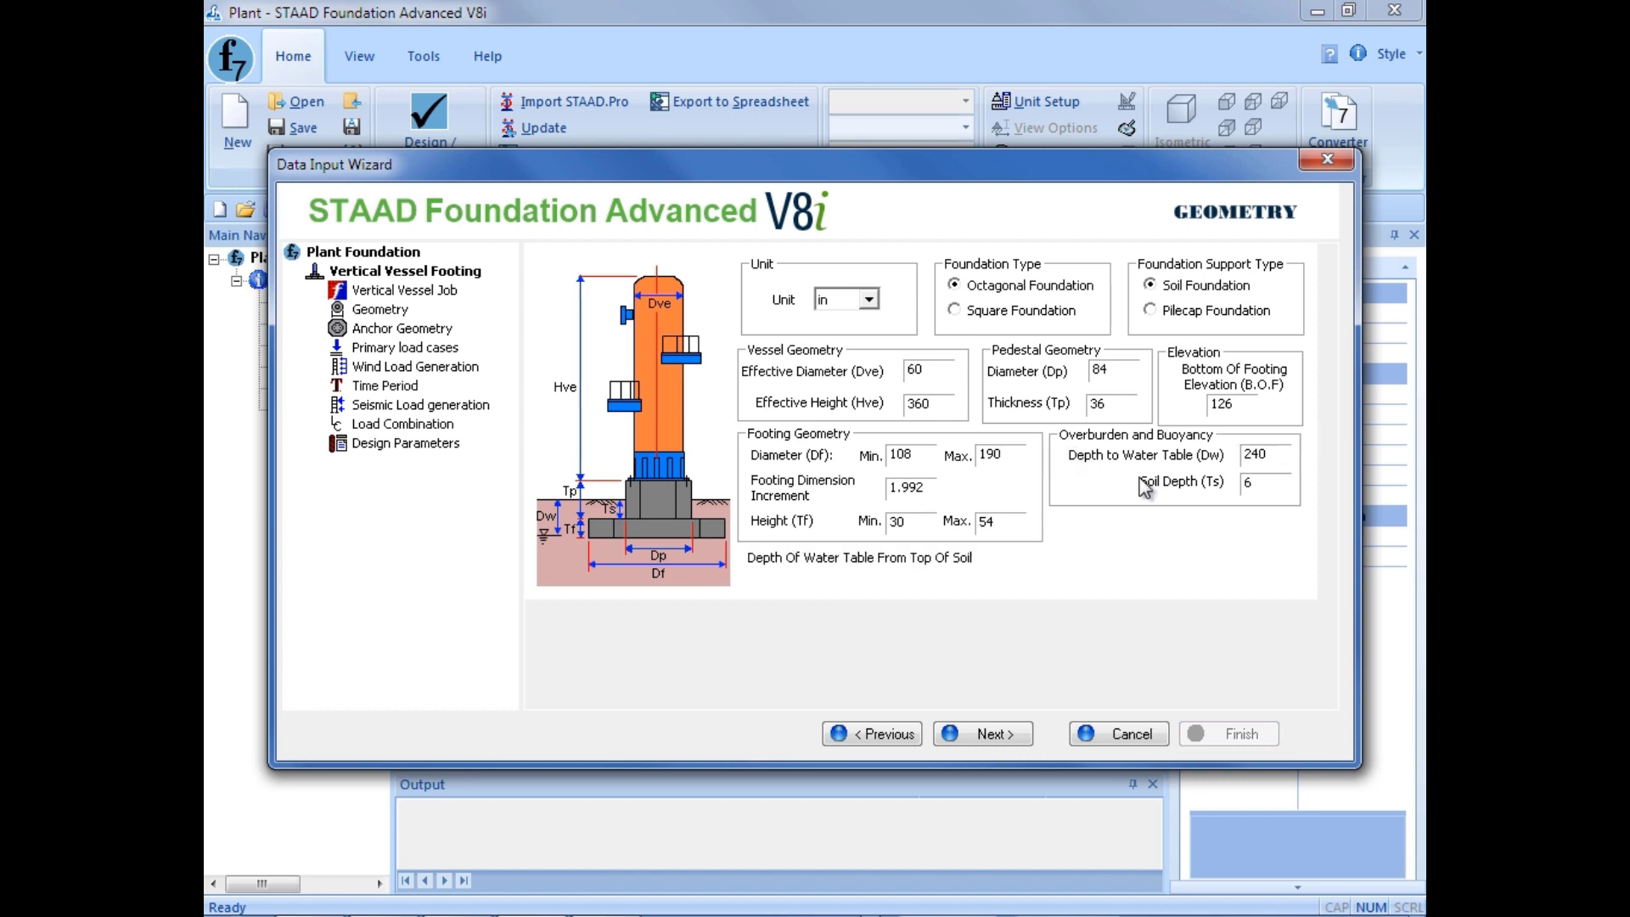
pyautogui.press('Tab')
pyautogui.write('12')
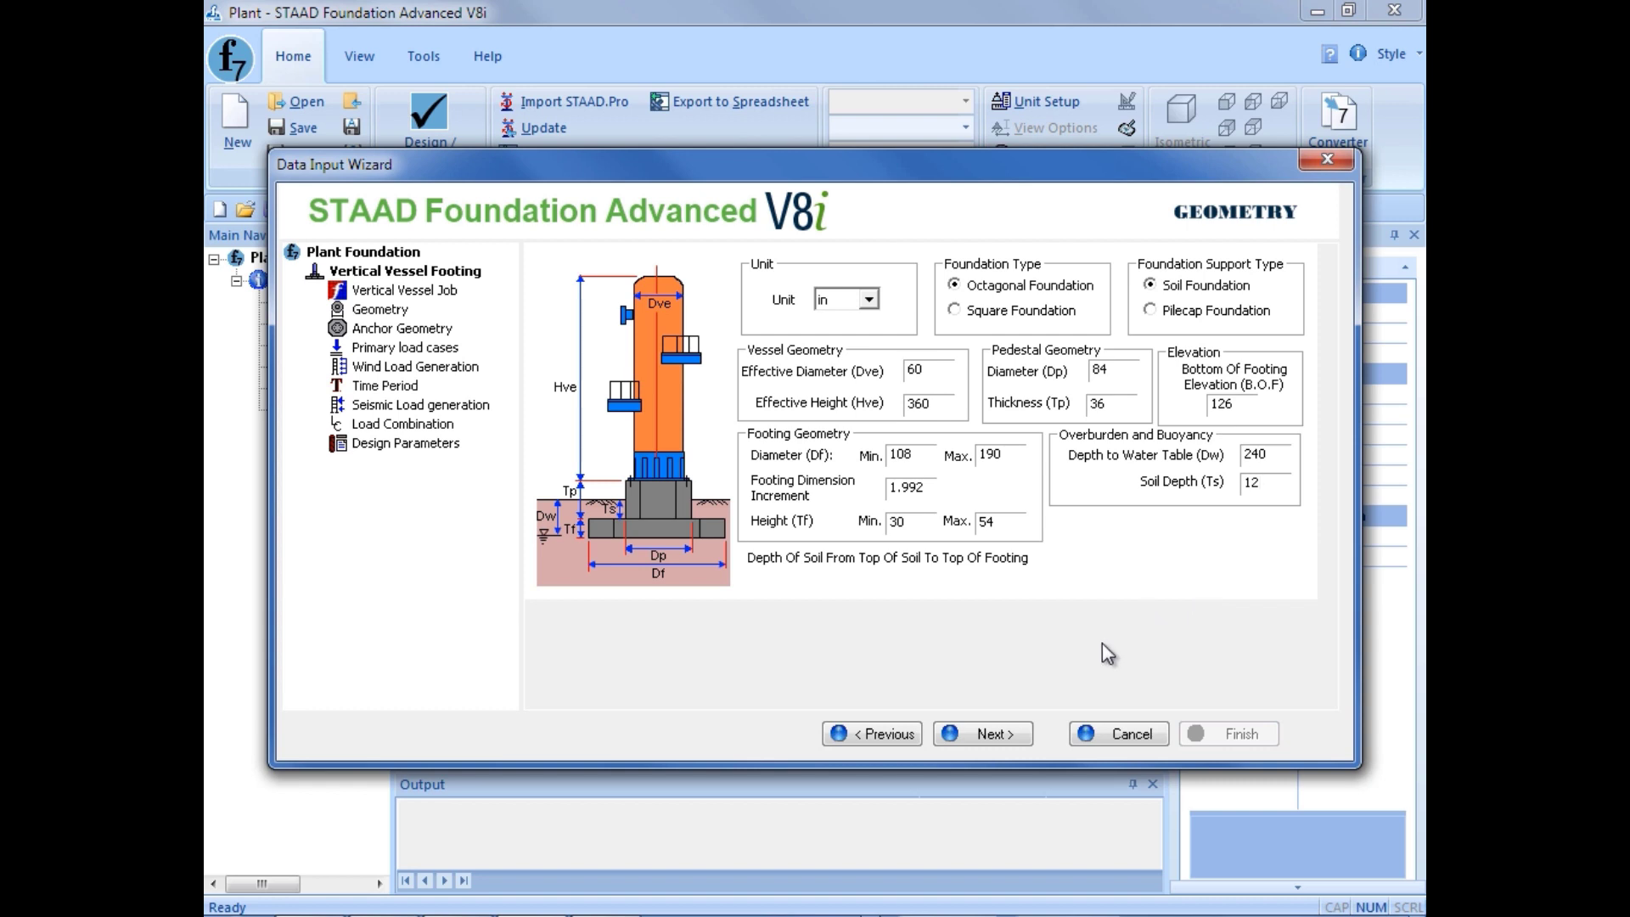
pyautogui.click(963, 735)
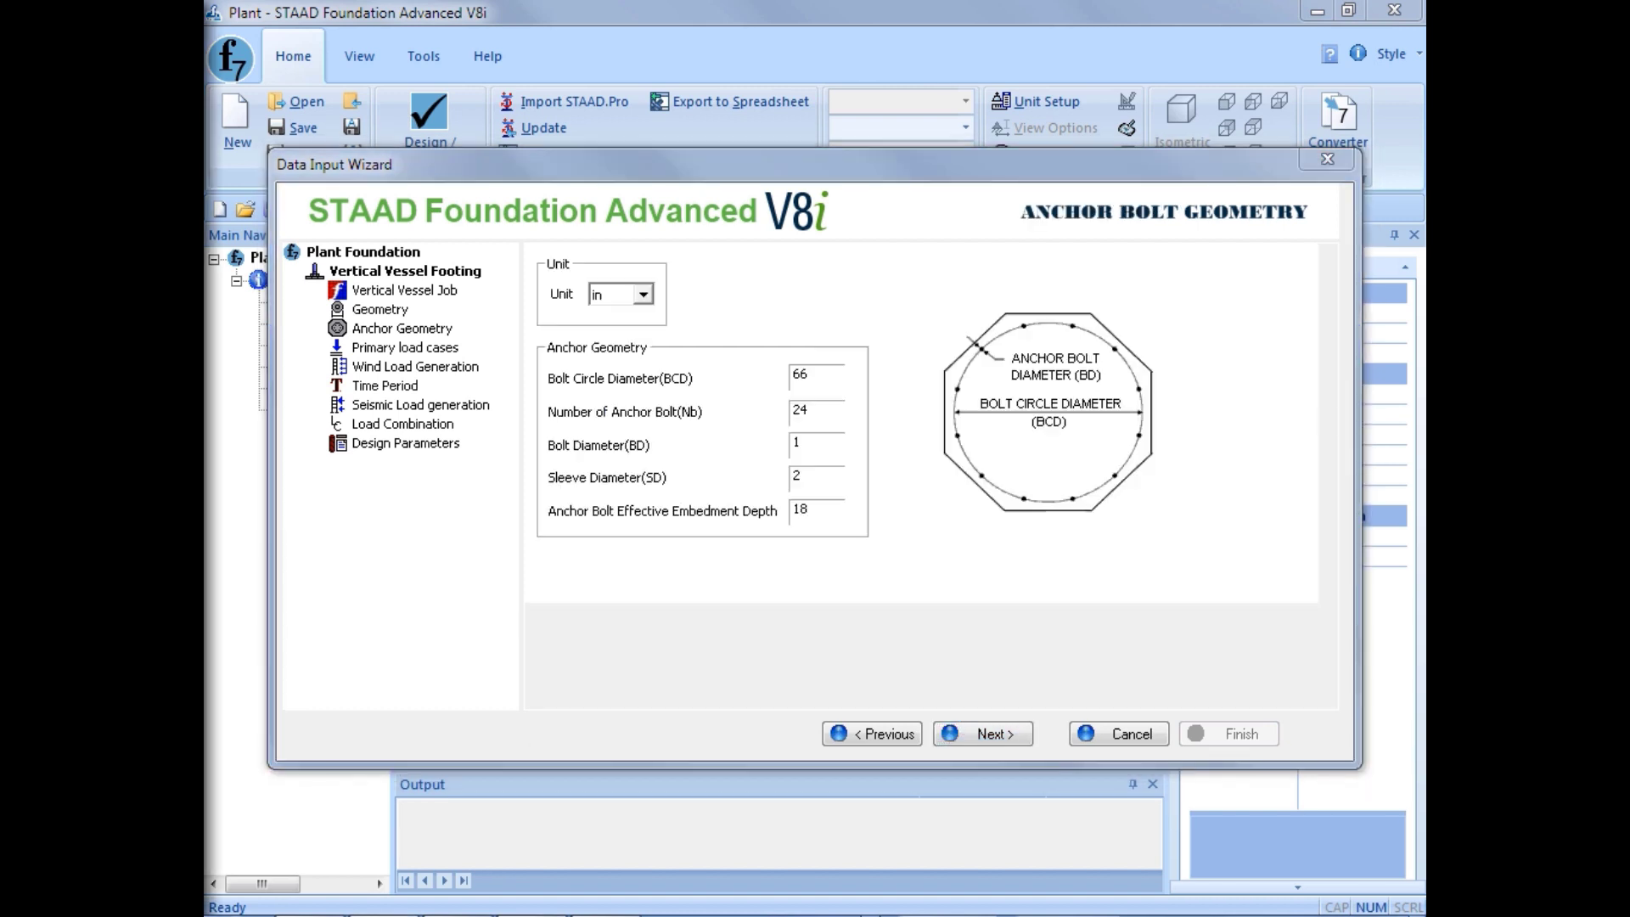
# Step: Set the anchor bolt circle diameter to 72 in and continue to the primary load cases
pyautogui.click(728, 714)
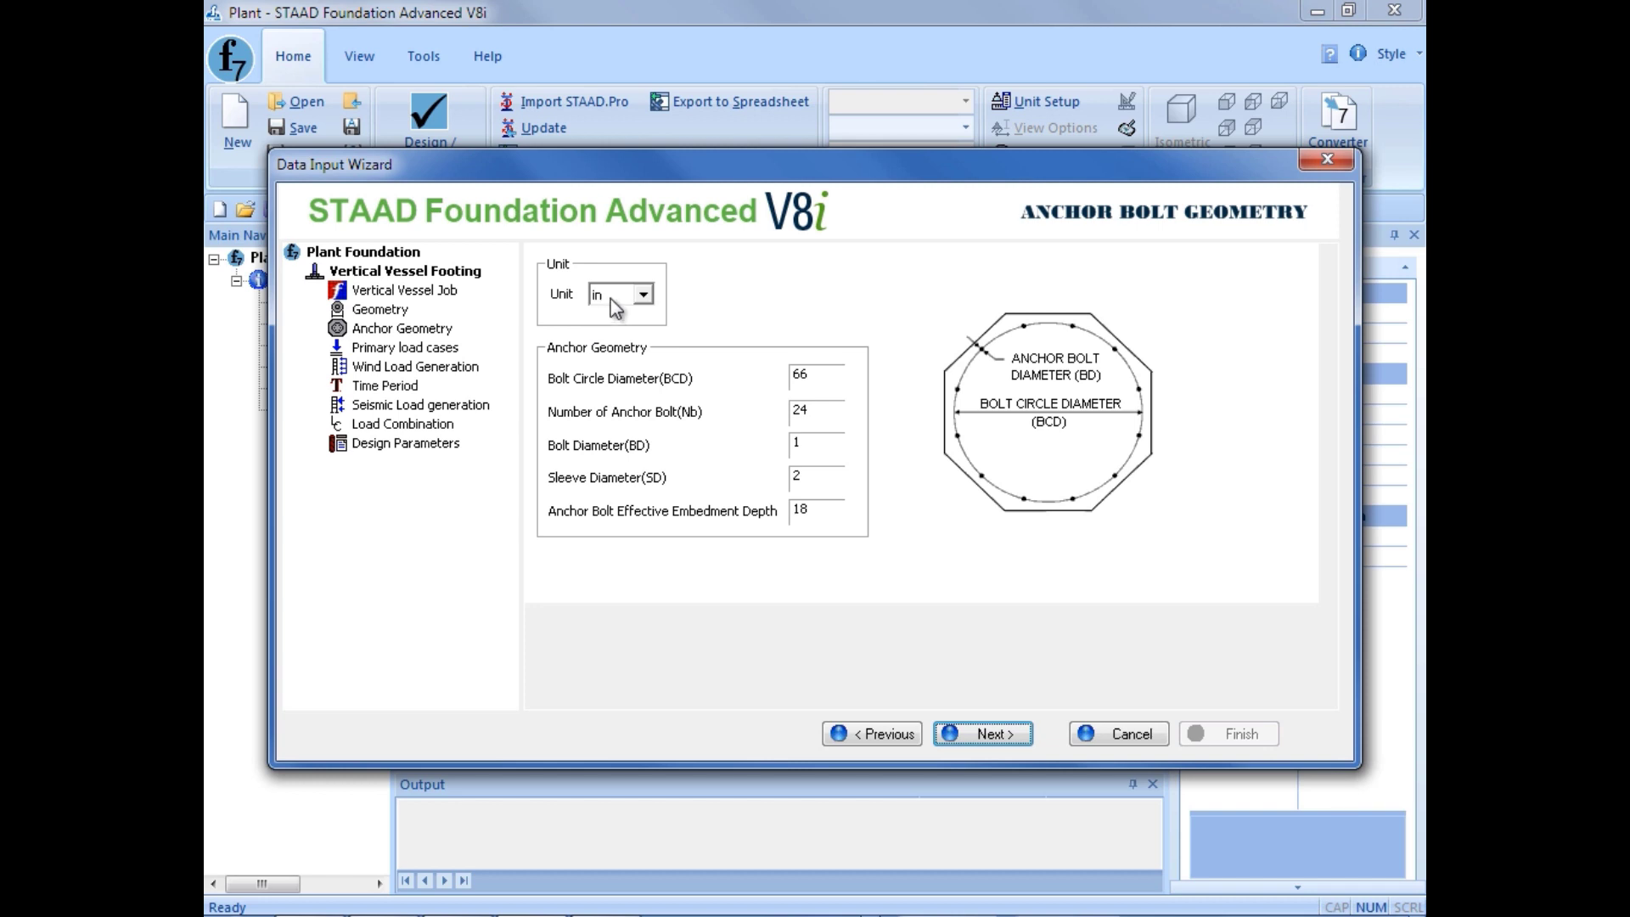
pyautogui.doubleClick(795, 375)
pyautogui.write('72')
pyautogui.click(814, 410)
pyautogui.click(983, 737)
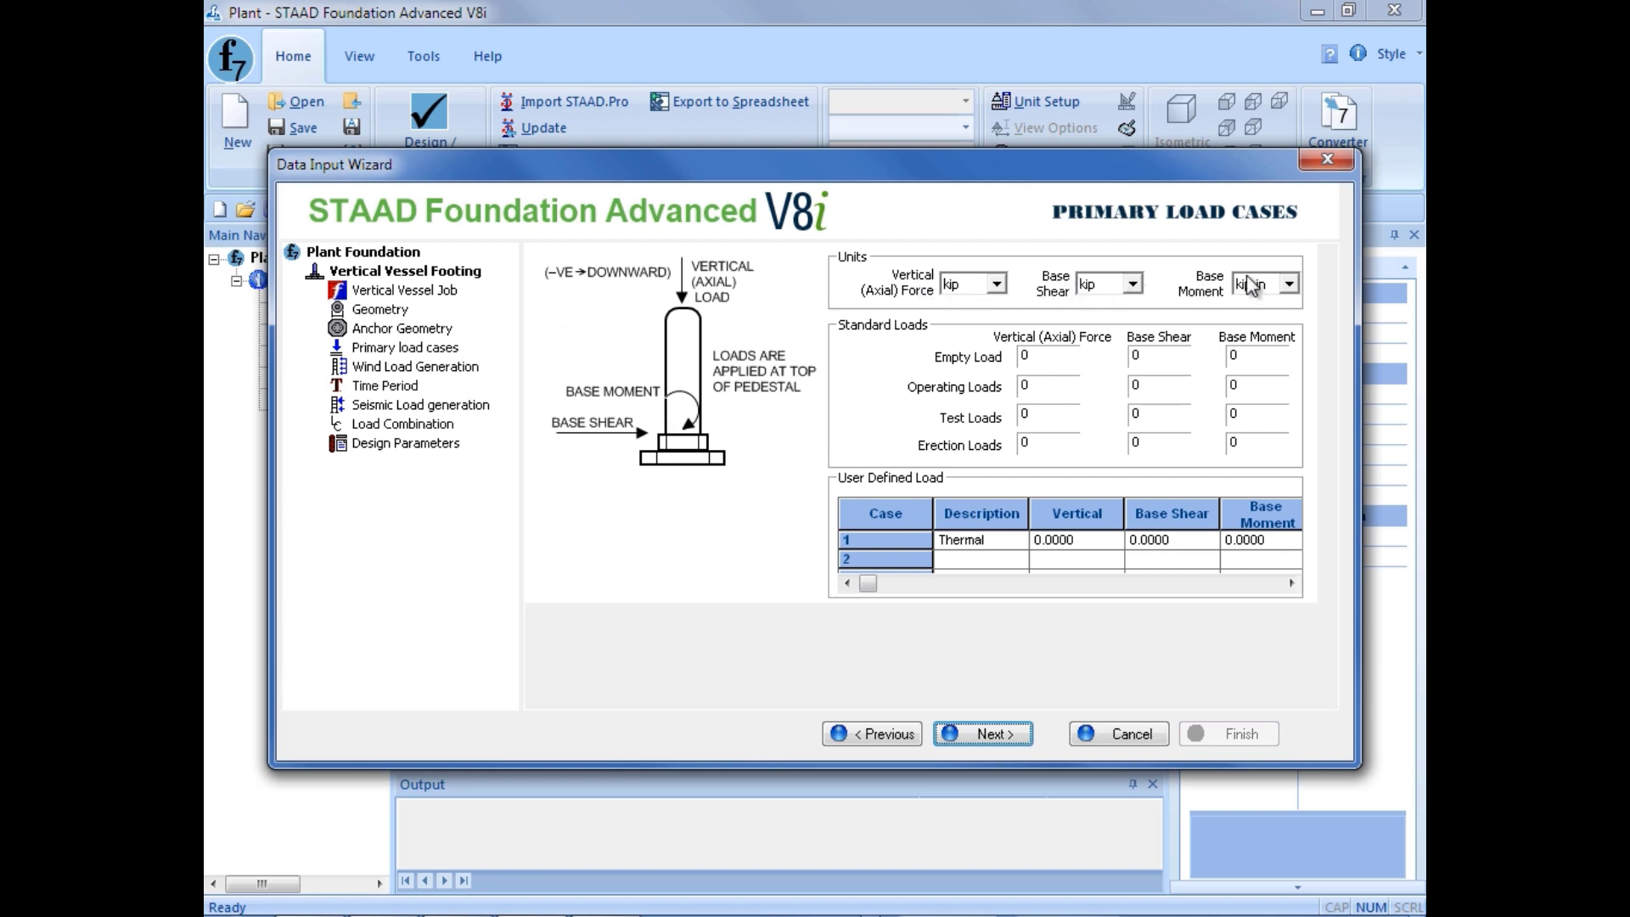
# Step: Set the base moment unit to kip-ft and enter vertical loads of -12 kip empty, -65 kip operating and -73 kip test
pyautogui.click(1289, 289)
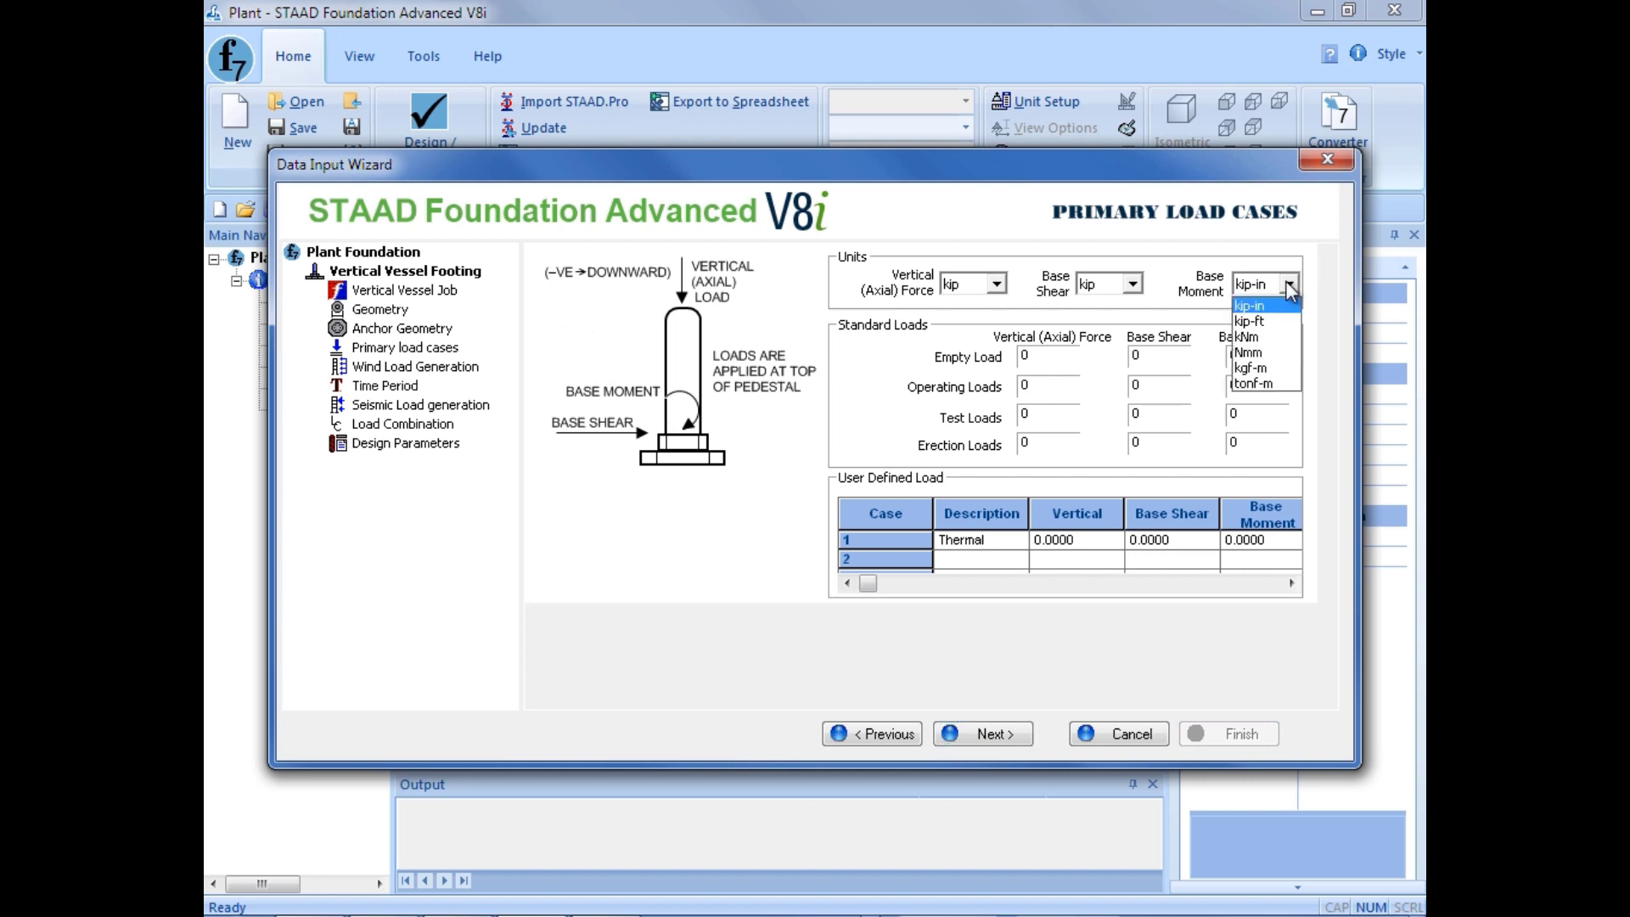
pyautogui.click(1267, 321)
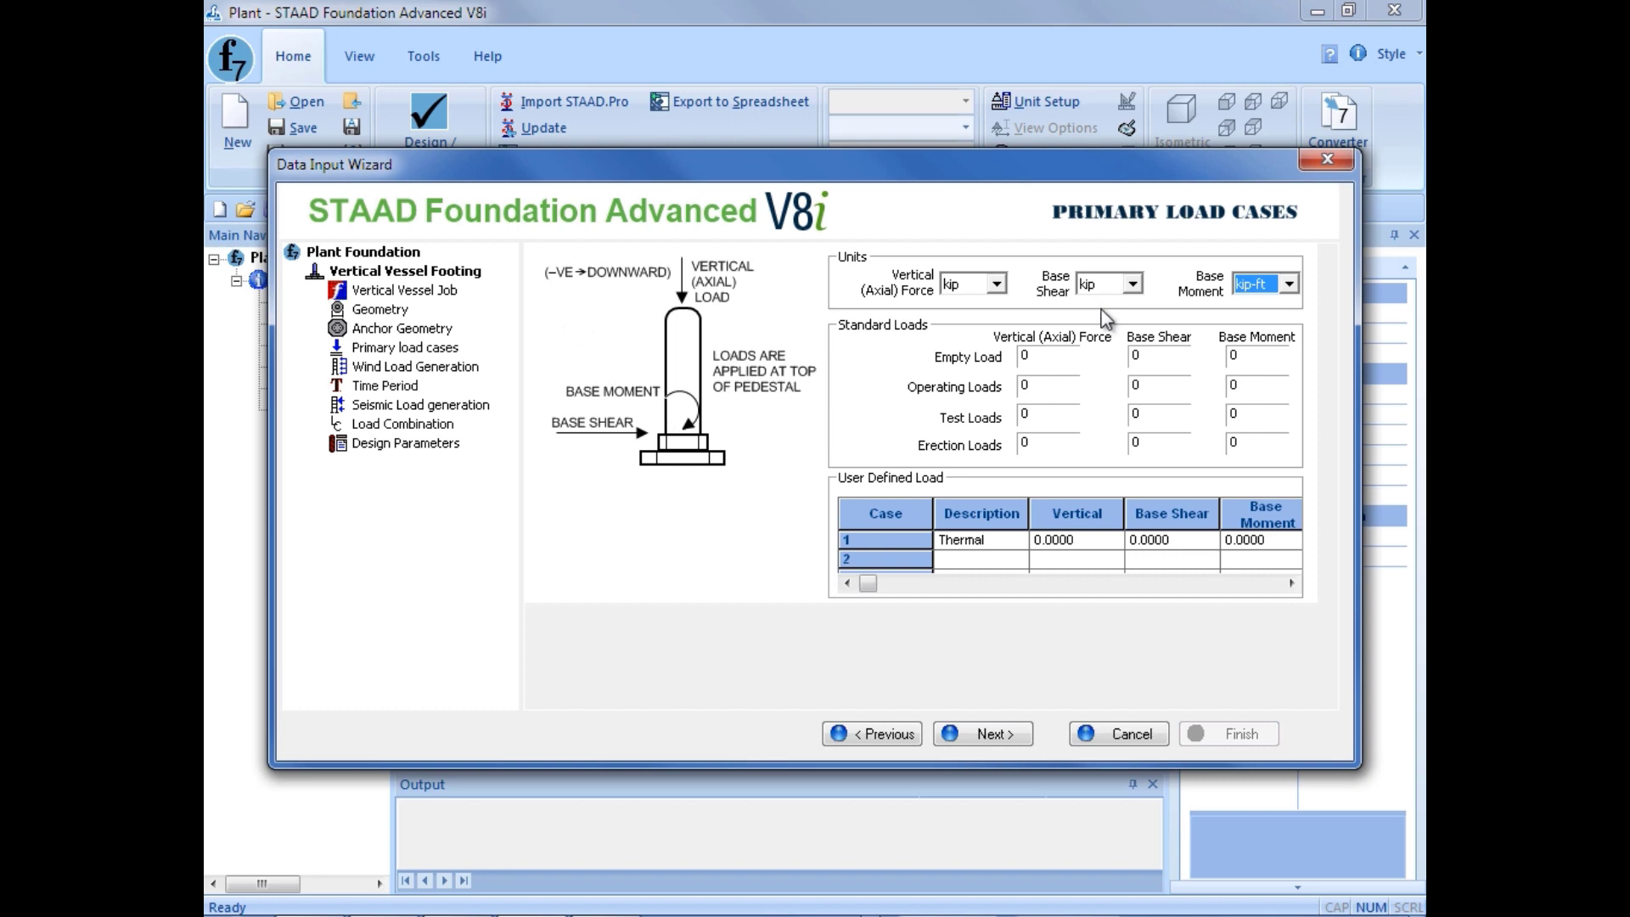
pyautogui.click(1065, 360)
pyautogui.moveTo(1064, 360); pyautogui.dragTo(877, 364)
pyautogui.write('-12')
pyautogui.click(1050, 386)
pyautogui.write('-65')
pyautogui.click(1043, 417)
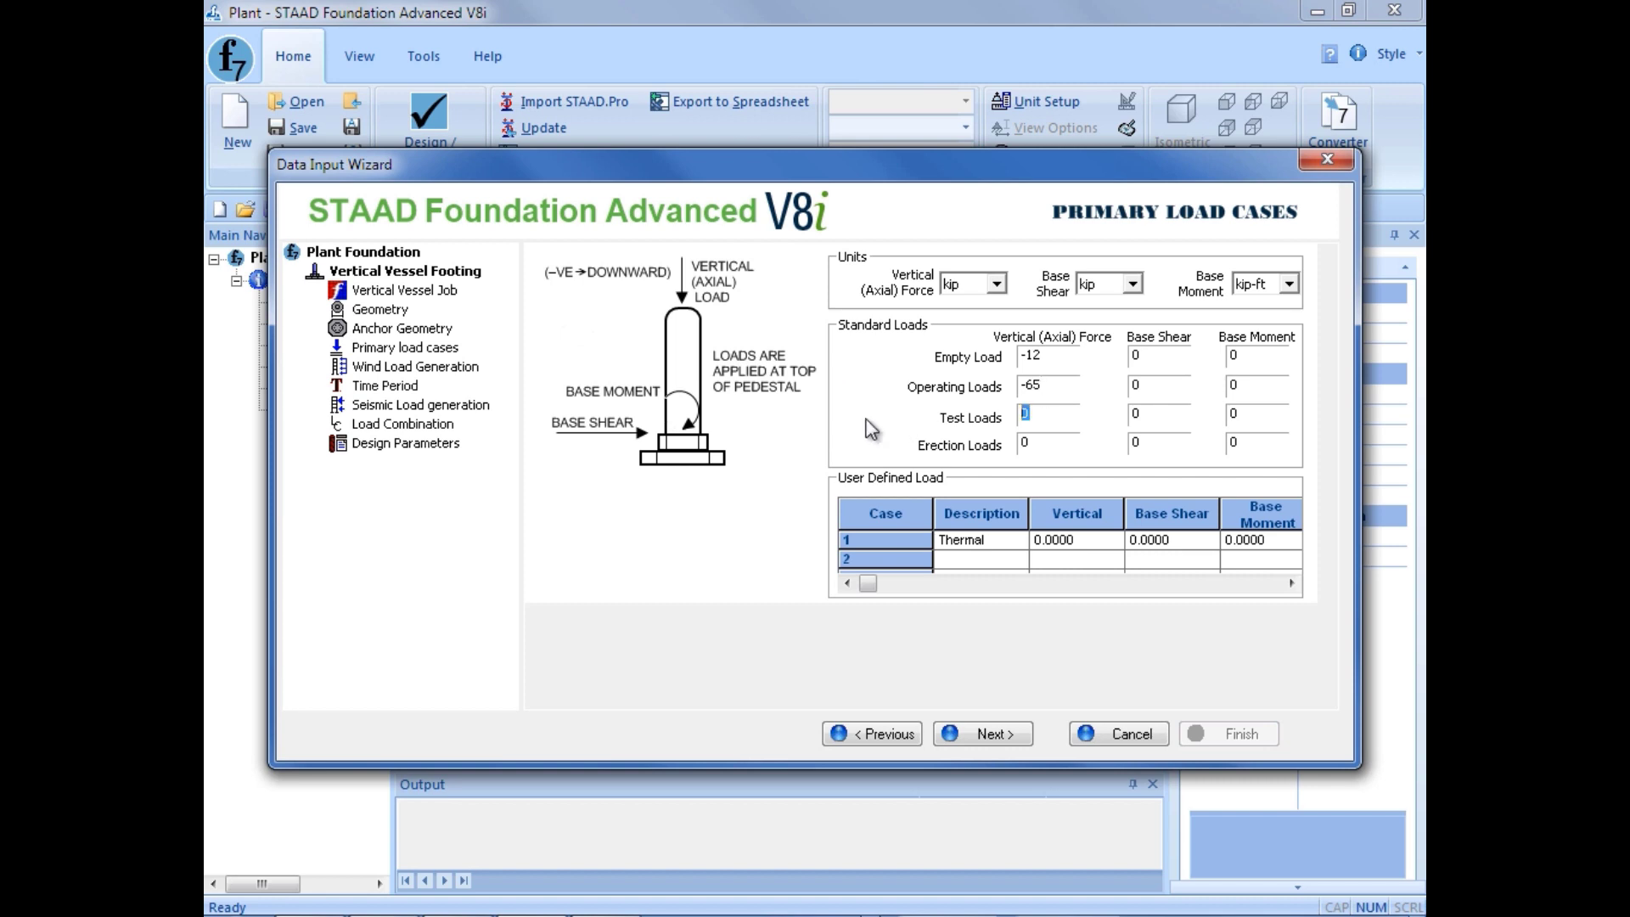
pyautogui.write('-73')
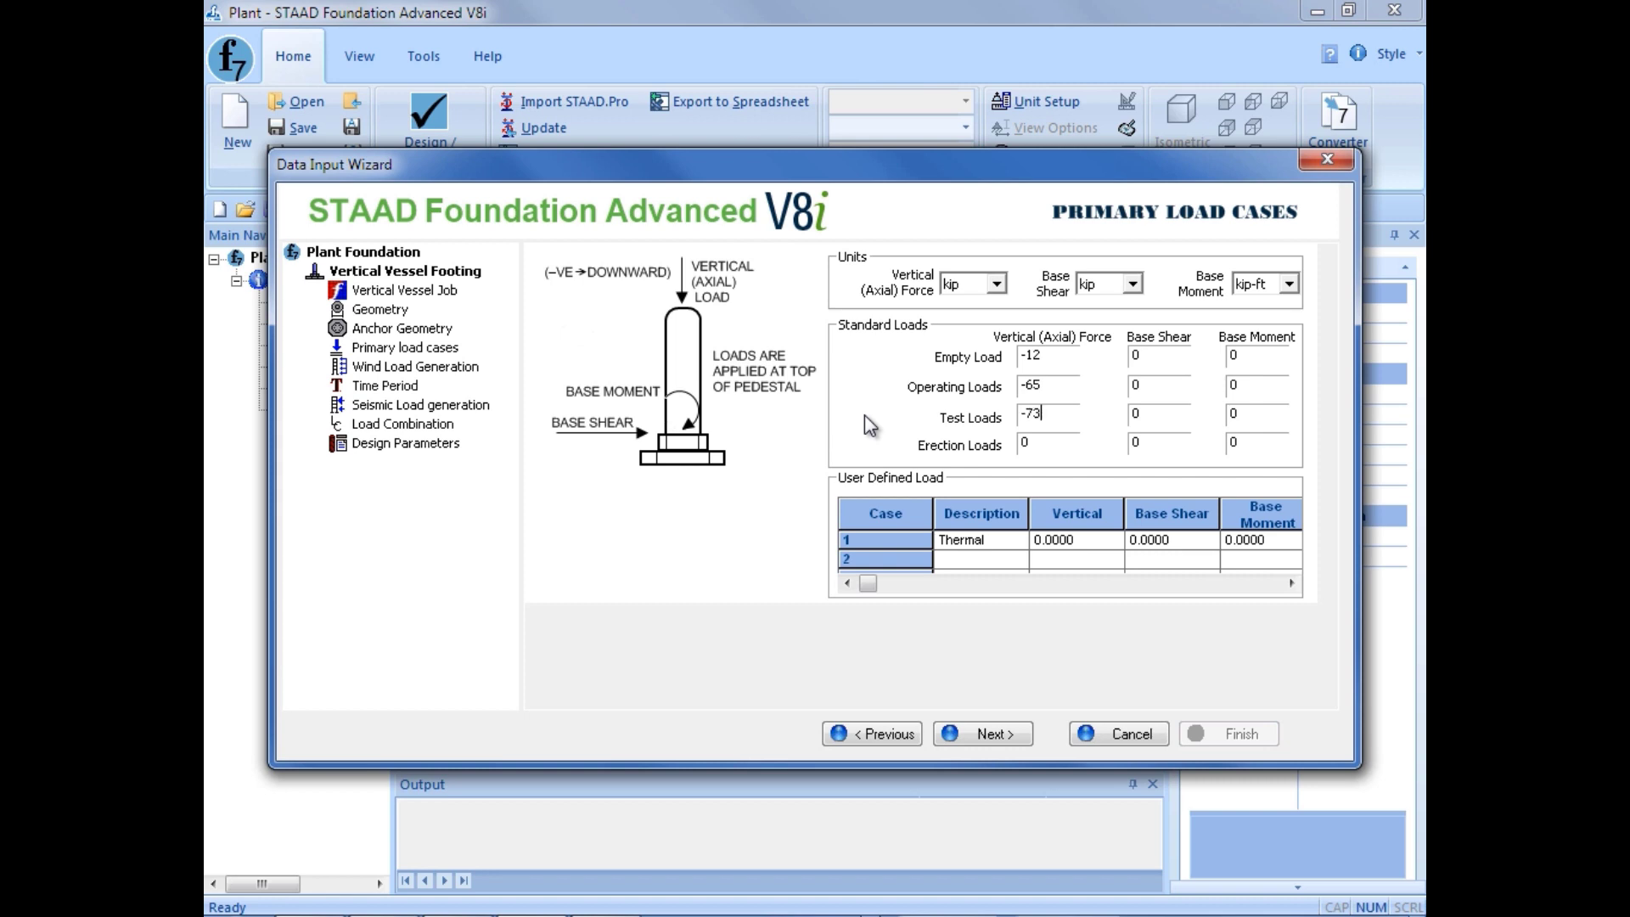
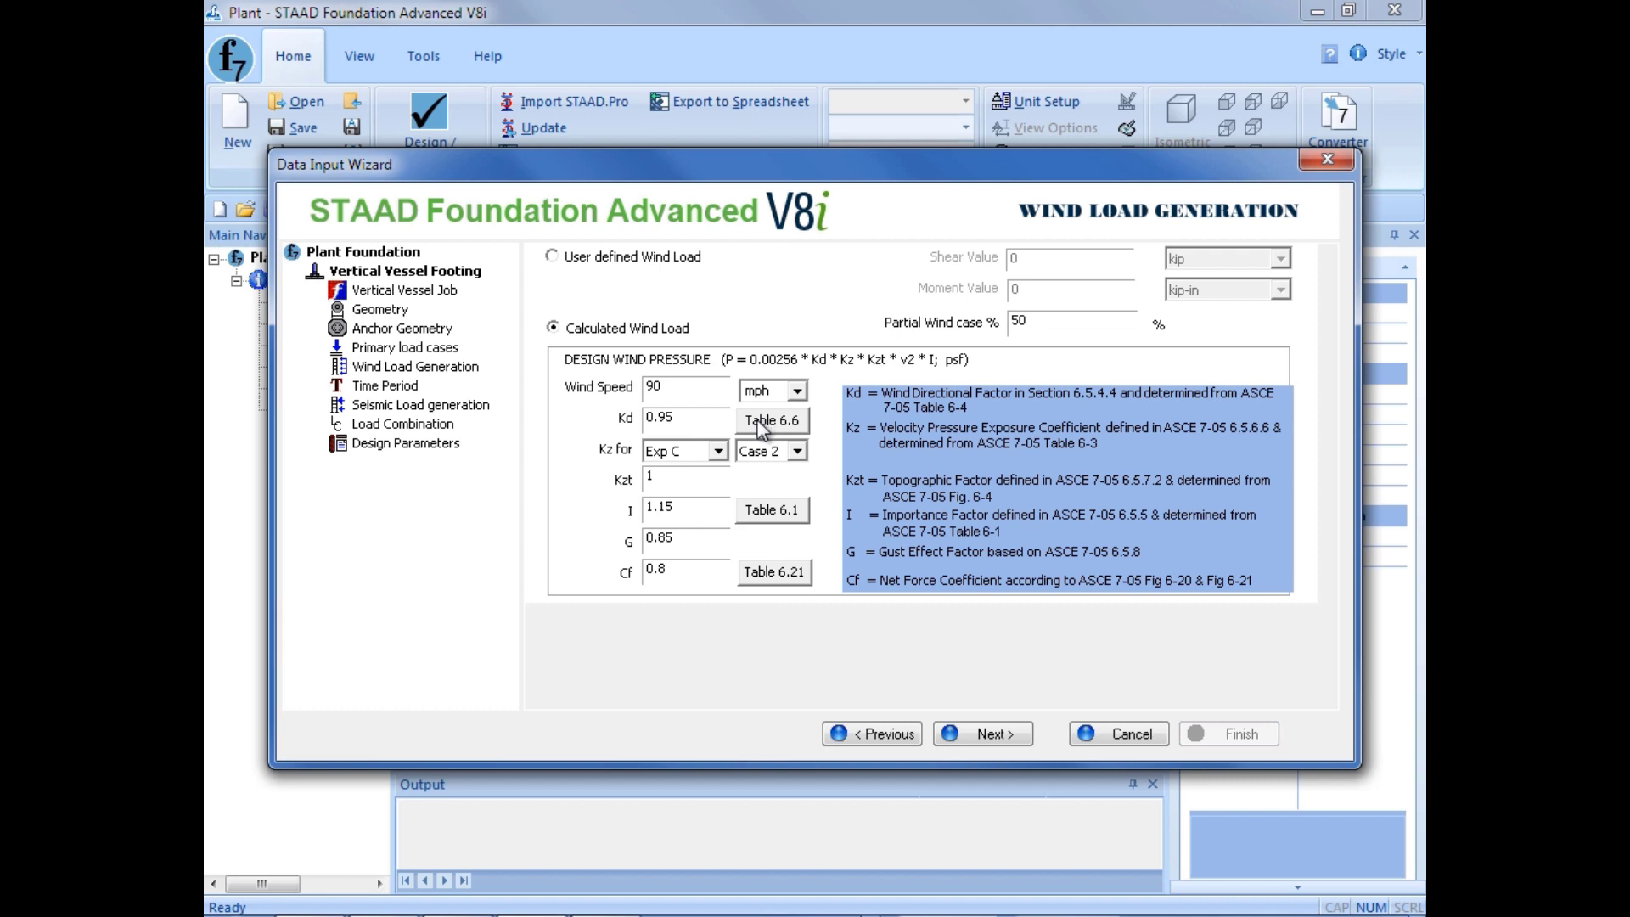
# Step: Pick the hexagonal Kd value of 0.95 from Table 6.6 and set the topographic factor Kzt to 1
pyautogui.click(762, 426)
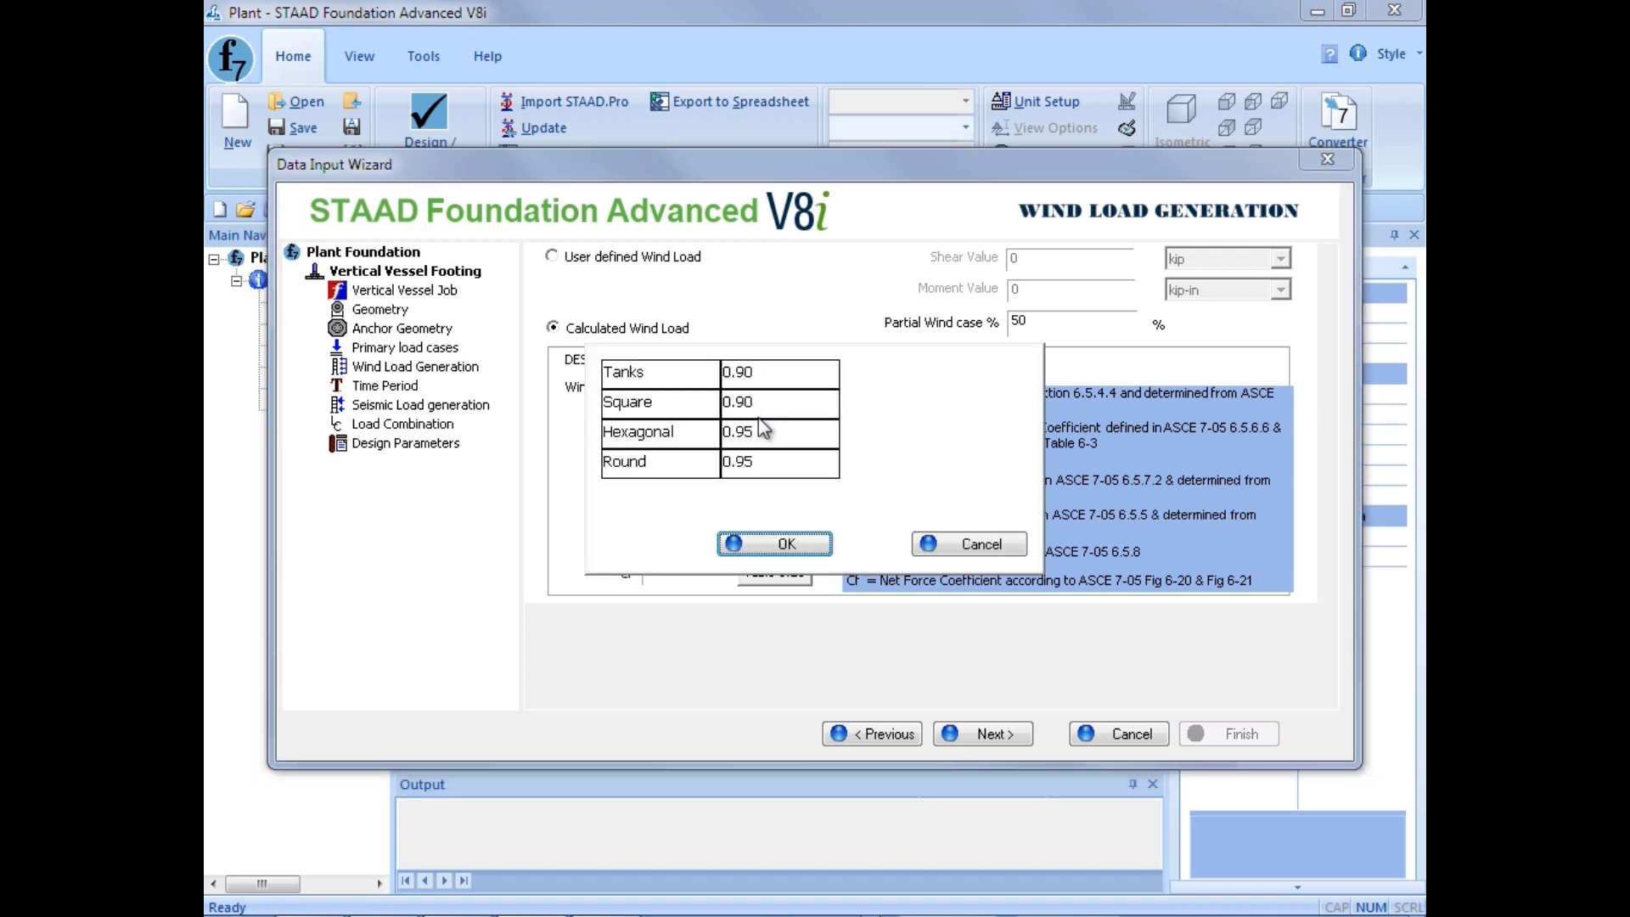
pyautogui.click(758, 434)
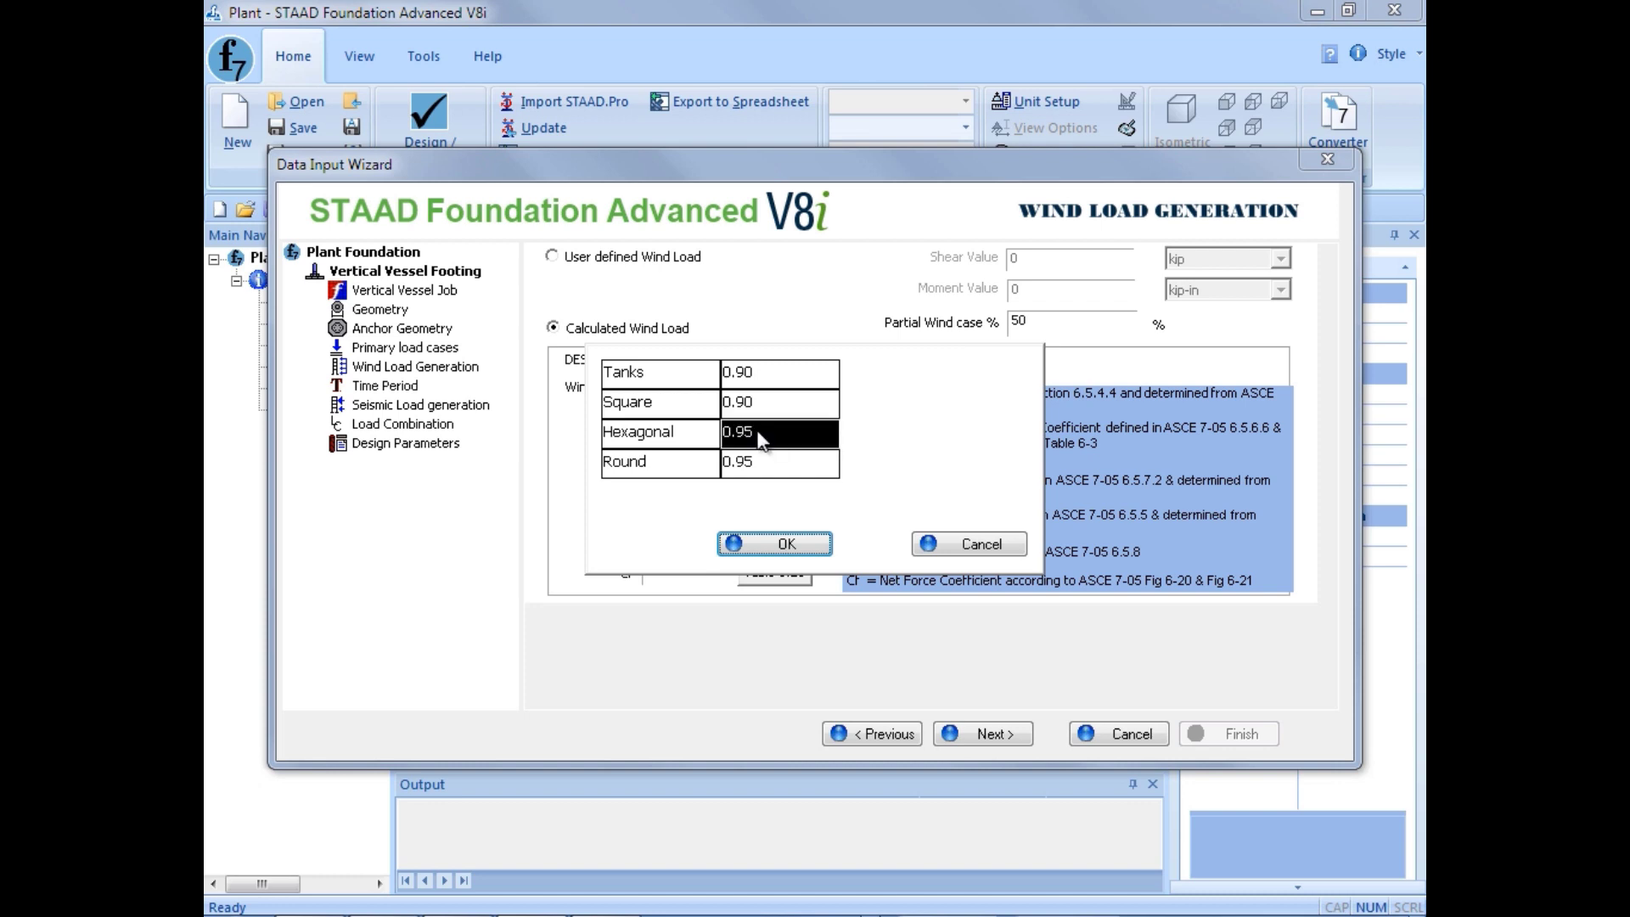
pyautogui.click(790, 546)
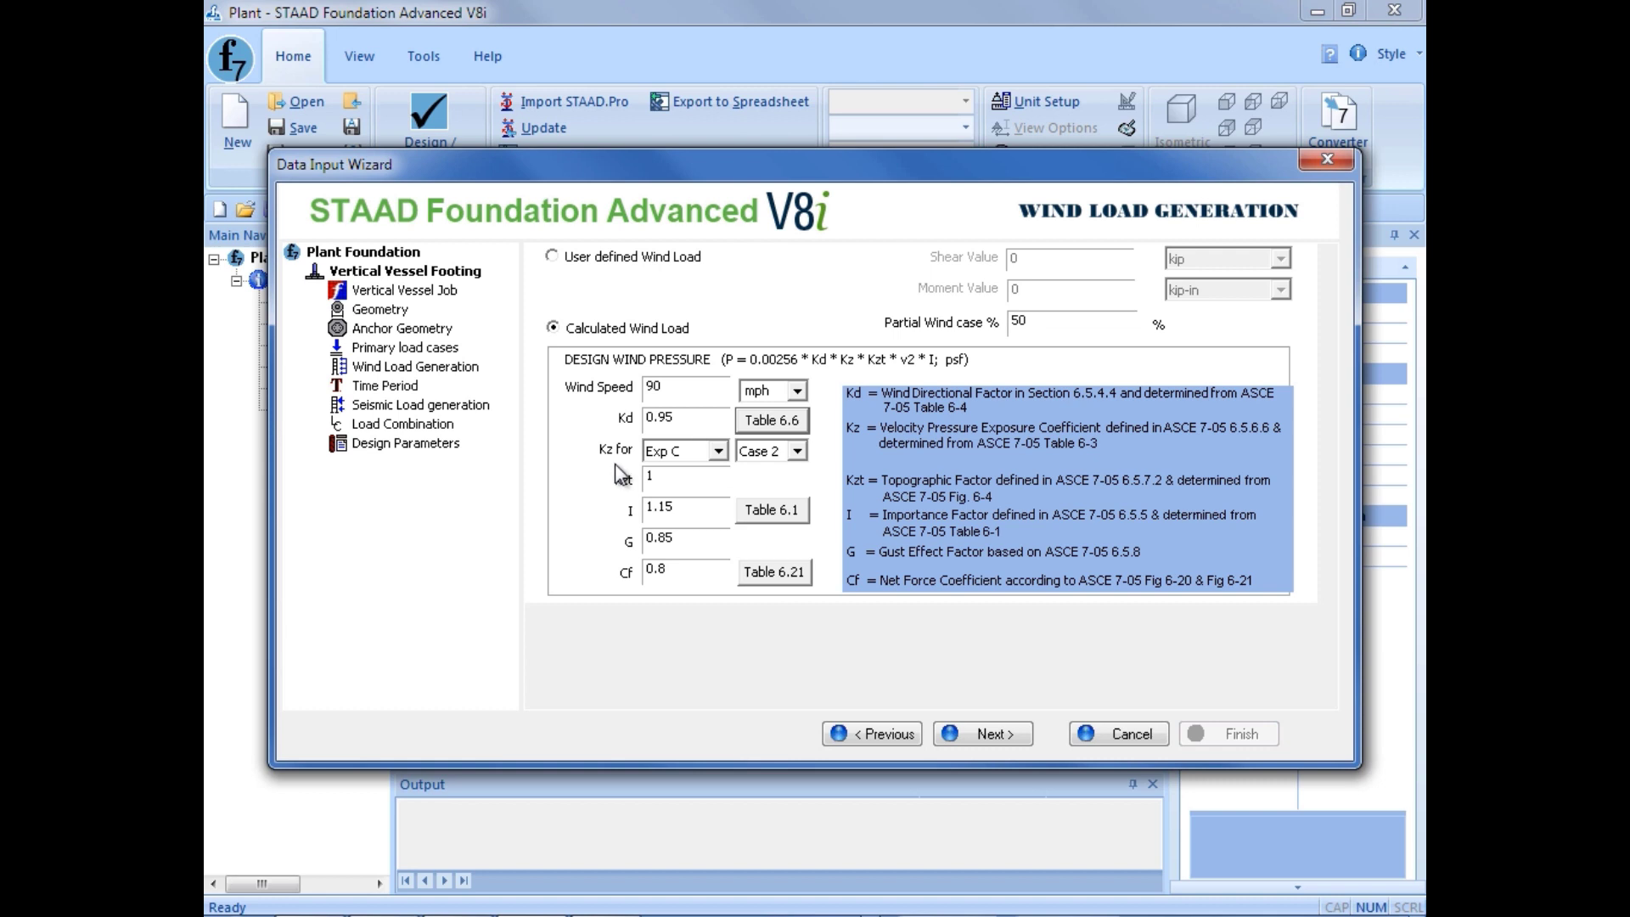
pyautogui.write('1')
# Step: Set the wind importance factor I to 1.00 from Table 6.1, using Category II for 85-100 mph
pyautogui.click(687, 510)
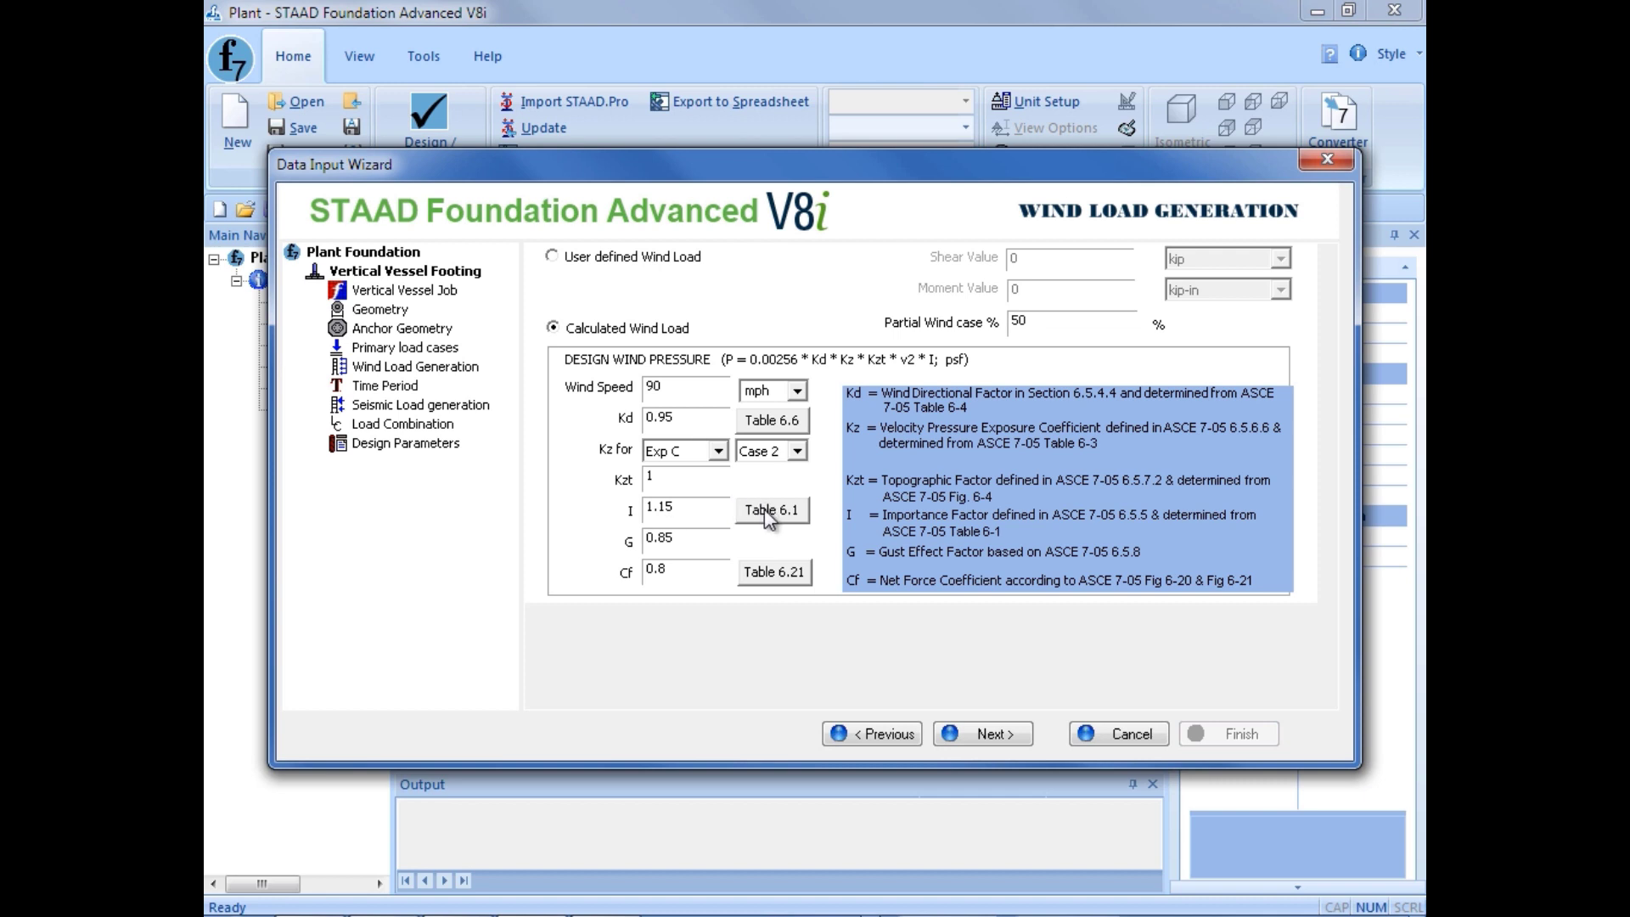
pyautogui.click(773, 511)
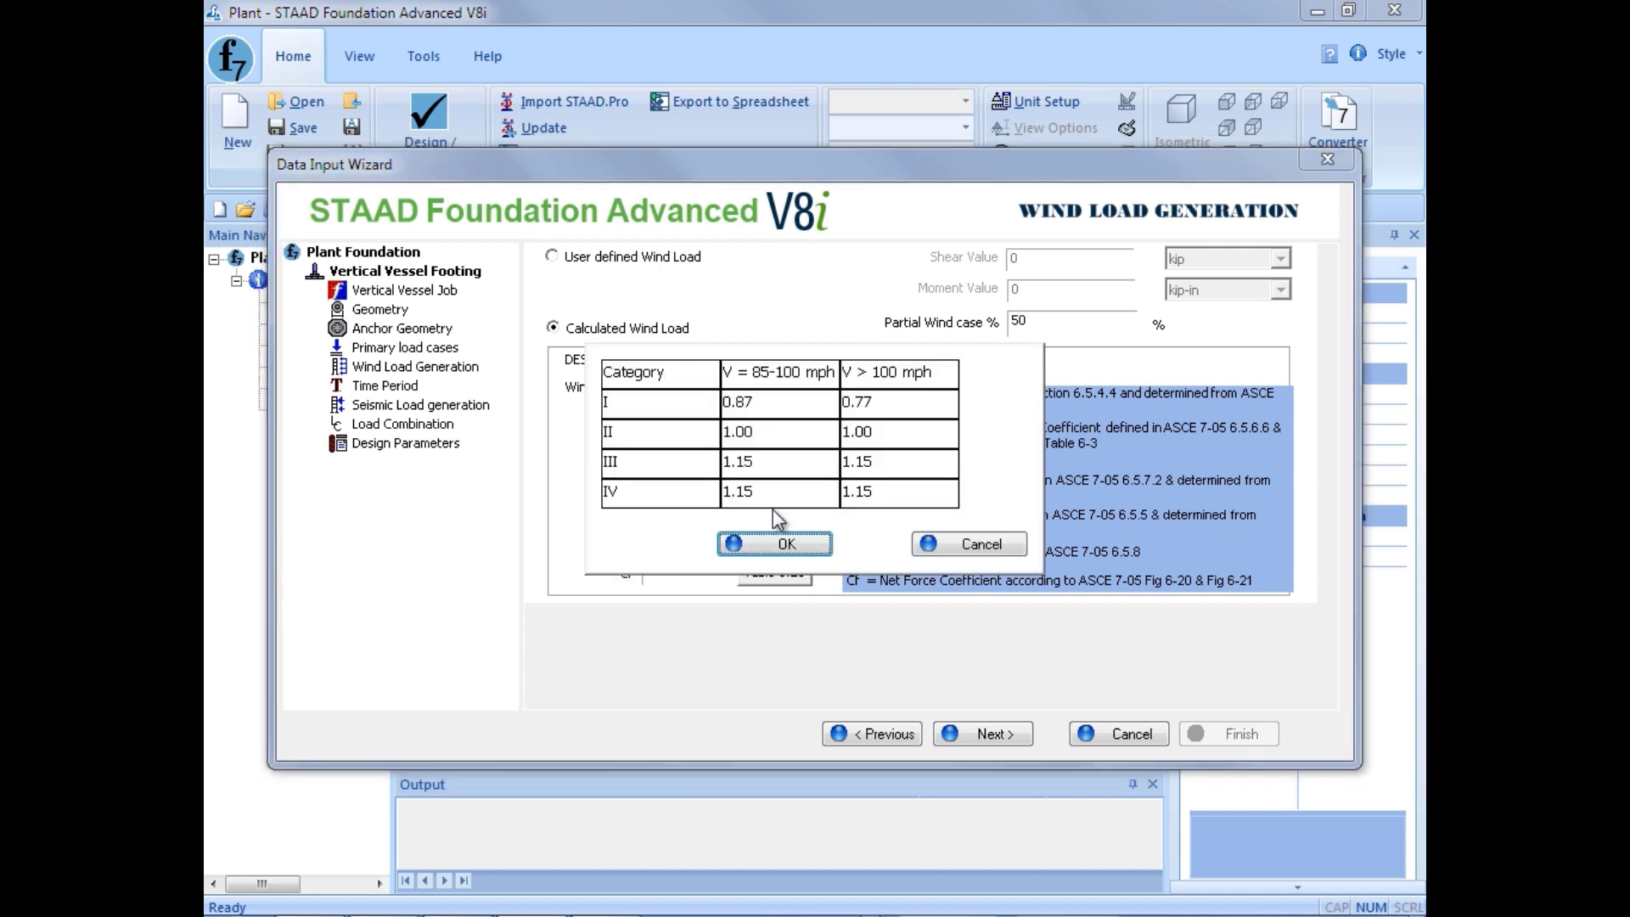
pyautogui.click(752, 437)
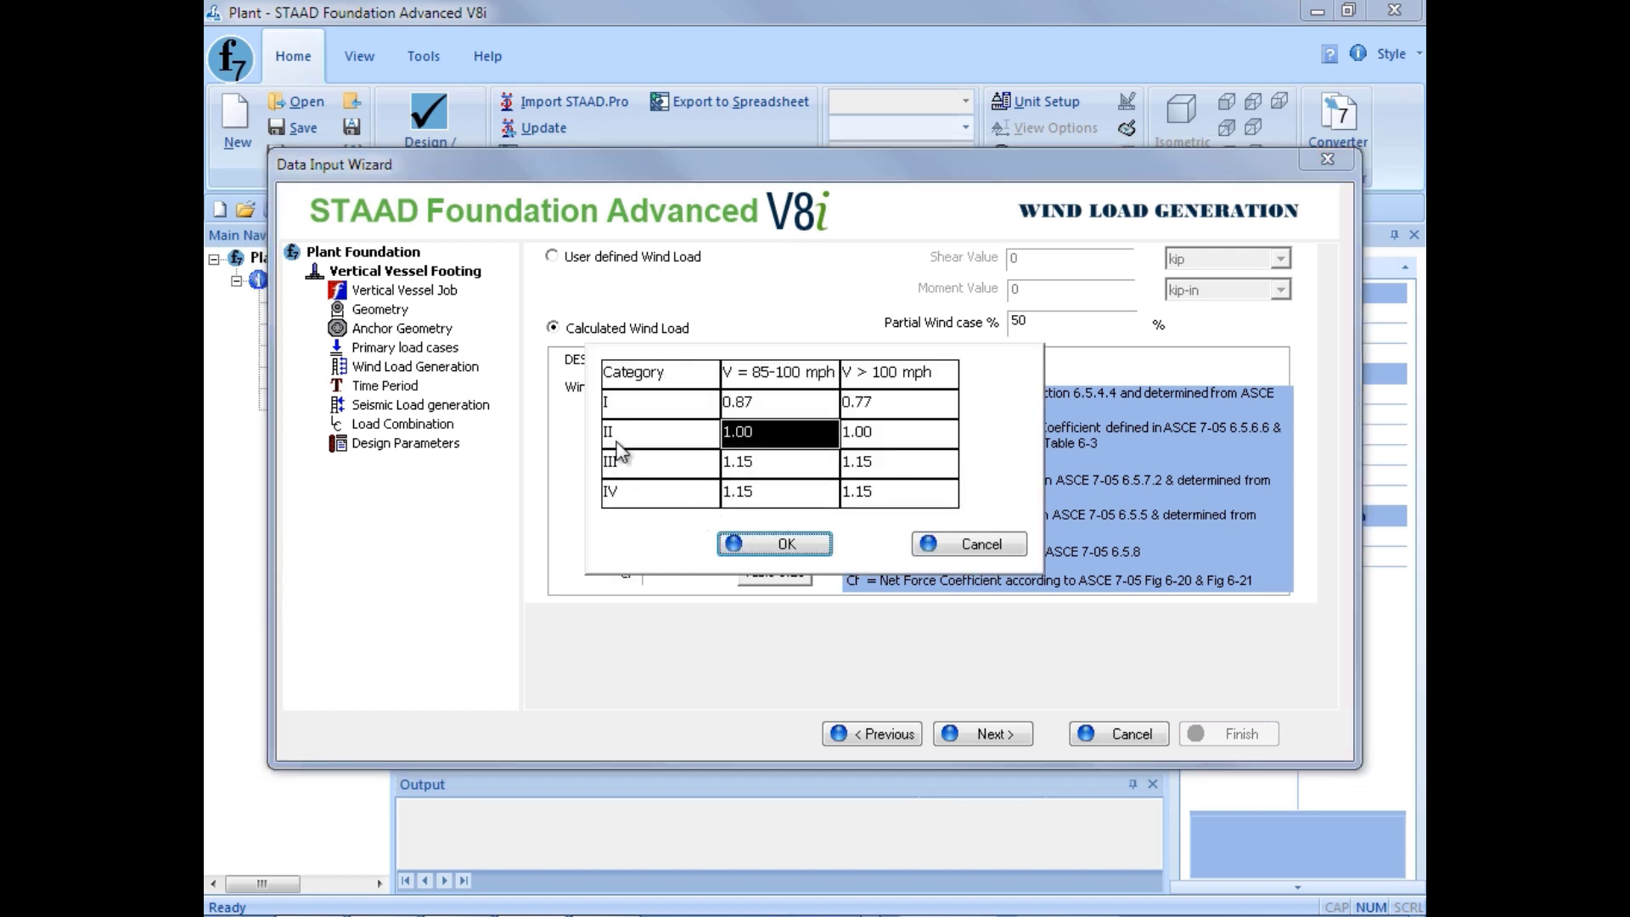
pyautogui.click(765, 545)
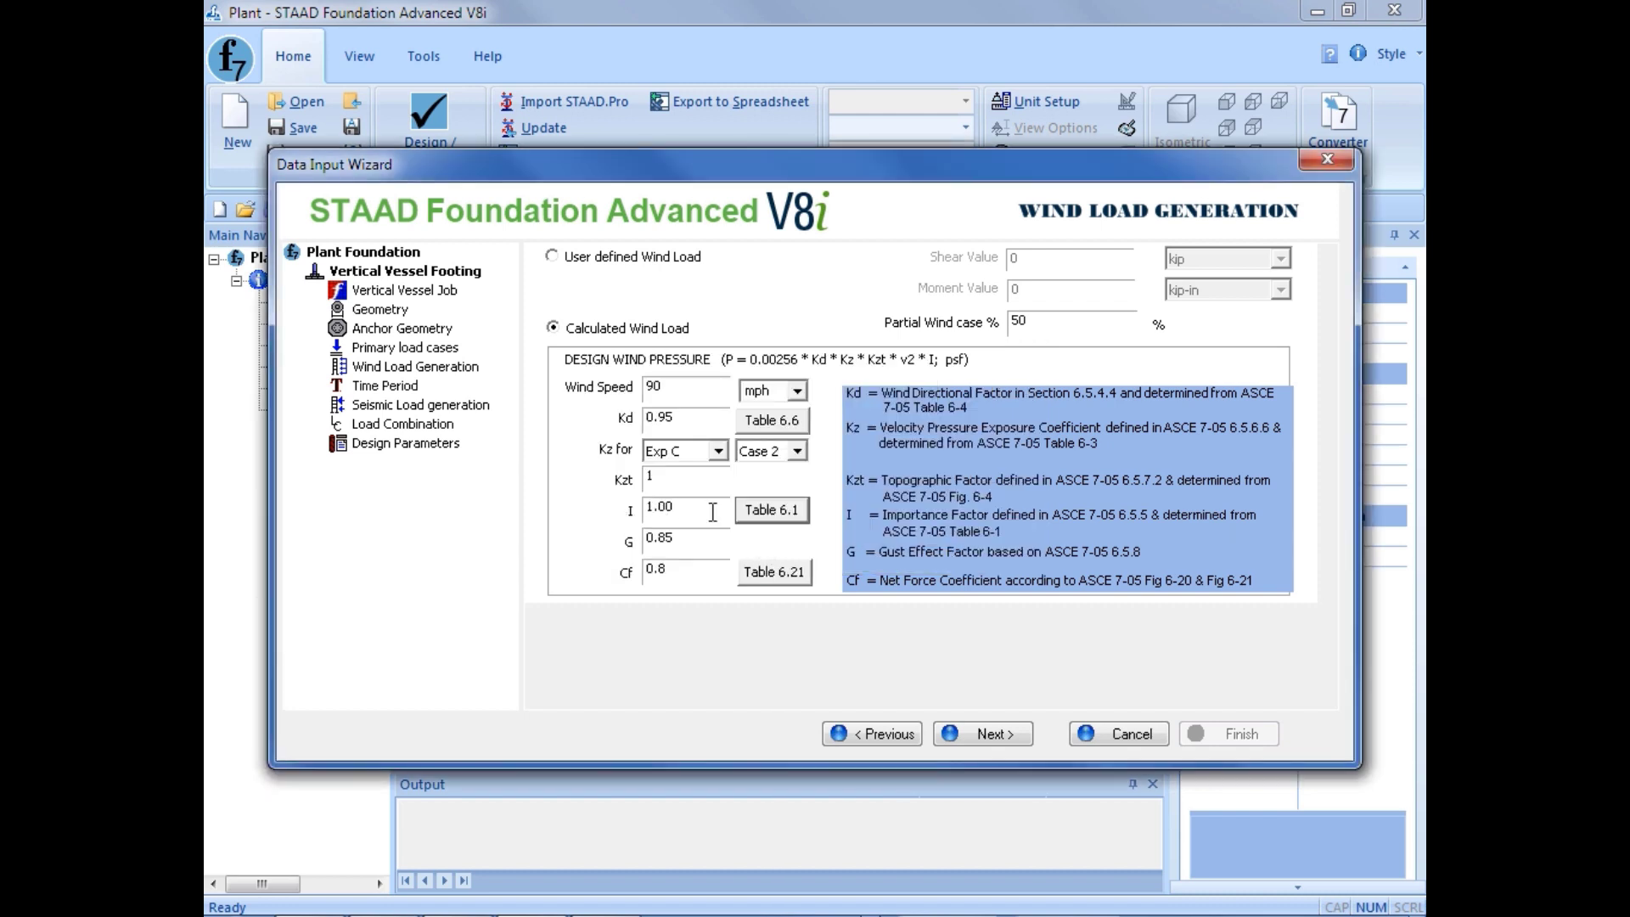
# Step: Pick a Cf of 0.80 for all surfaces at h/D = 7 from Table 6.21 and continue to the time period calculation
pyautogui.click(692, 548)
pyautogui.click(769, 572)
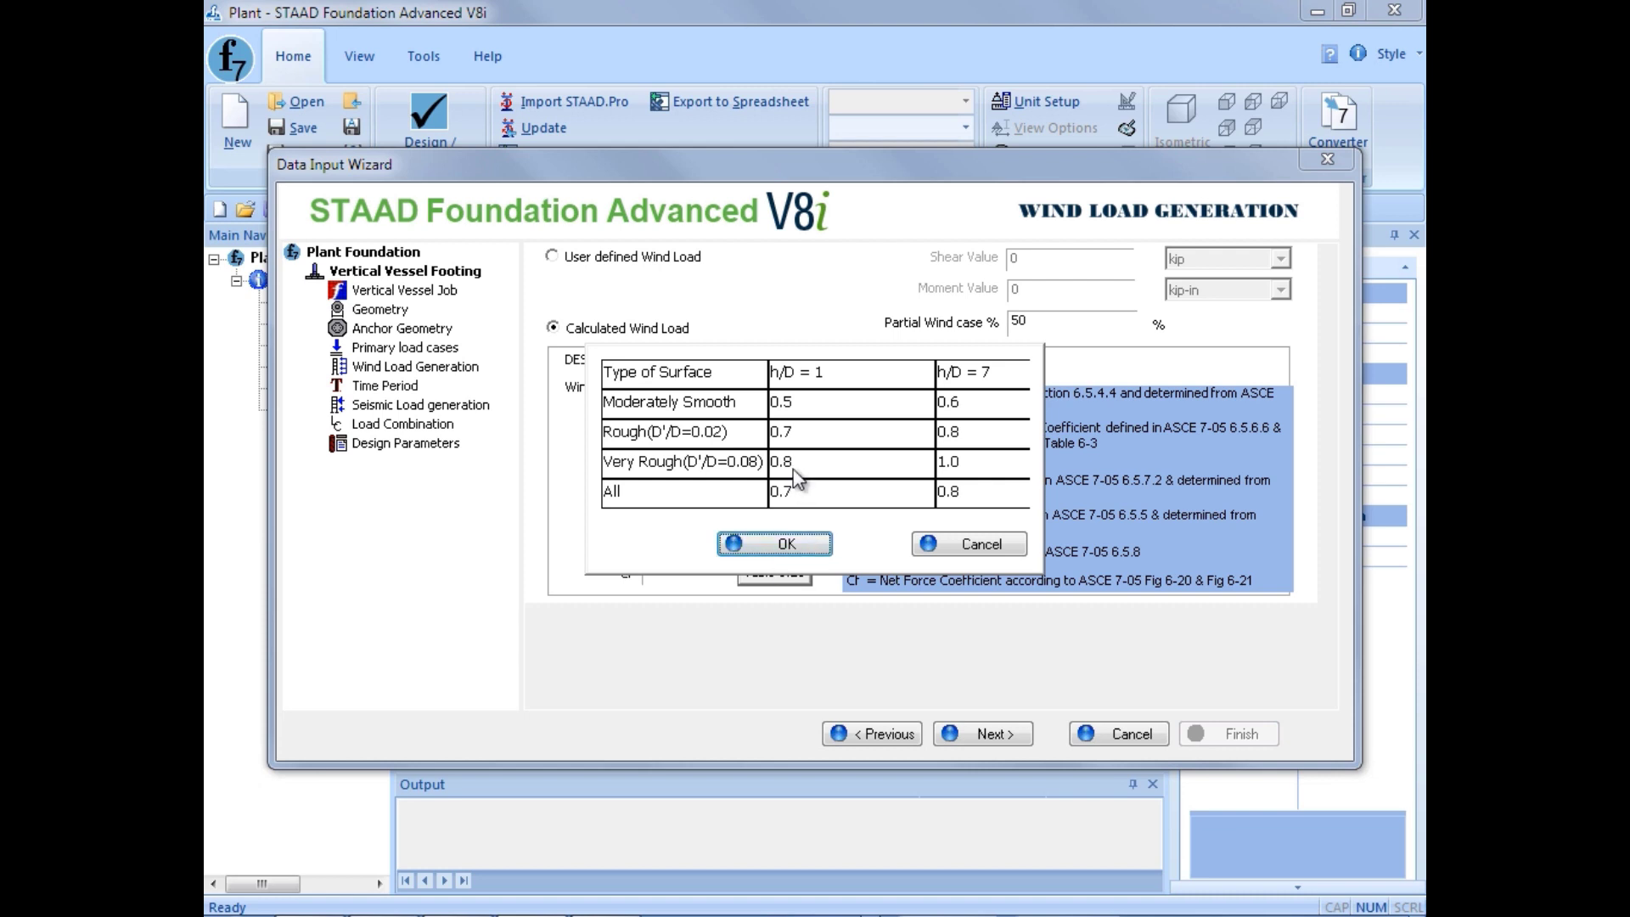
pyautogui.click(968, 501)
pyautogui.click(776, 546)
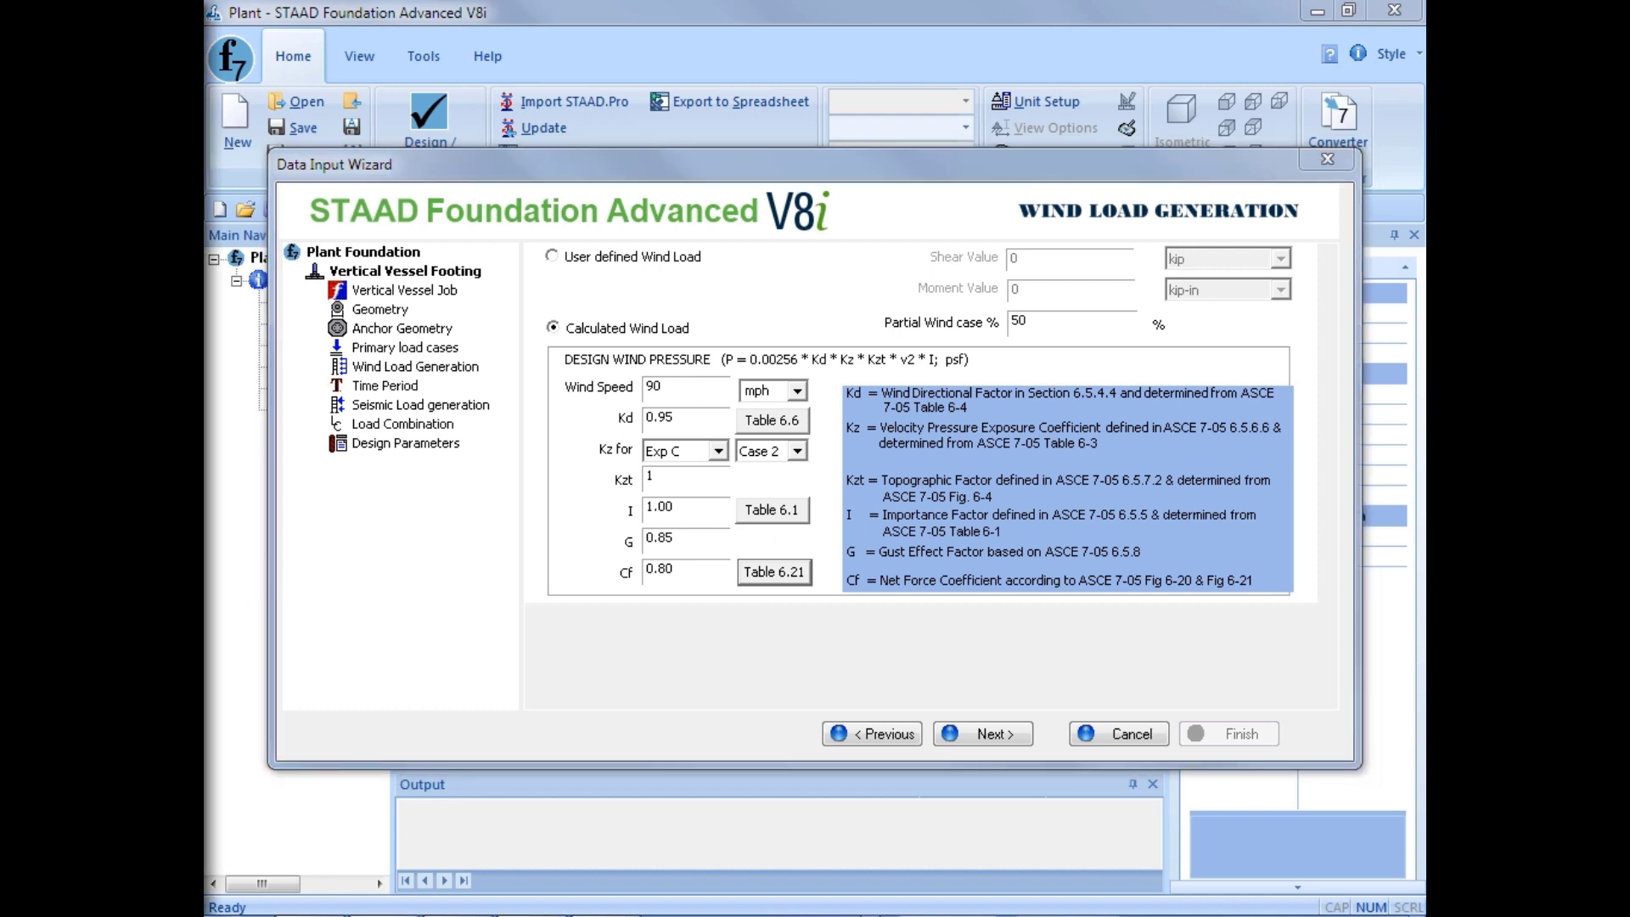
pyautogui.click(737, 668)
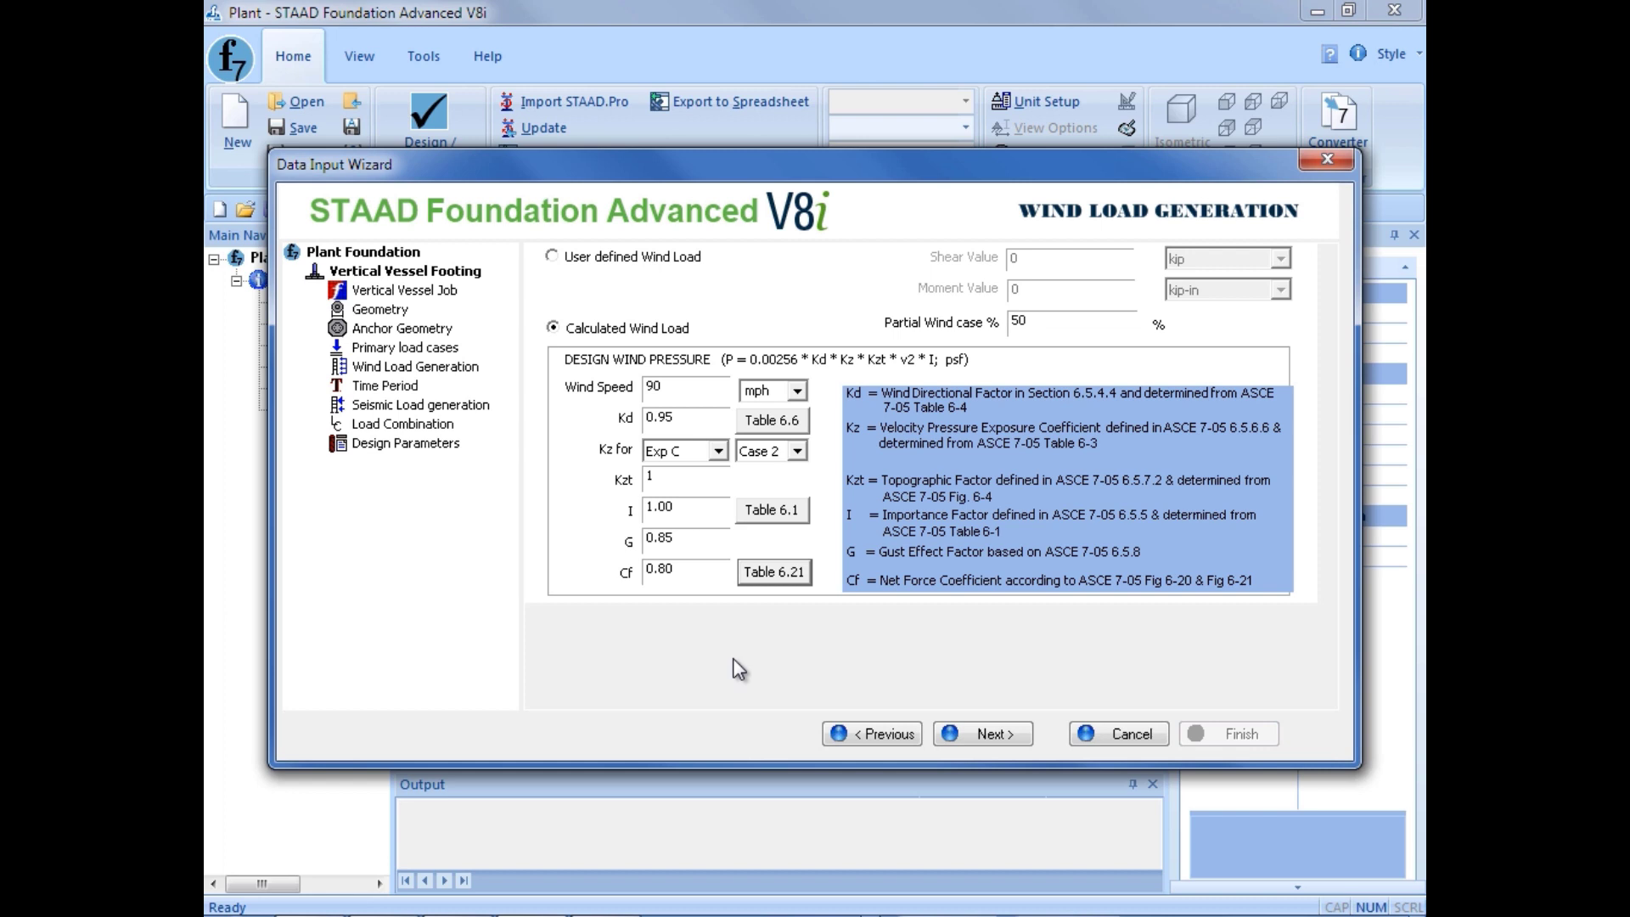
pyautogui.click(990, 737)
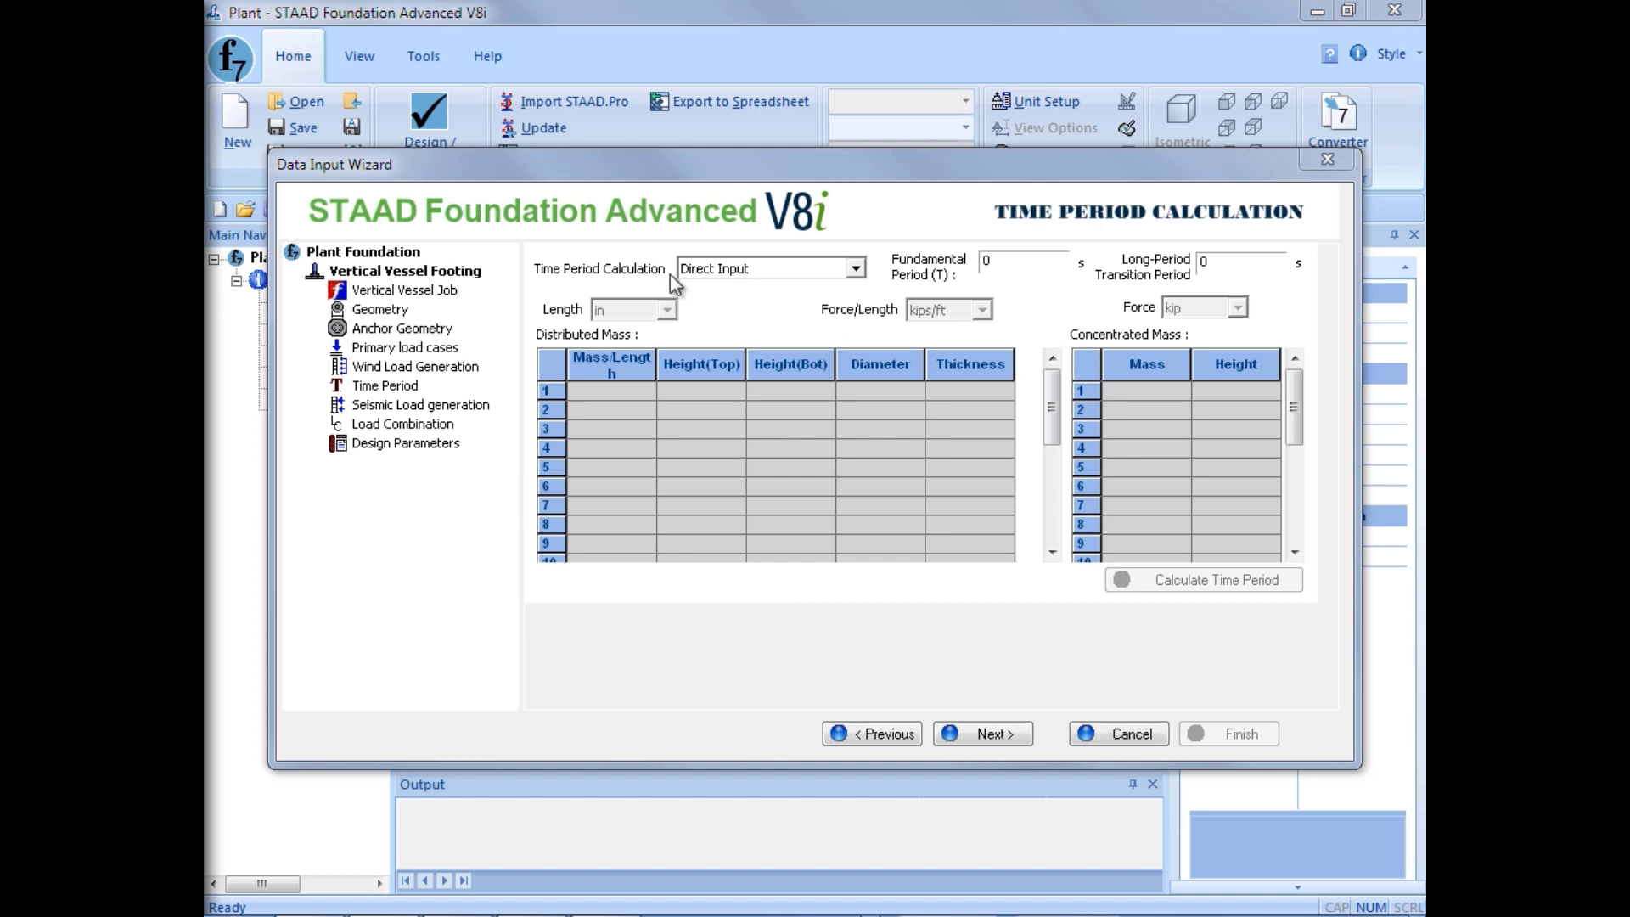
# Step: Keep Direct Input for the time period, set the long-period transition period to 8 s and continue to seismic load generation
pyautogui.click(752, 267)
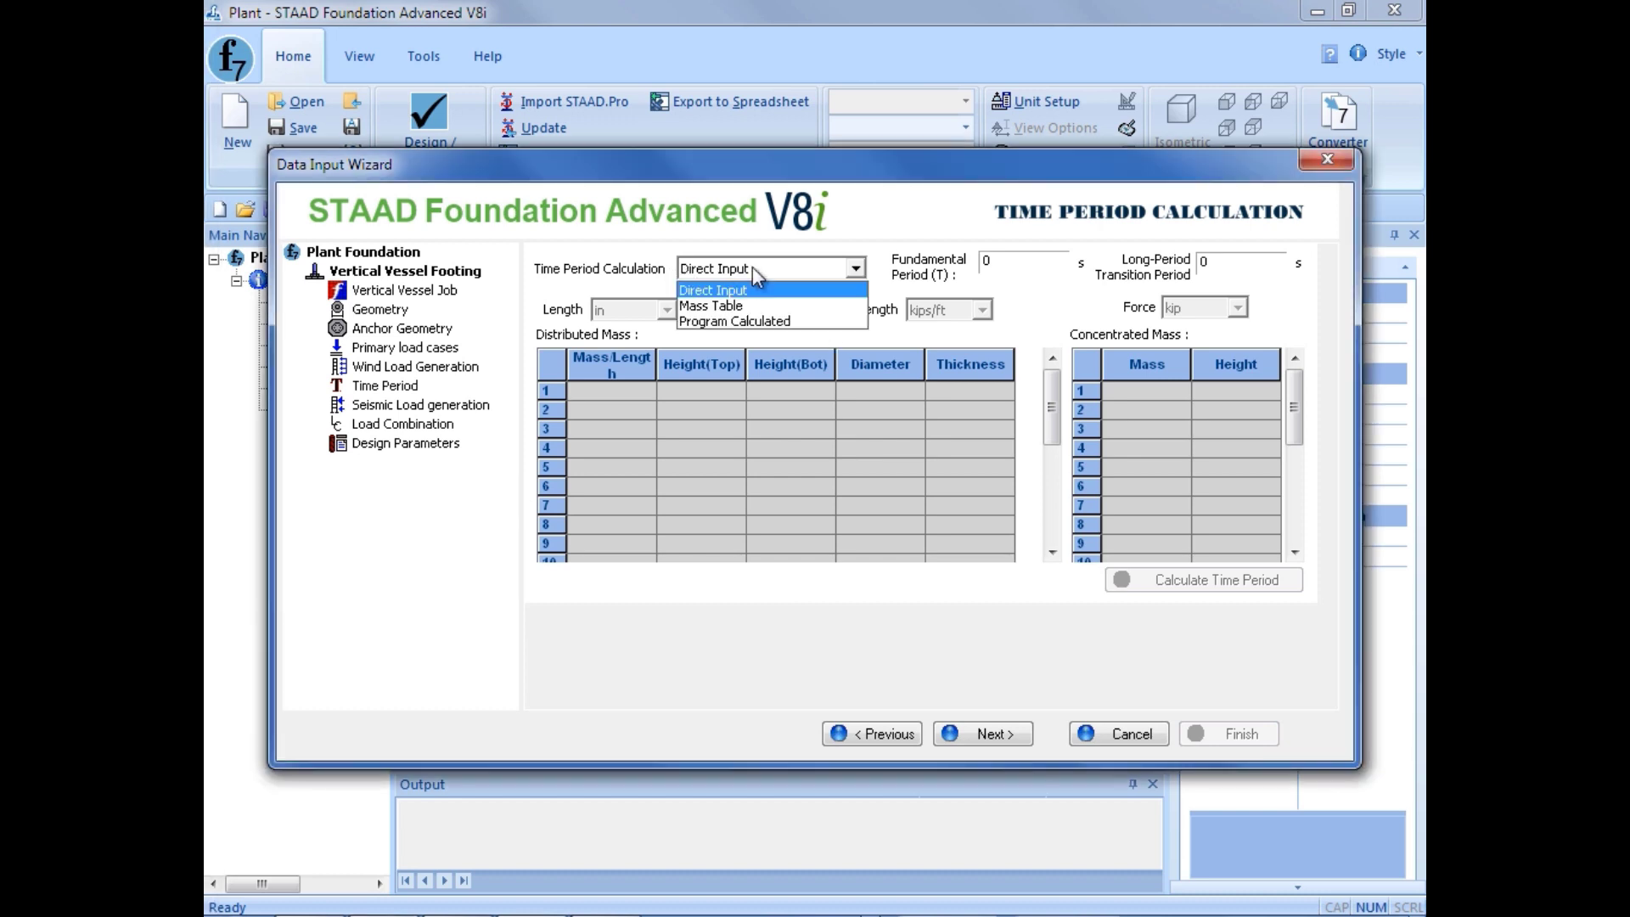
pyautogui.click(750, 268)
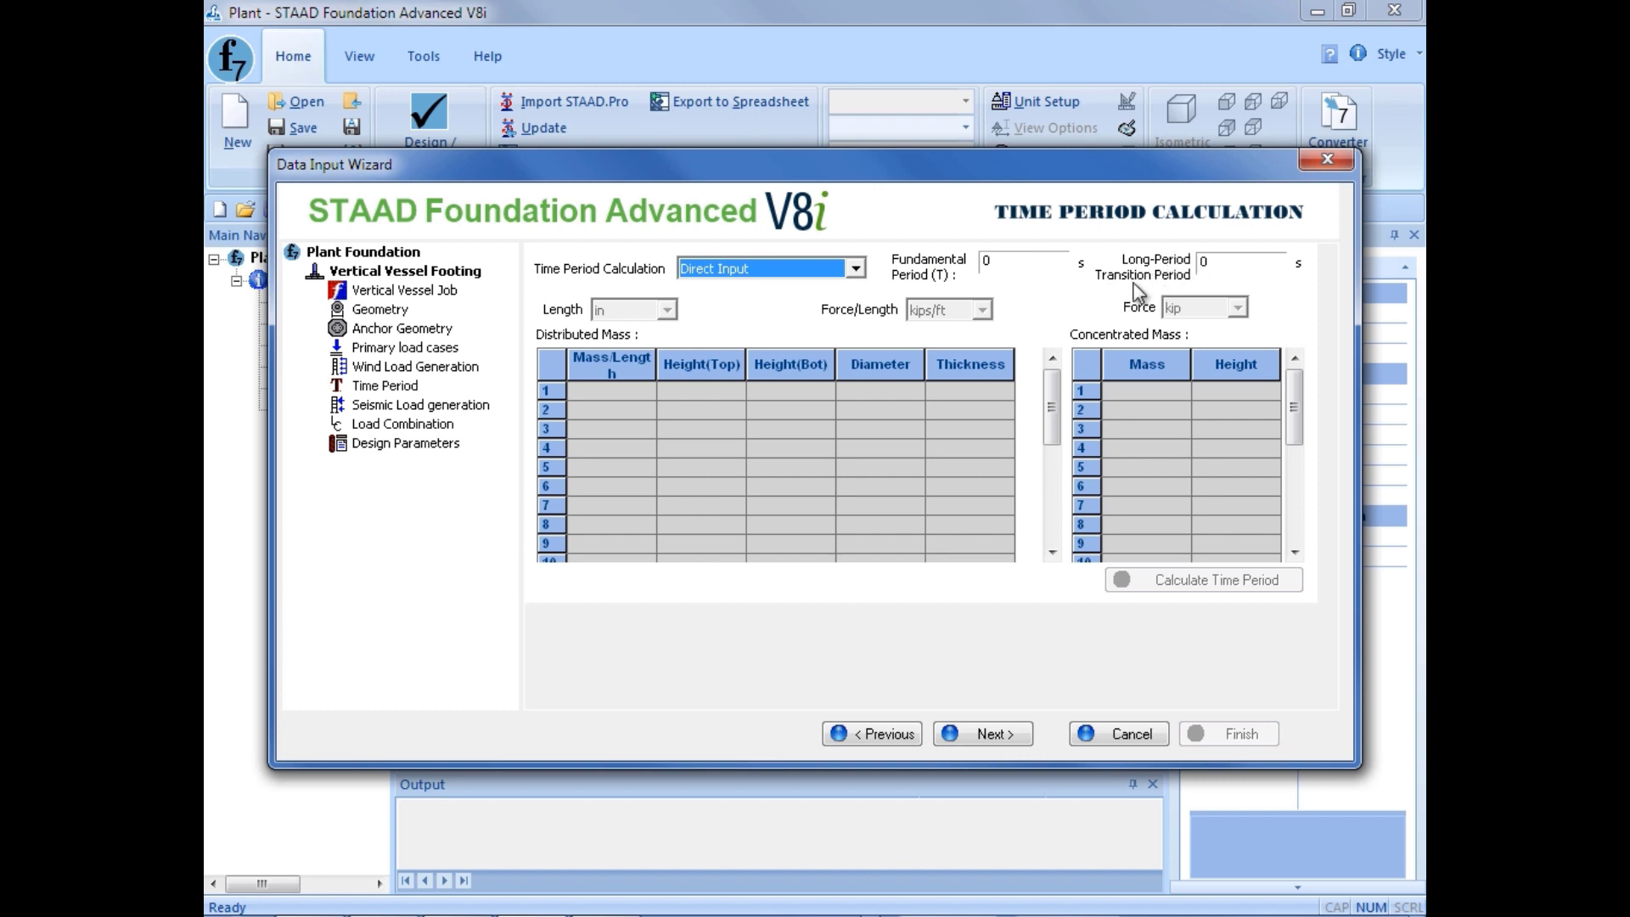
pyautogui.click(1204, 261)
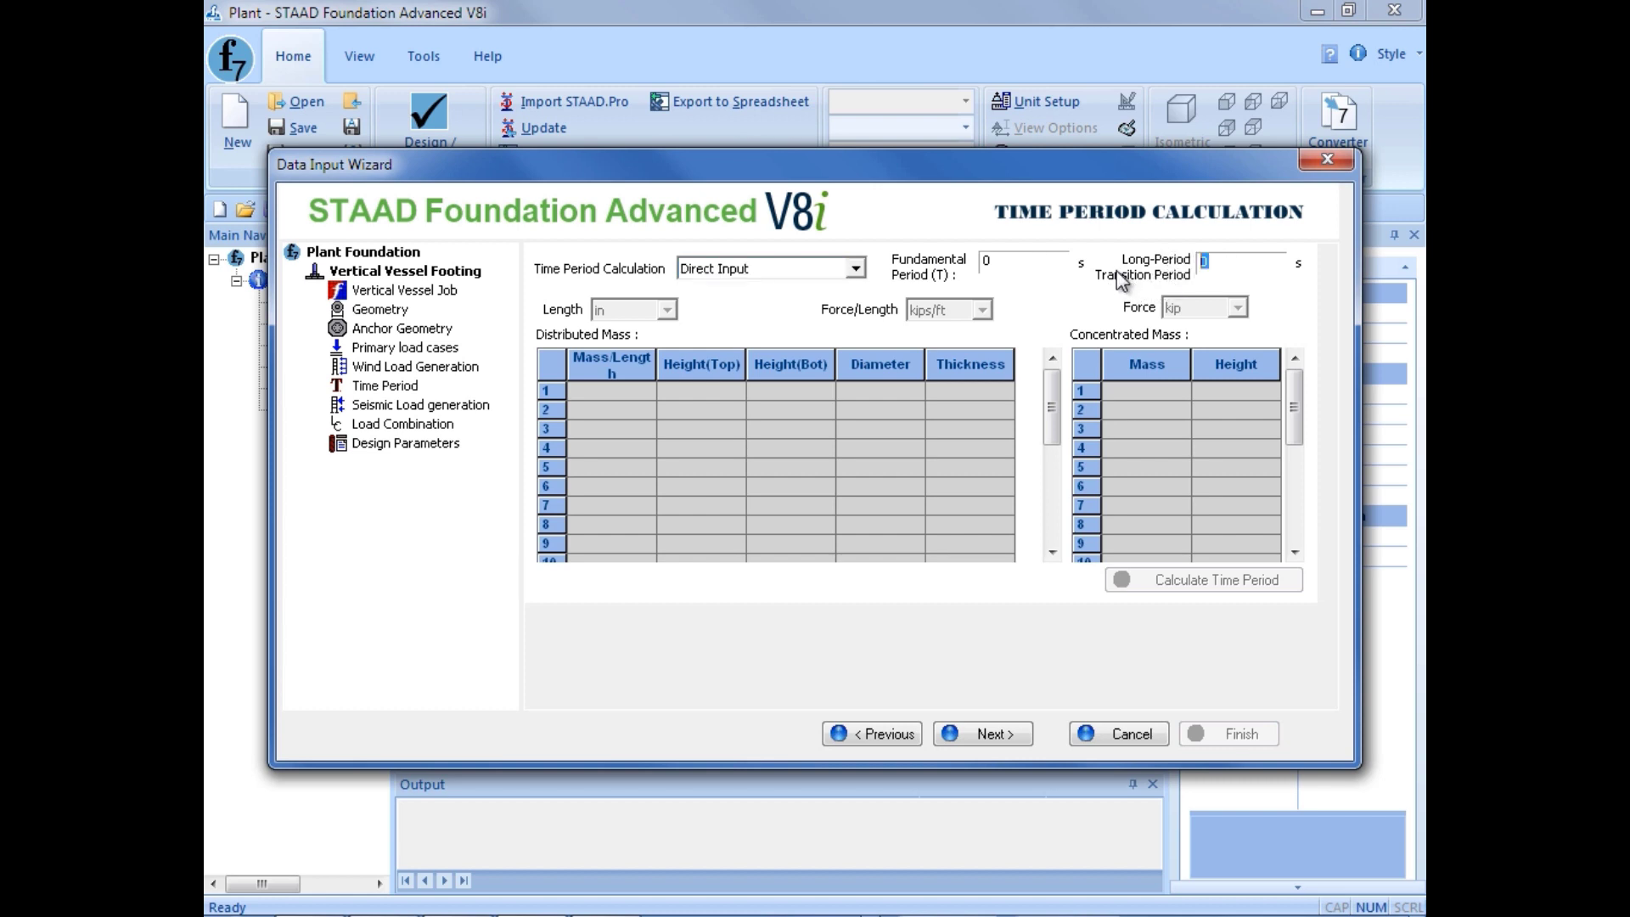
pyautogui.write('8')
pyautogui.click(996, 739)
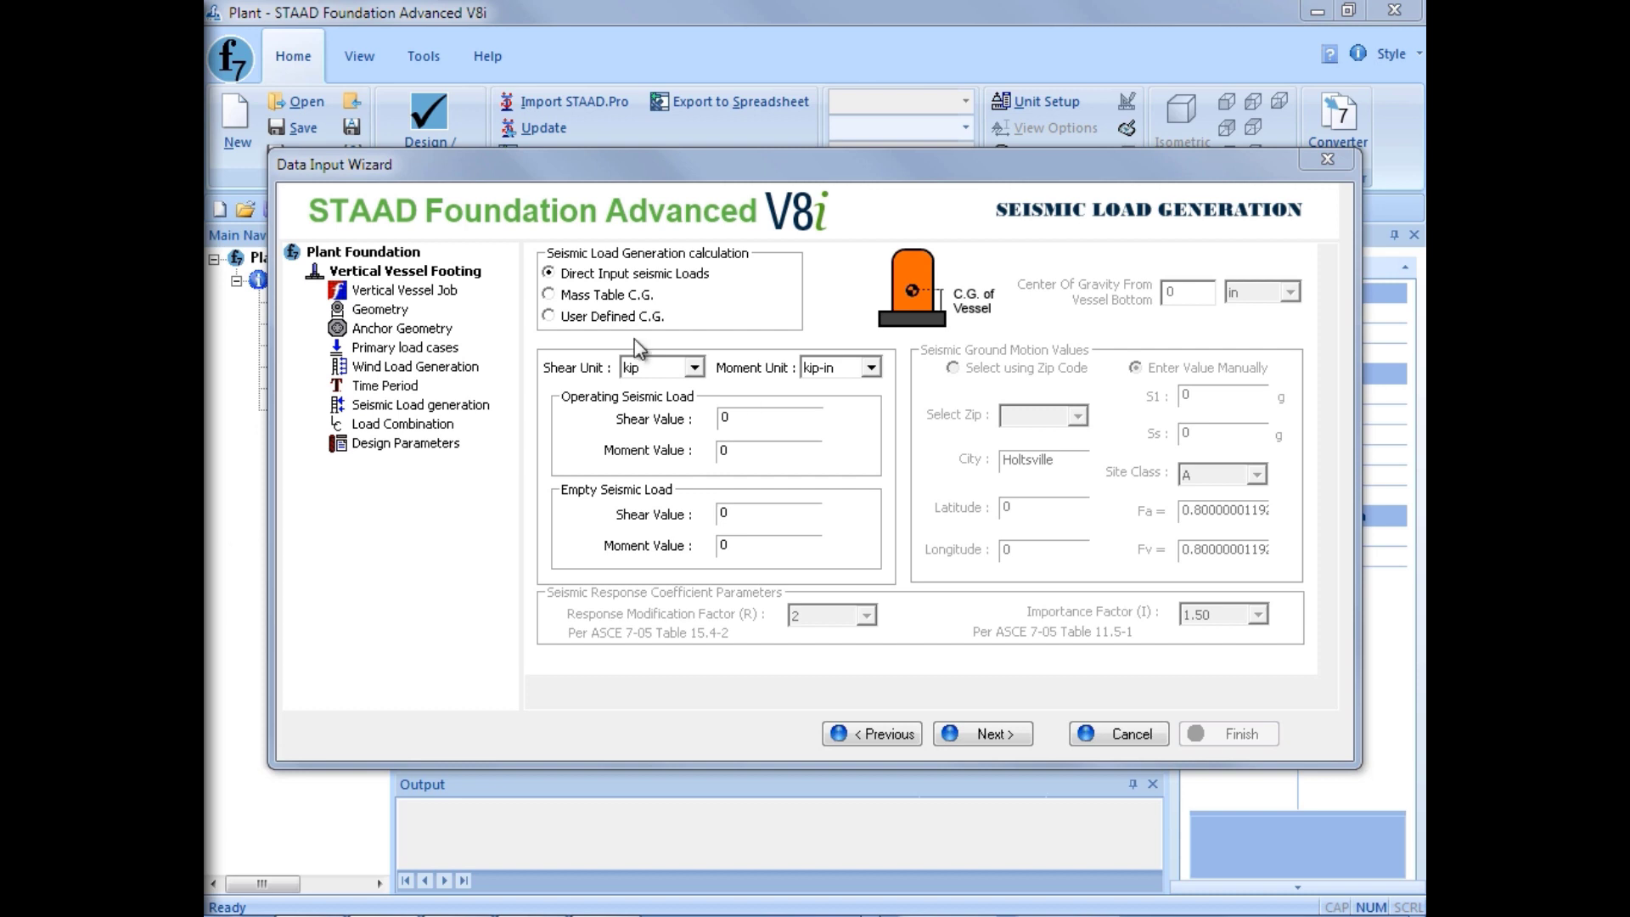
# Step: Choose a user-defined C.G. for the seismic loads and set the center of gravity from the vessel bottom to 200 in
pyautogui.click(569, 320)
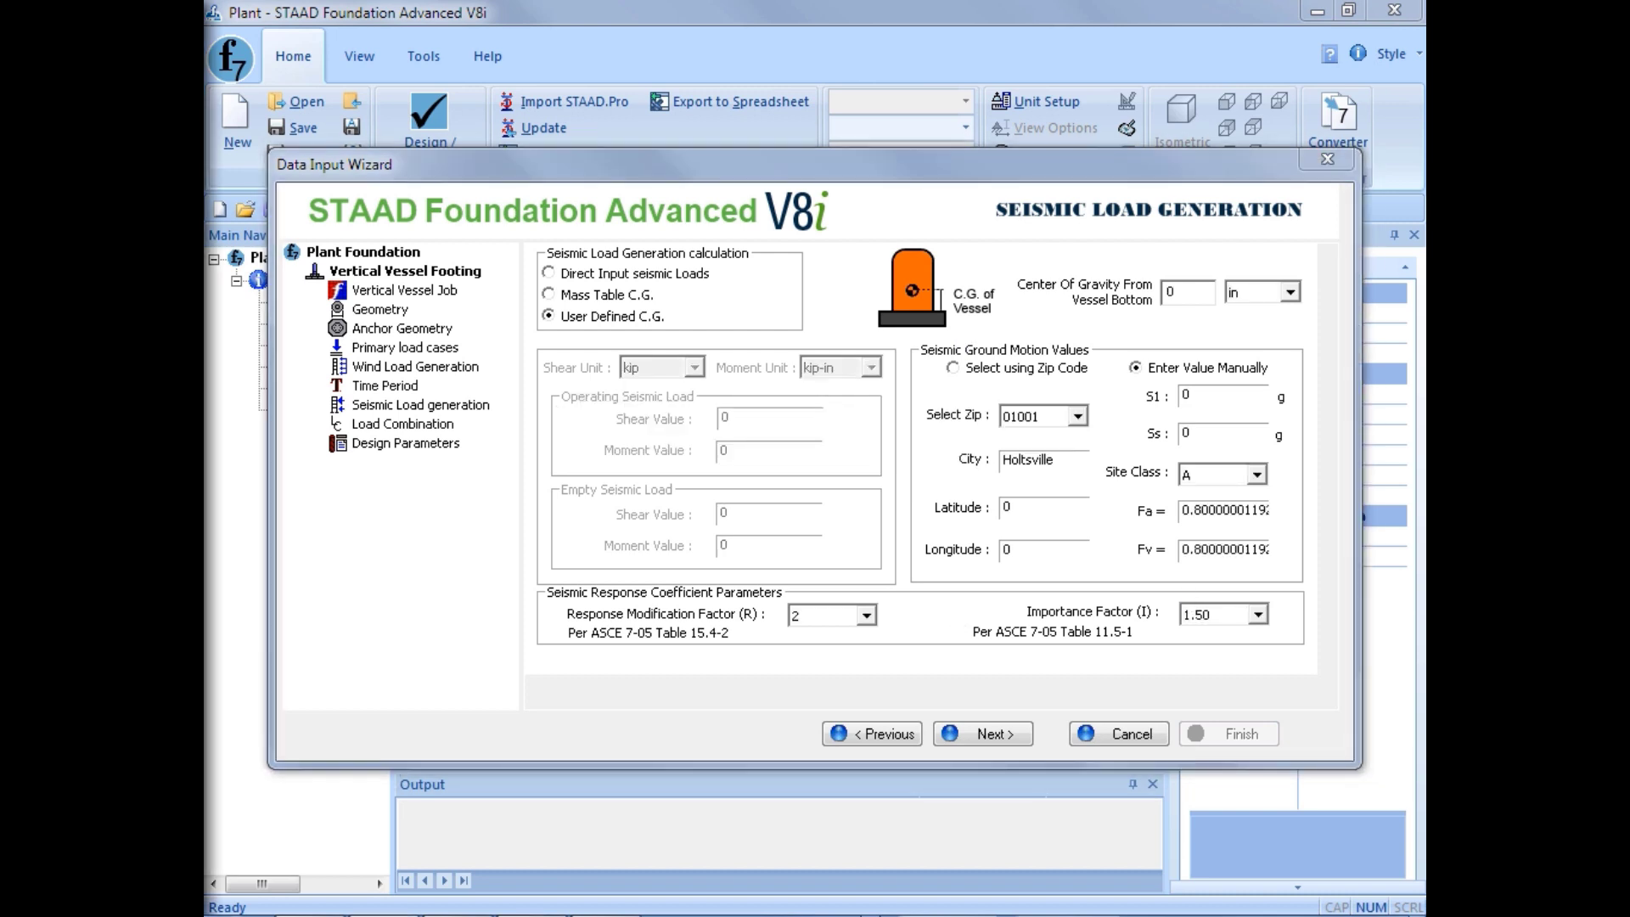
pyautogui.click(996, 230)
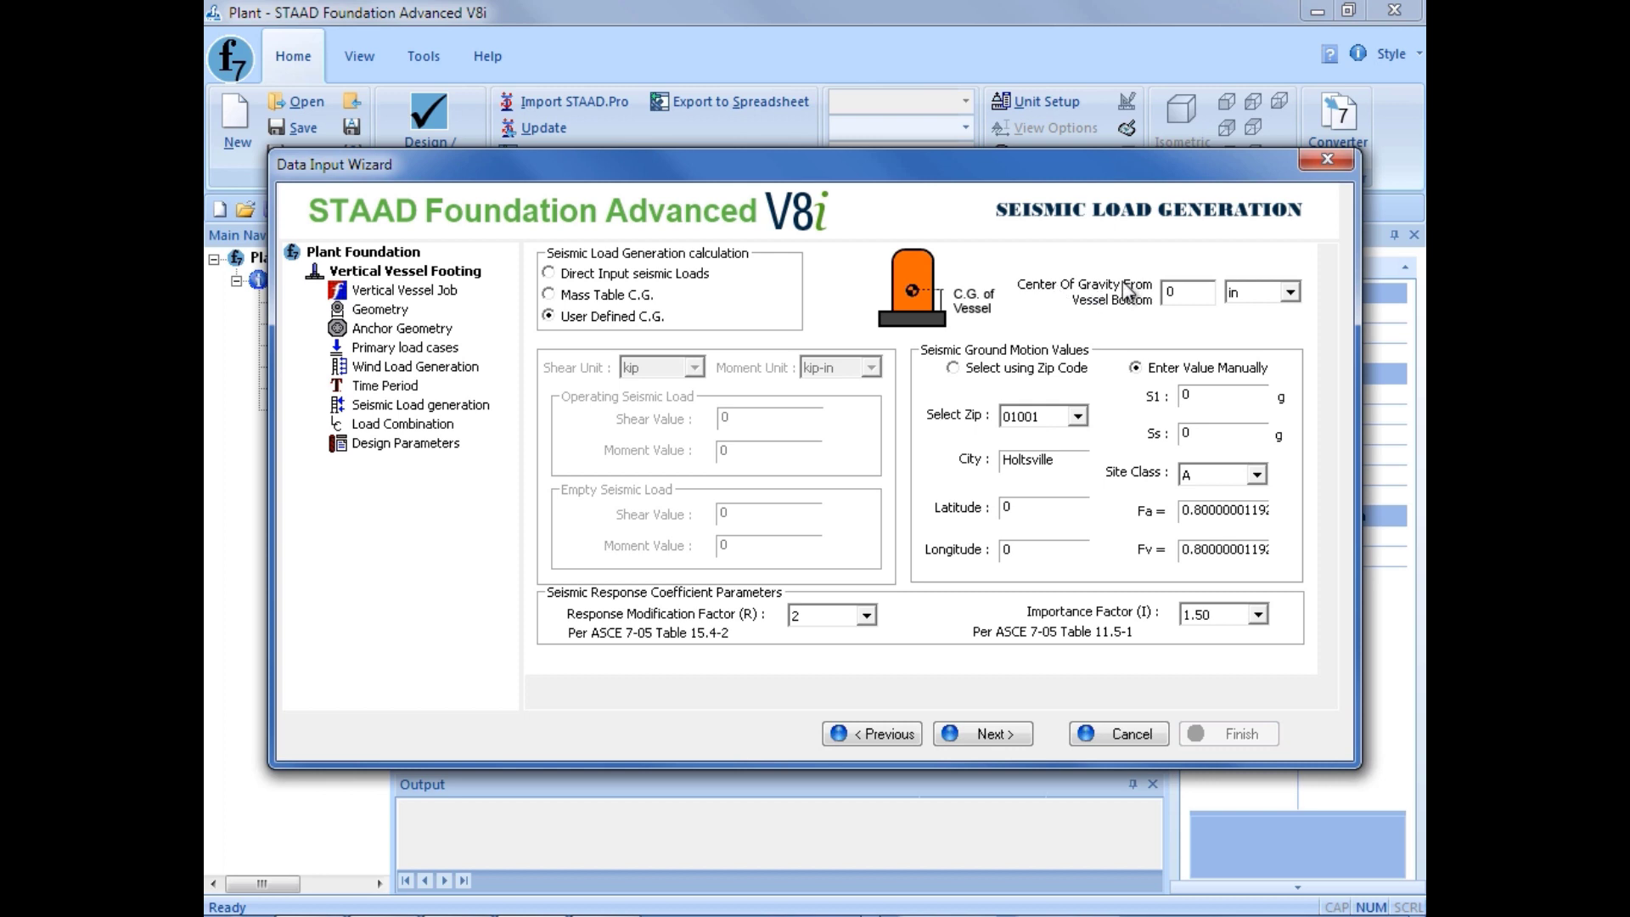
pyautogui.doubleClick(1194, 299)
# Step: Set the seismic ground motion values S1 to 0.145 g and Ss to 0.322 g, with site class C
pyautogui.doubleClick(1205, 398)
pyautogui.write('0.145')
pyautogui.doubleClick(1220, 434)
pyautogui.write('0.322')
pyautogui.click(1255, 475)
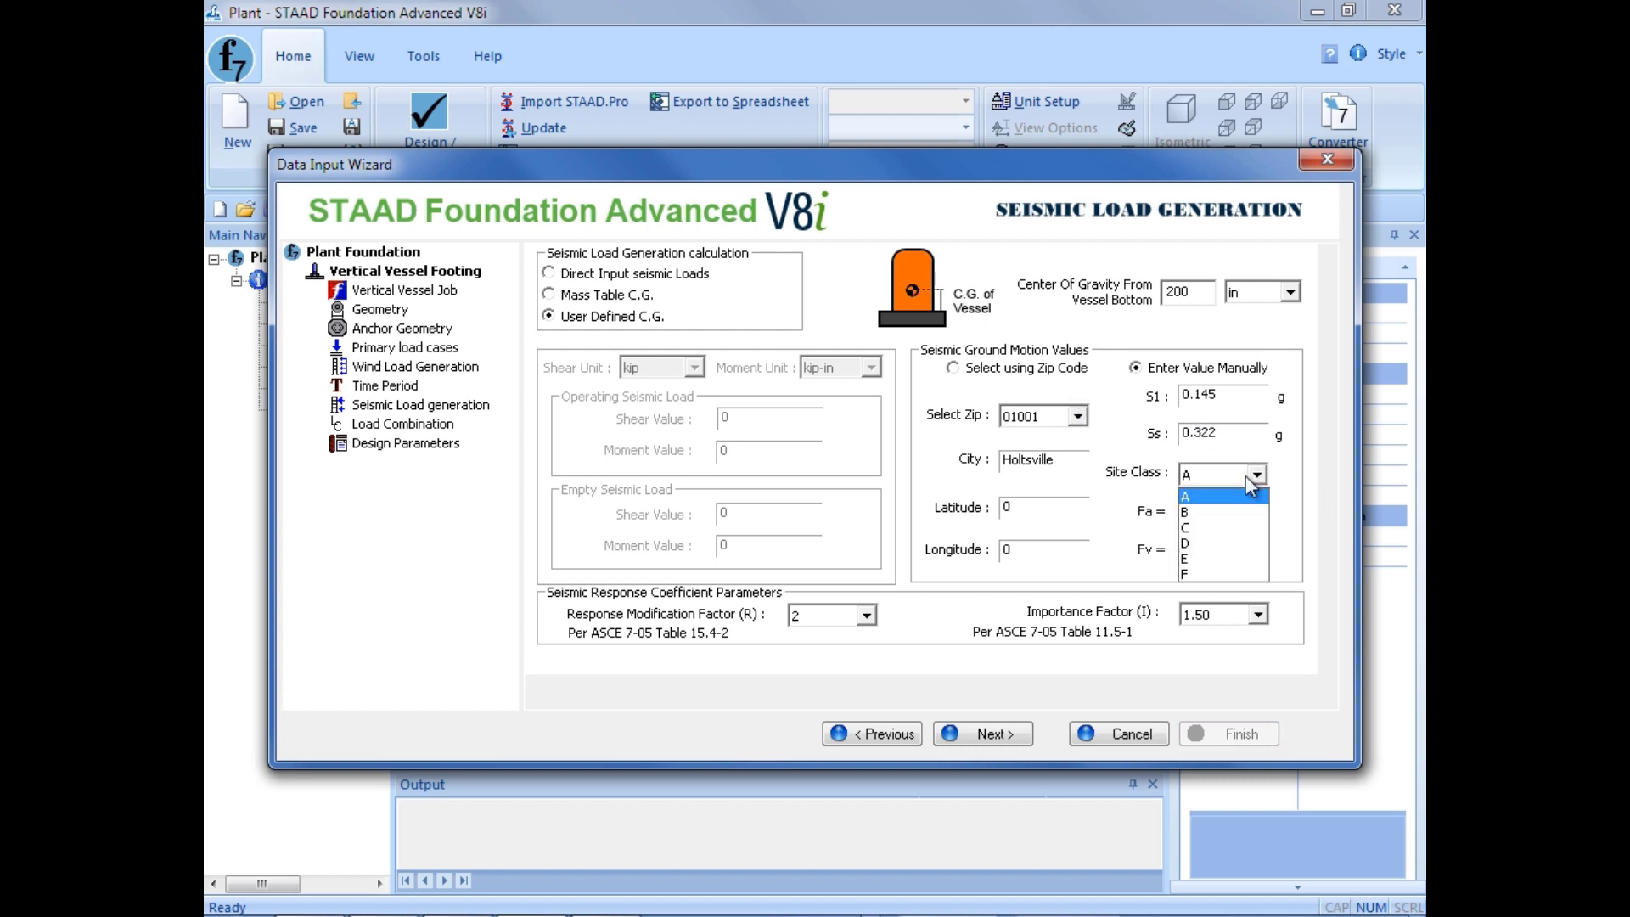
pyautogui.click(1218, 529)
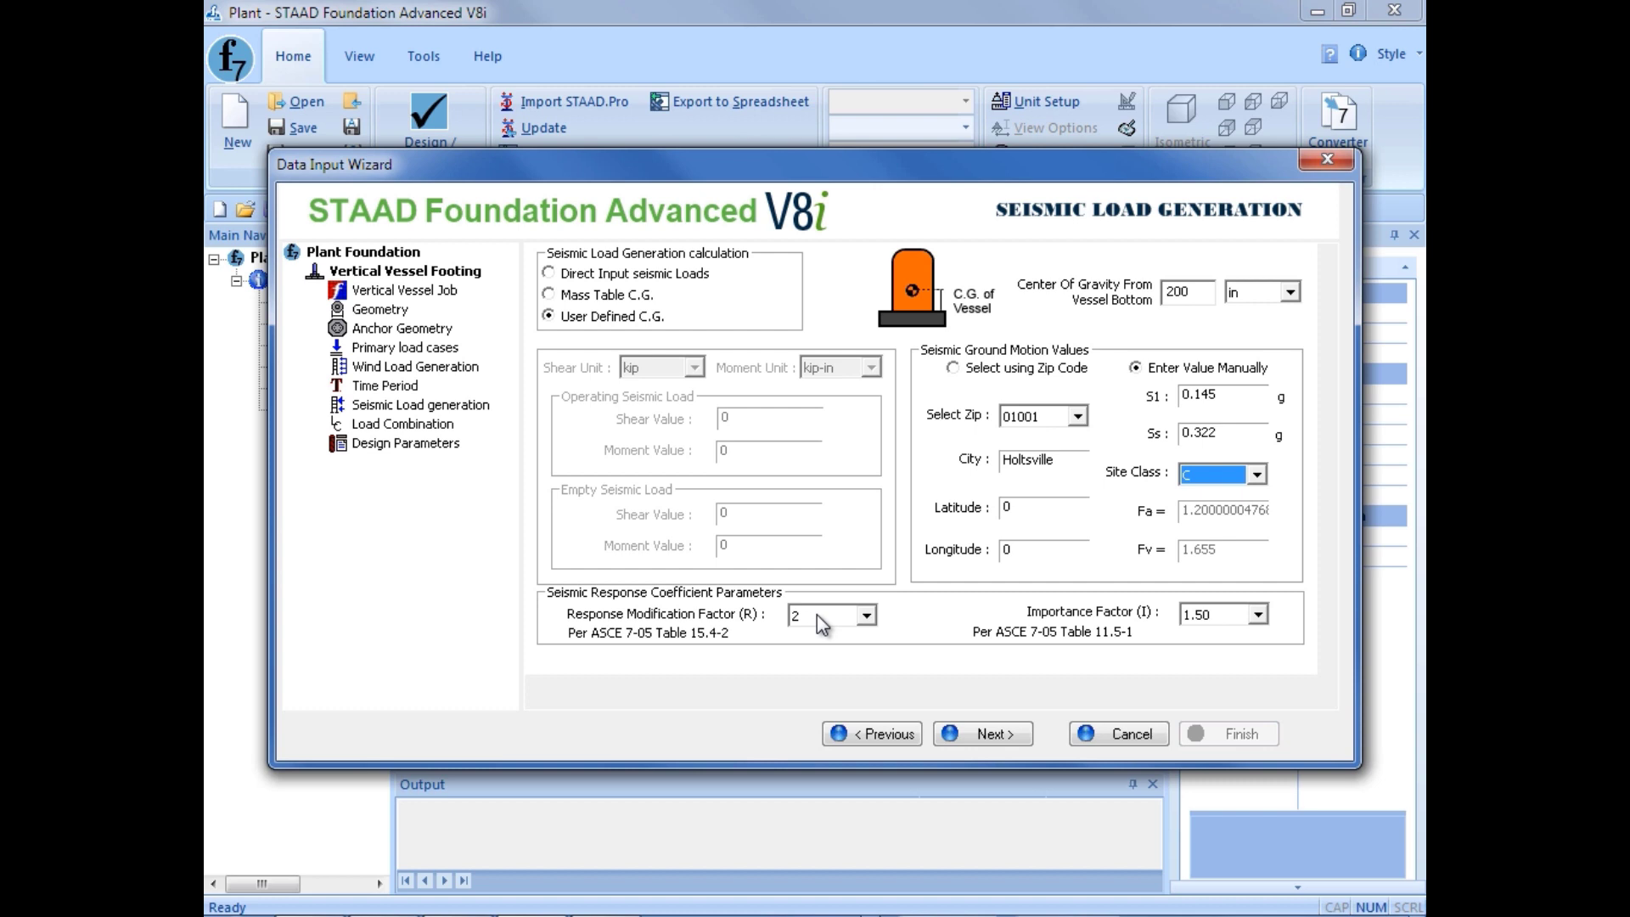
# Step: Choose a seismic importance factor of 1.50 and continue to the load combinations
pyautogui.click(1200, 626)
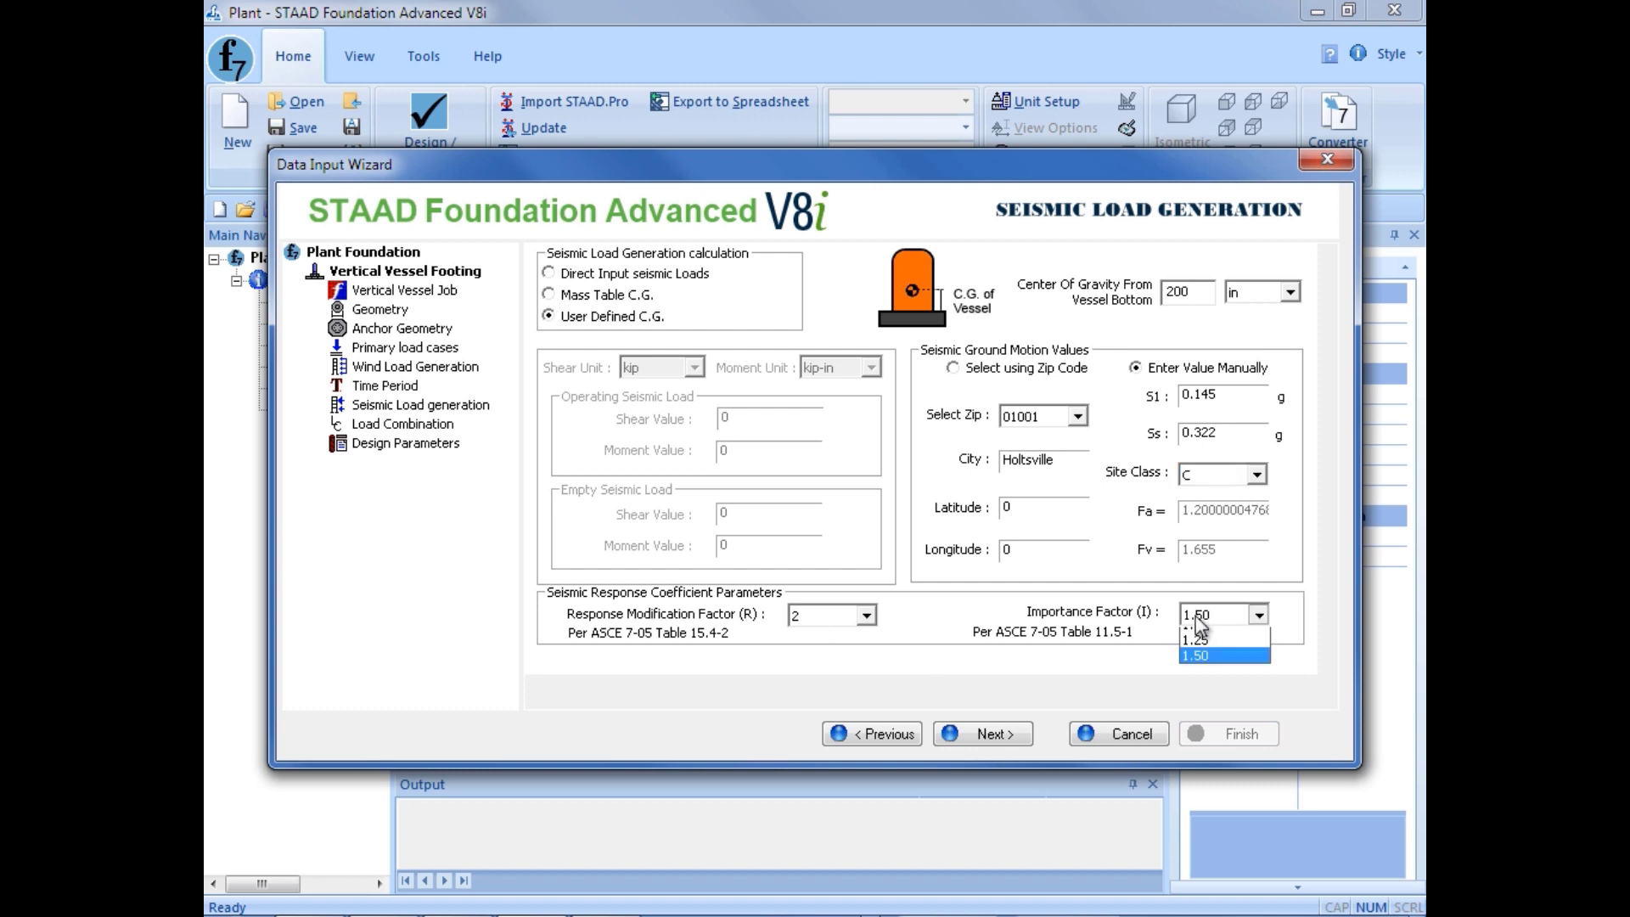
pyautogui.click(1210, 667)
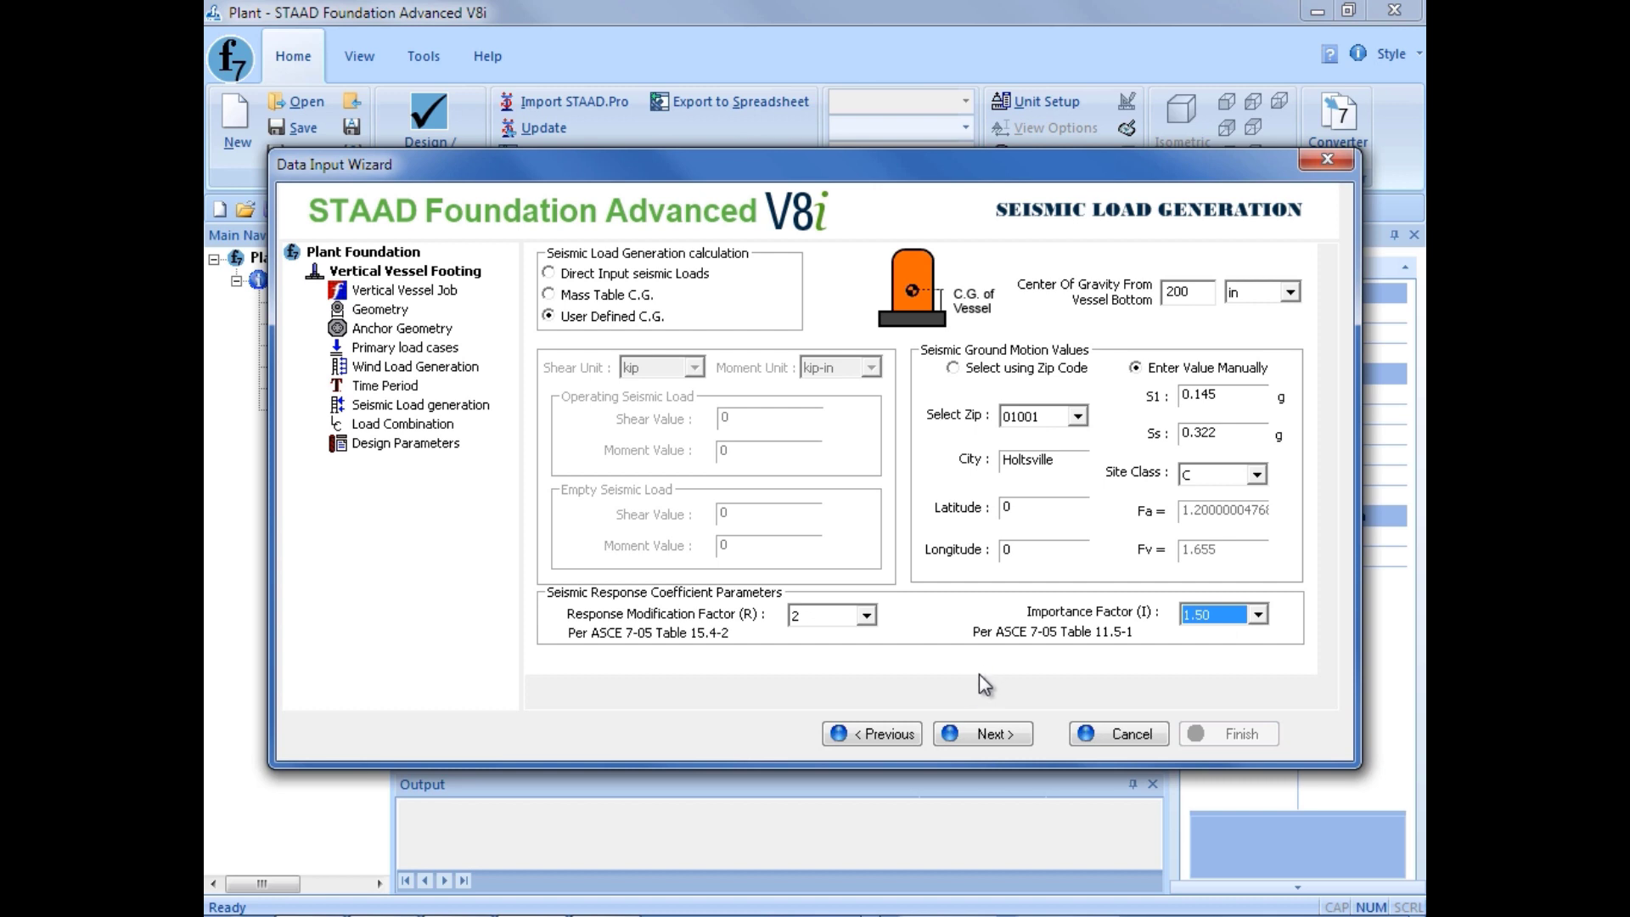
pyautogui.click(971, 735)
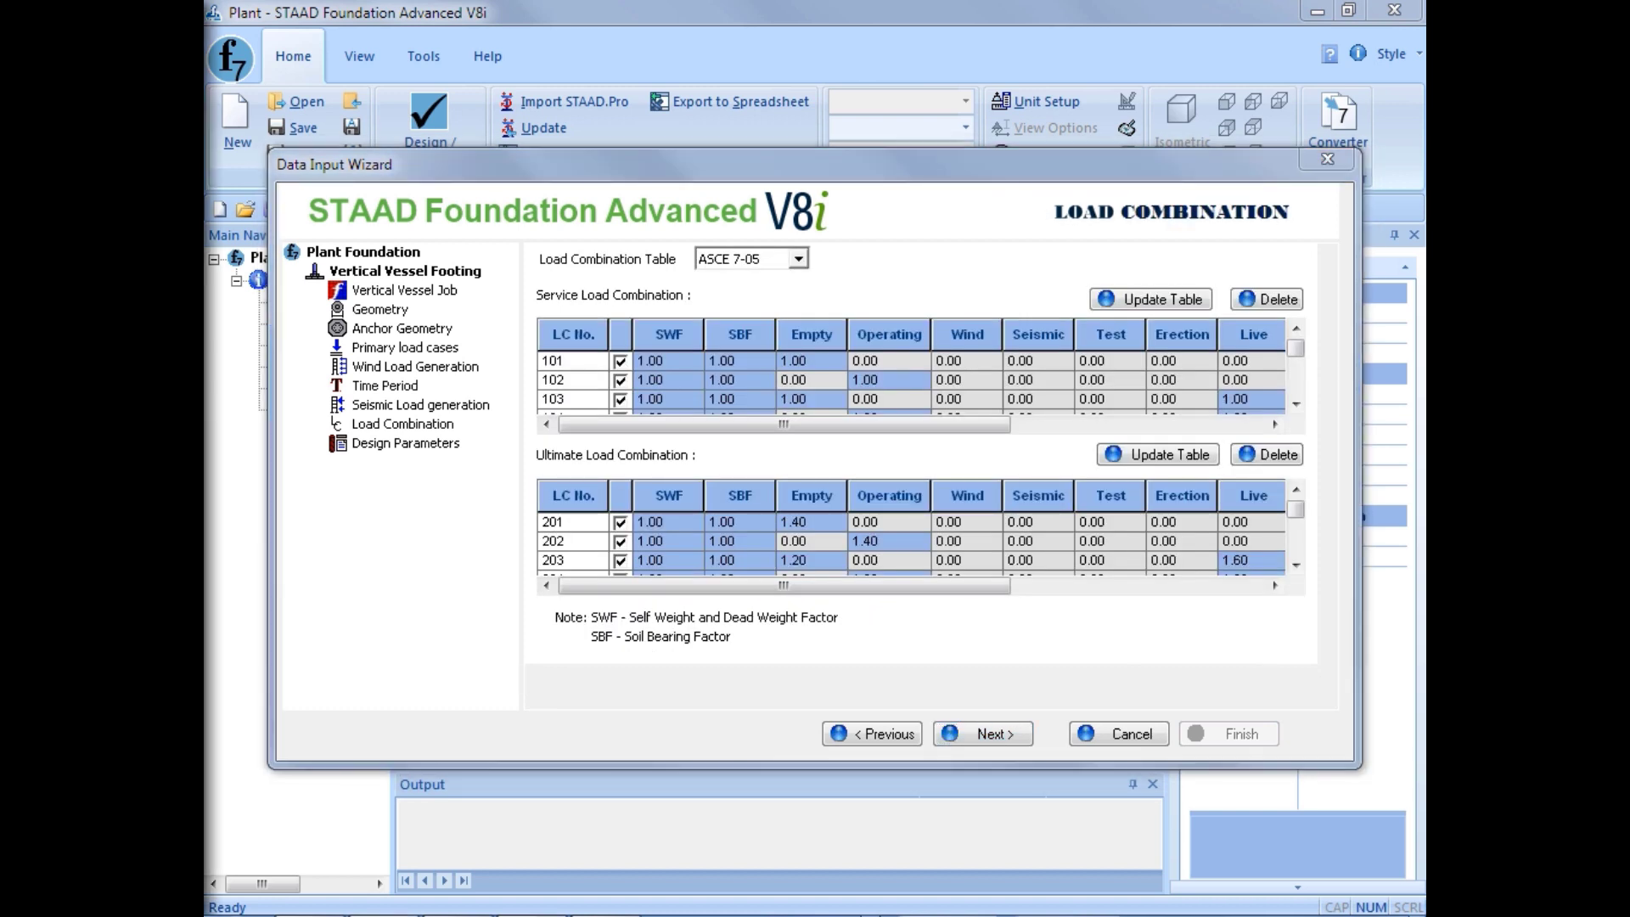
# Step: Keep the ASCE 7-05 load combination table, review the service combinations and continue to the design parameters
pyautogui.click(931, 189)
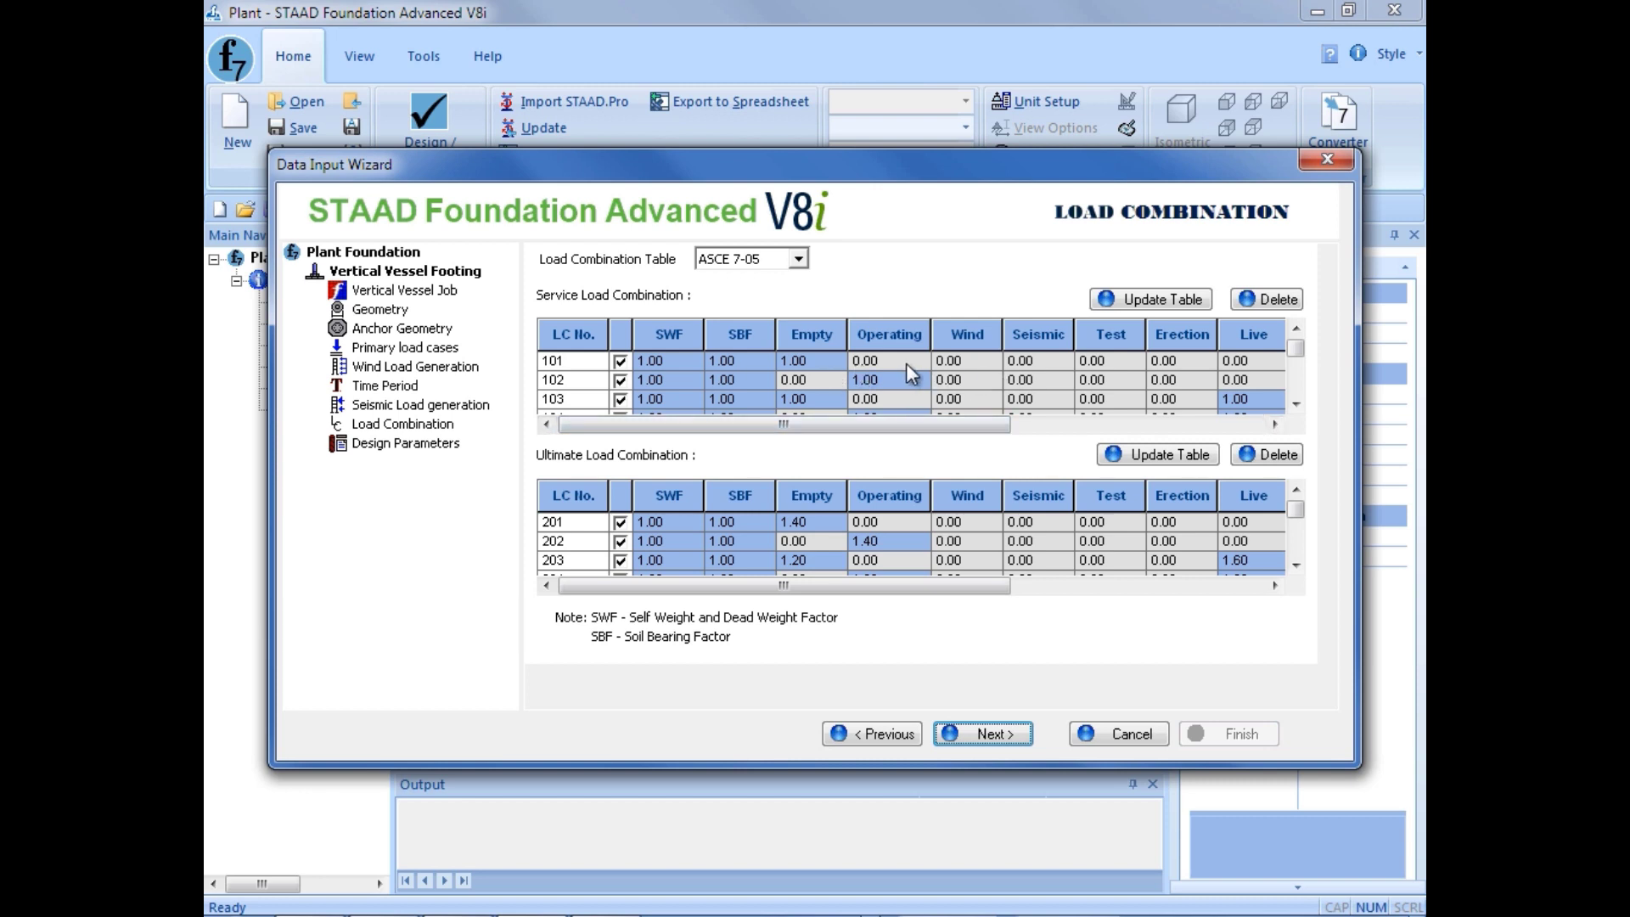
pyautogui.click(798, 261)
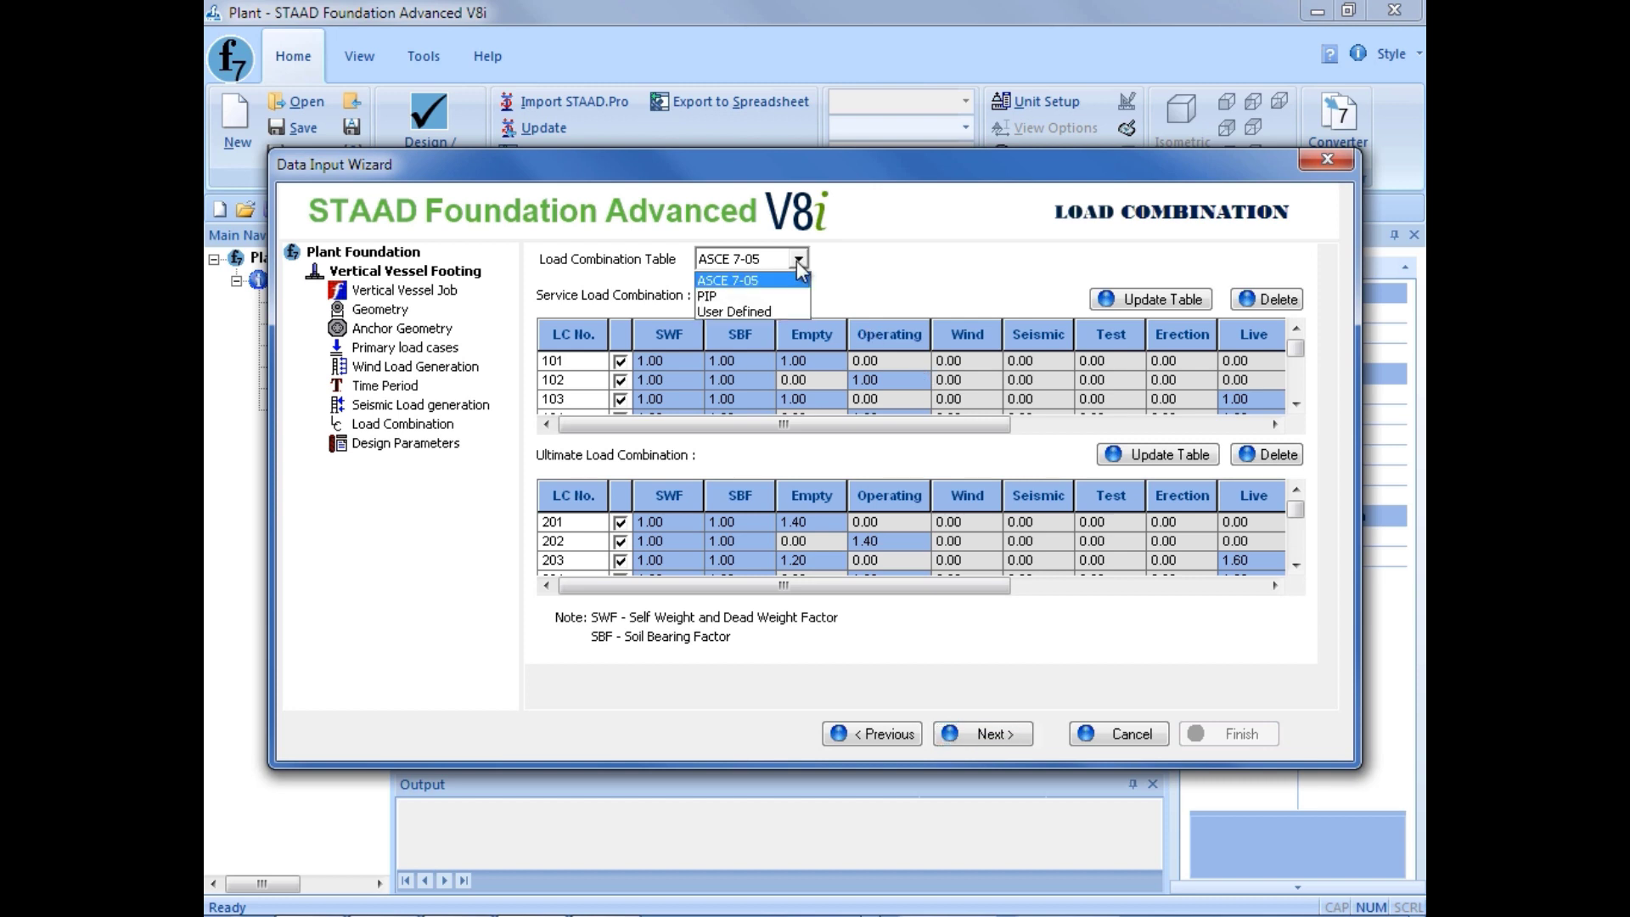
pyautogui.click(798, 262)
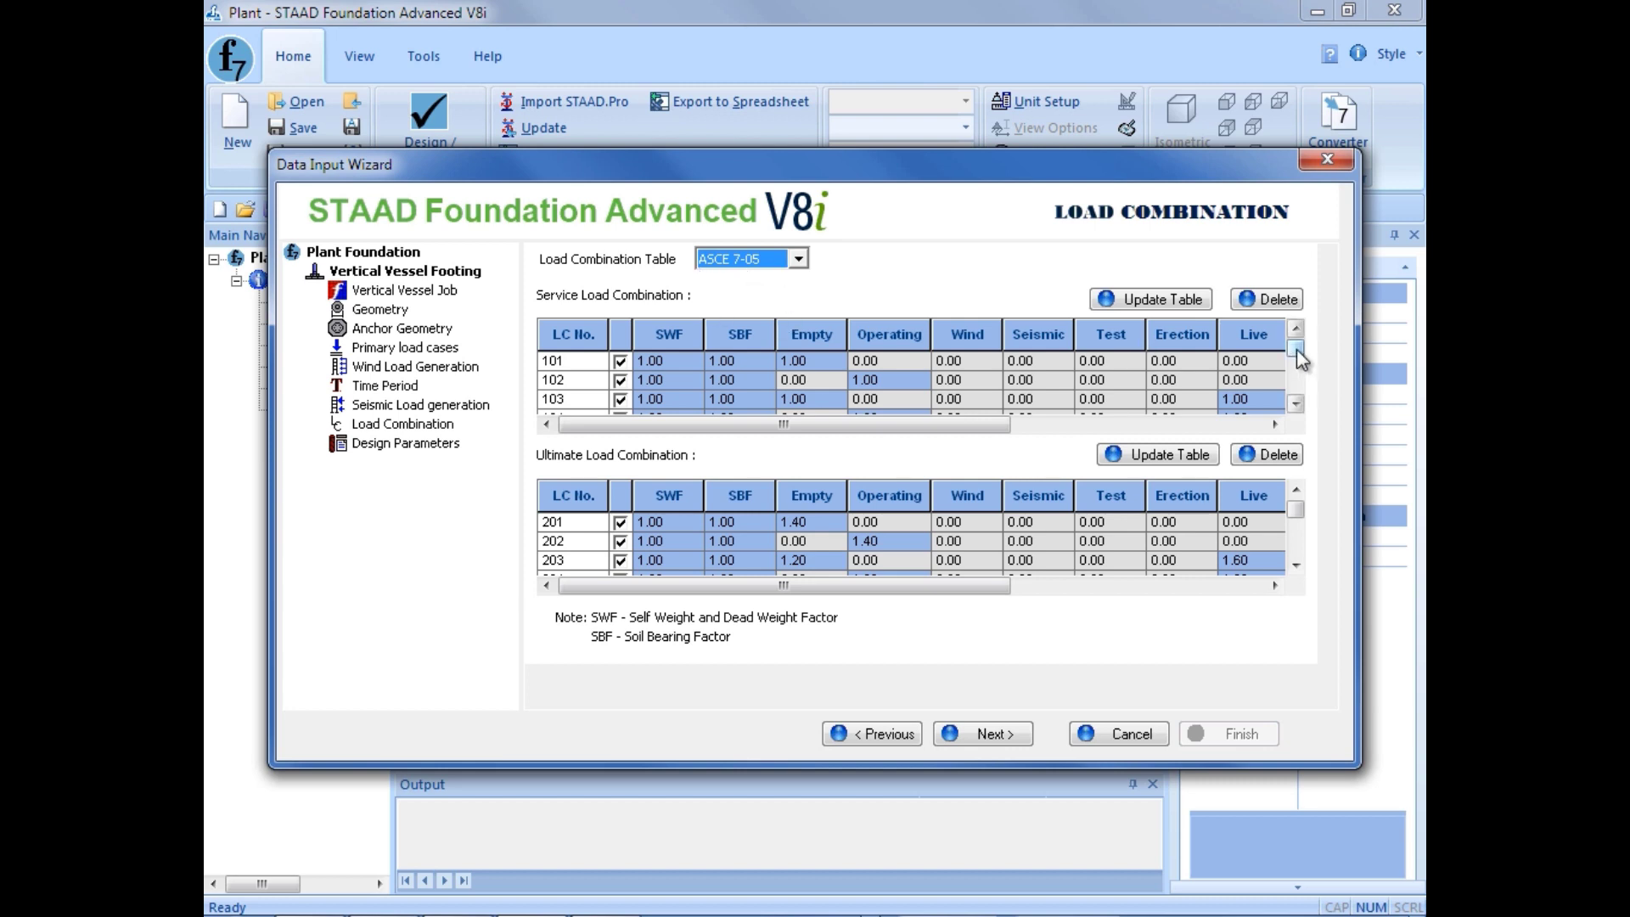
pyautogui.moveTo(1302, 359); pyautogui.dragTo(1298, 348)
pyautogui.click(973, 737)
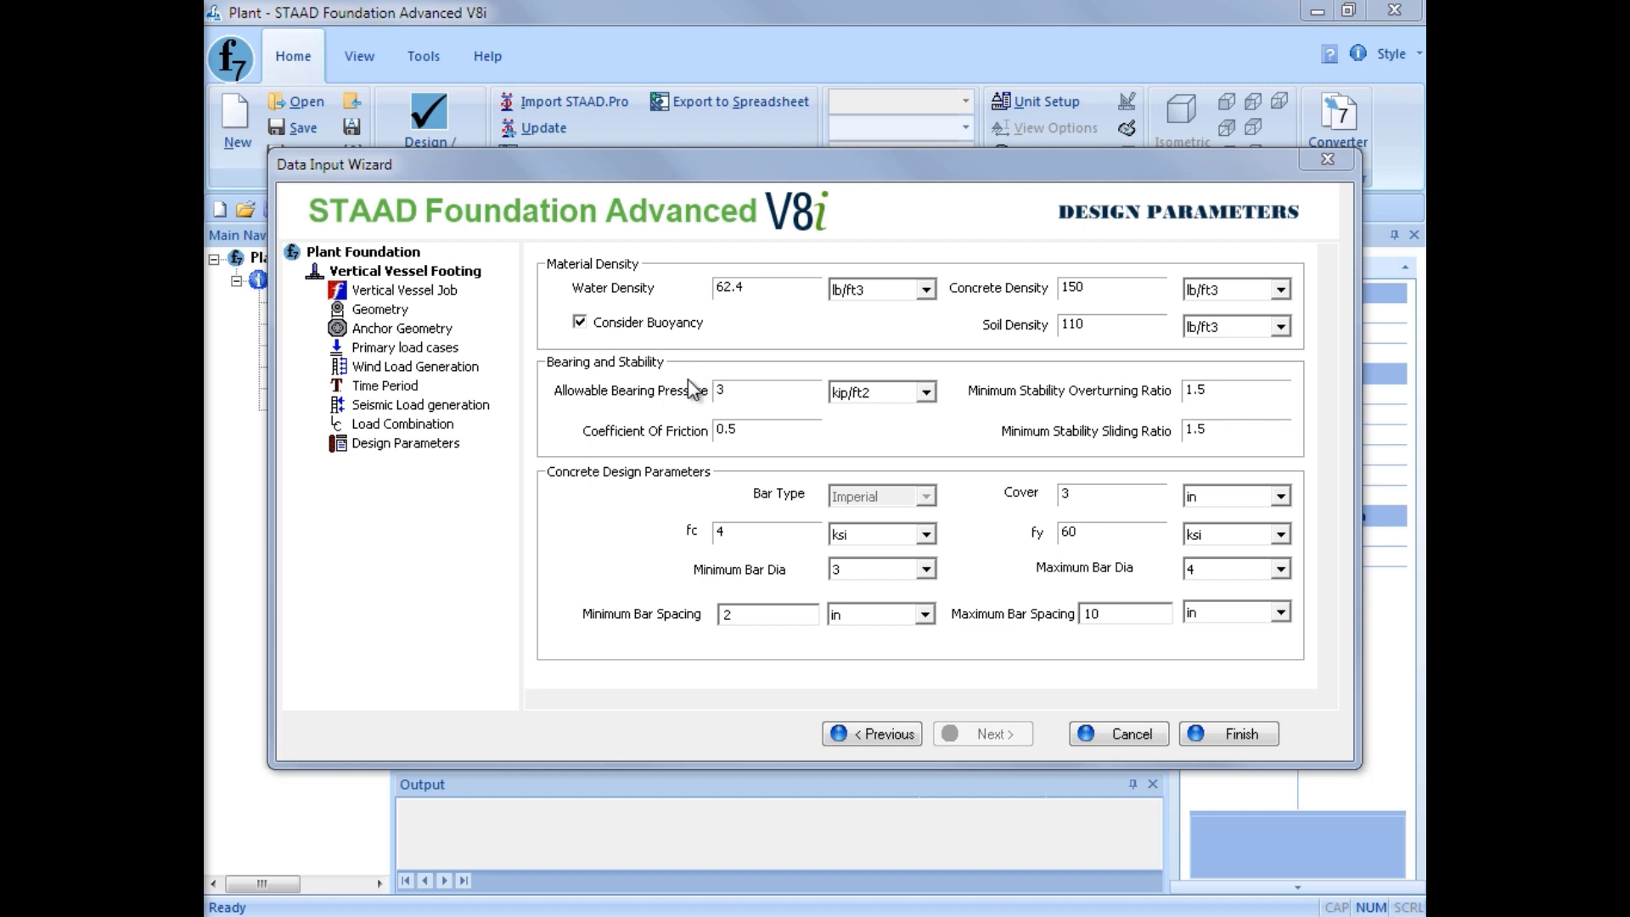
# Step: Set the allowable bearing pressure to 3.5 kip/ft2
pyautogui.doubleClick(785, 386)
pyautogui.write('3.5')
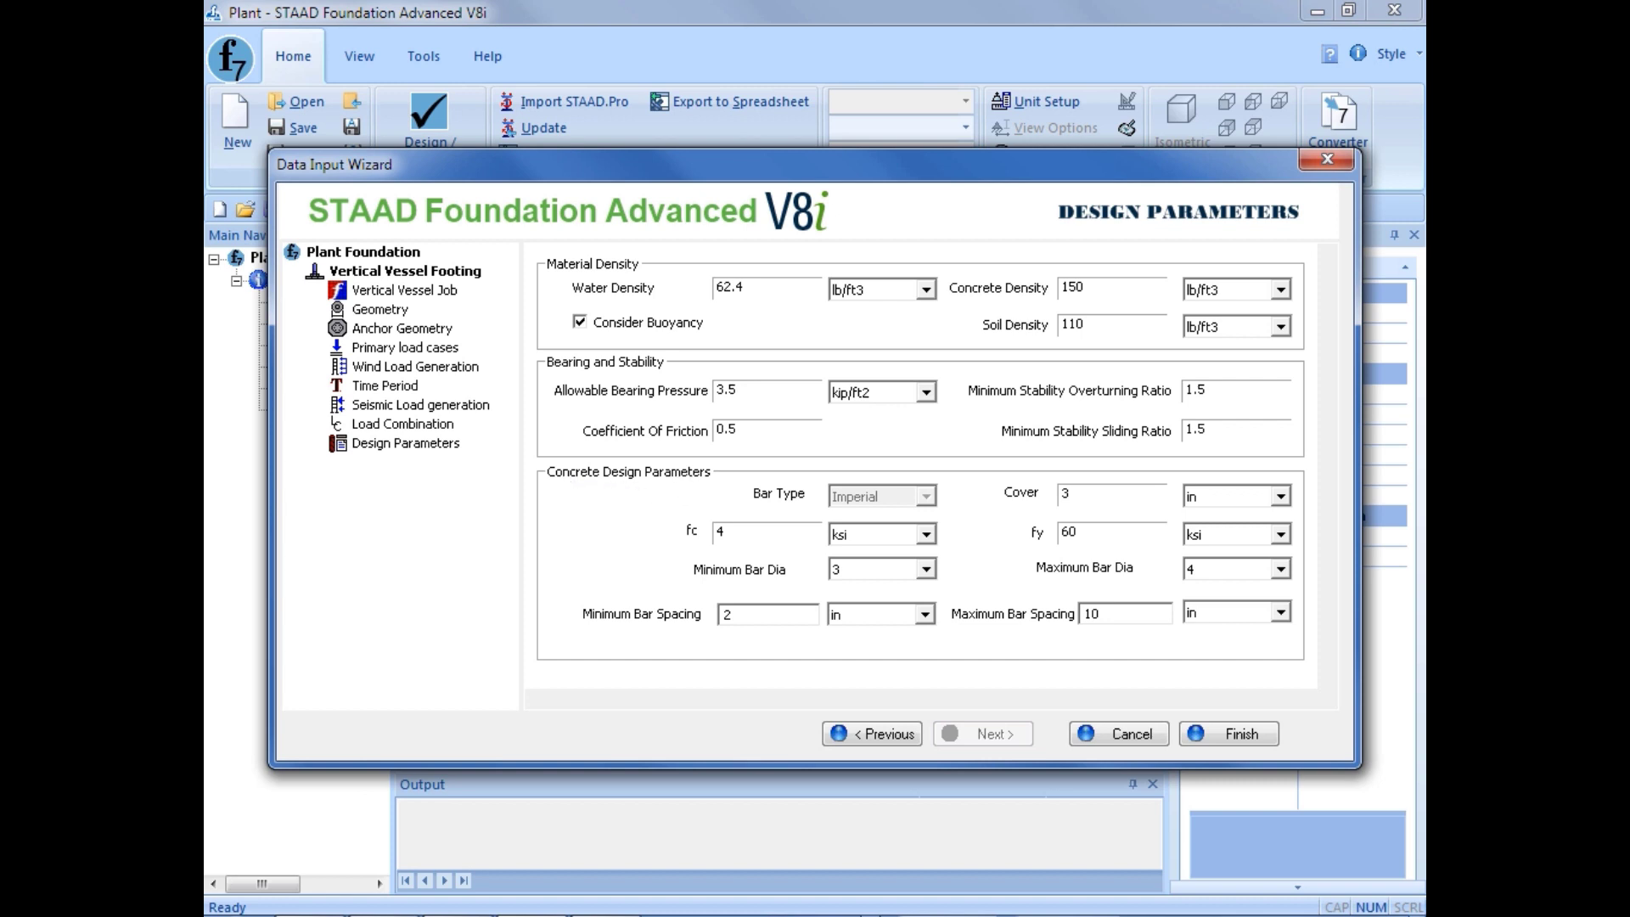
pyautogui.click(613, 703)
# Step: Set the minimum bar diameter to 4 and the maximum bar diameter to 9
pyautogui.click(925, 570)
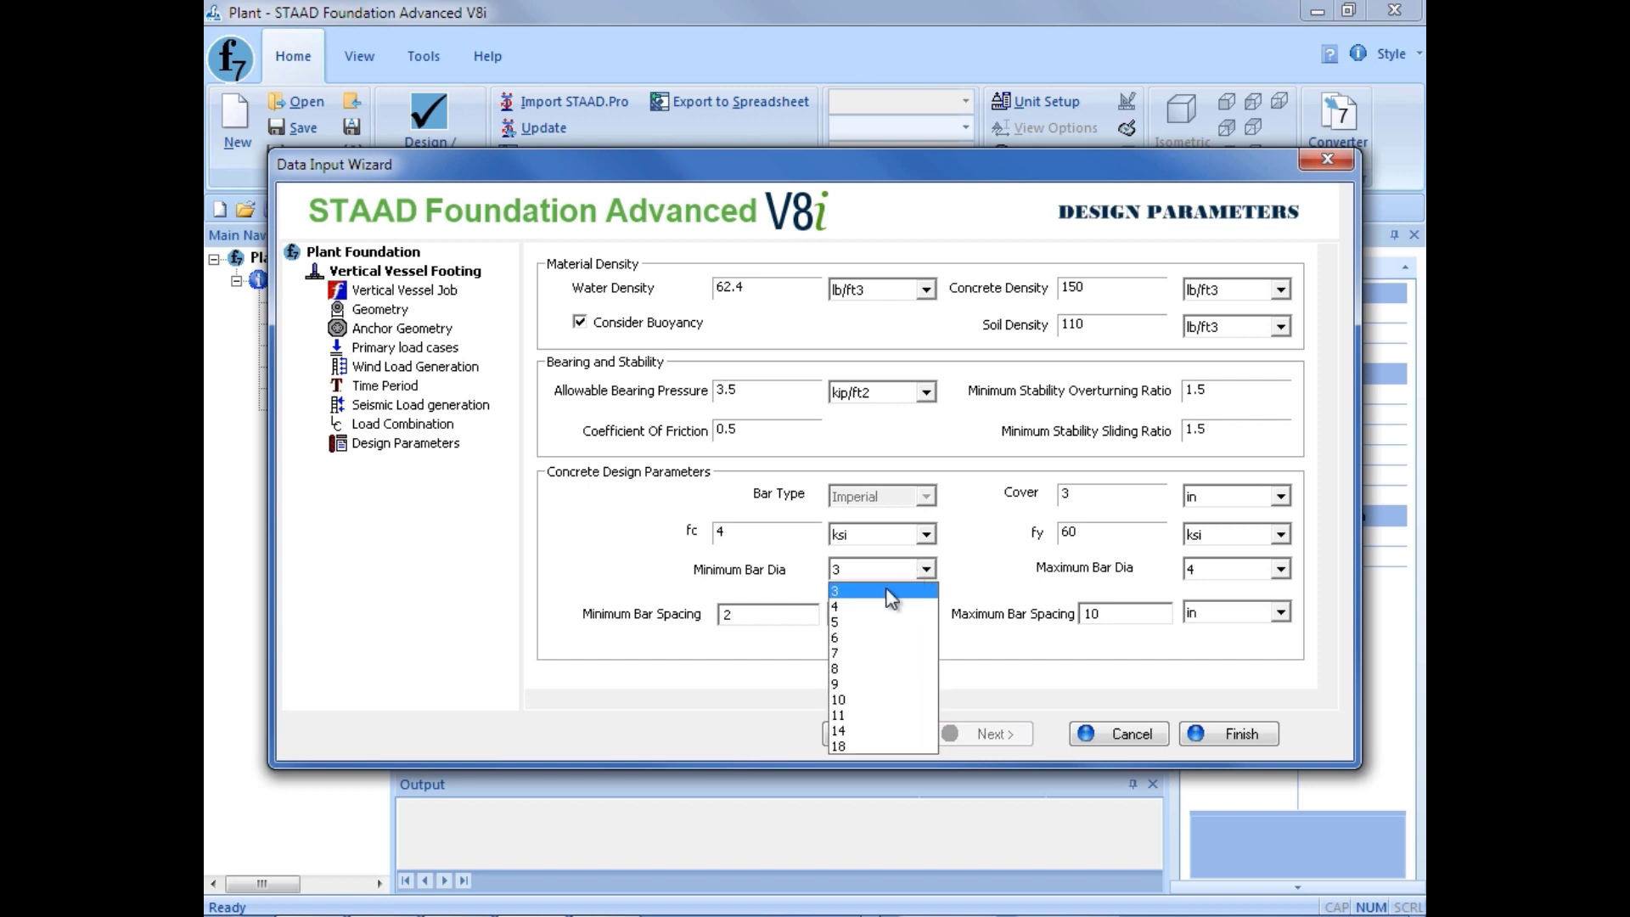
pyautogui.click(869, 606)
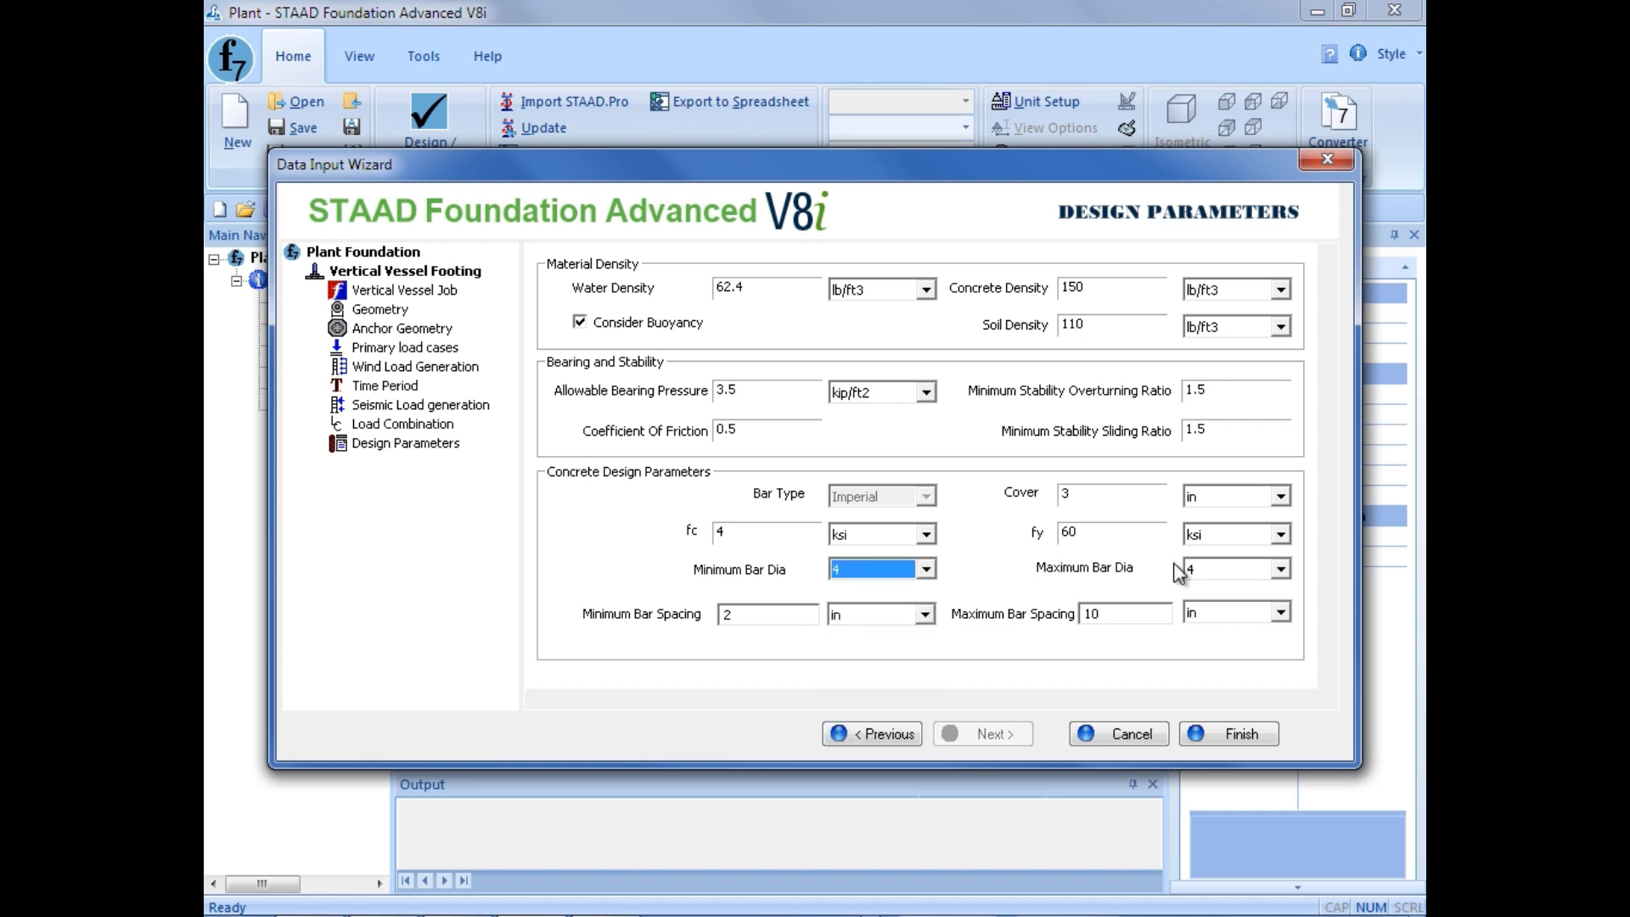
pyautogui.click(1214, 569)
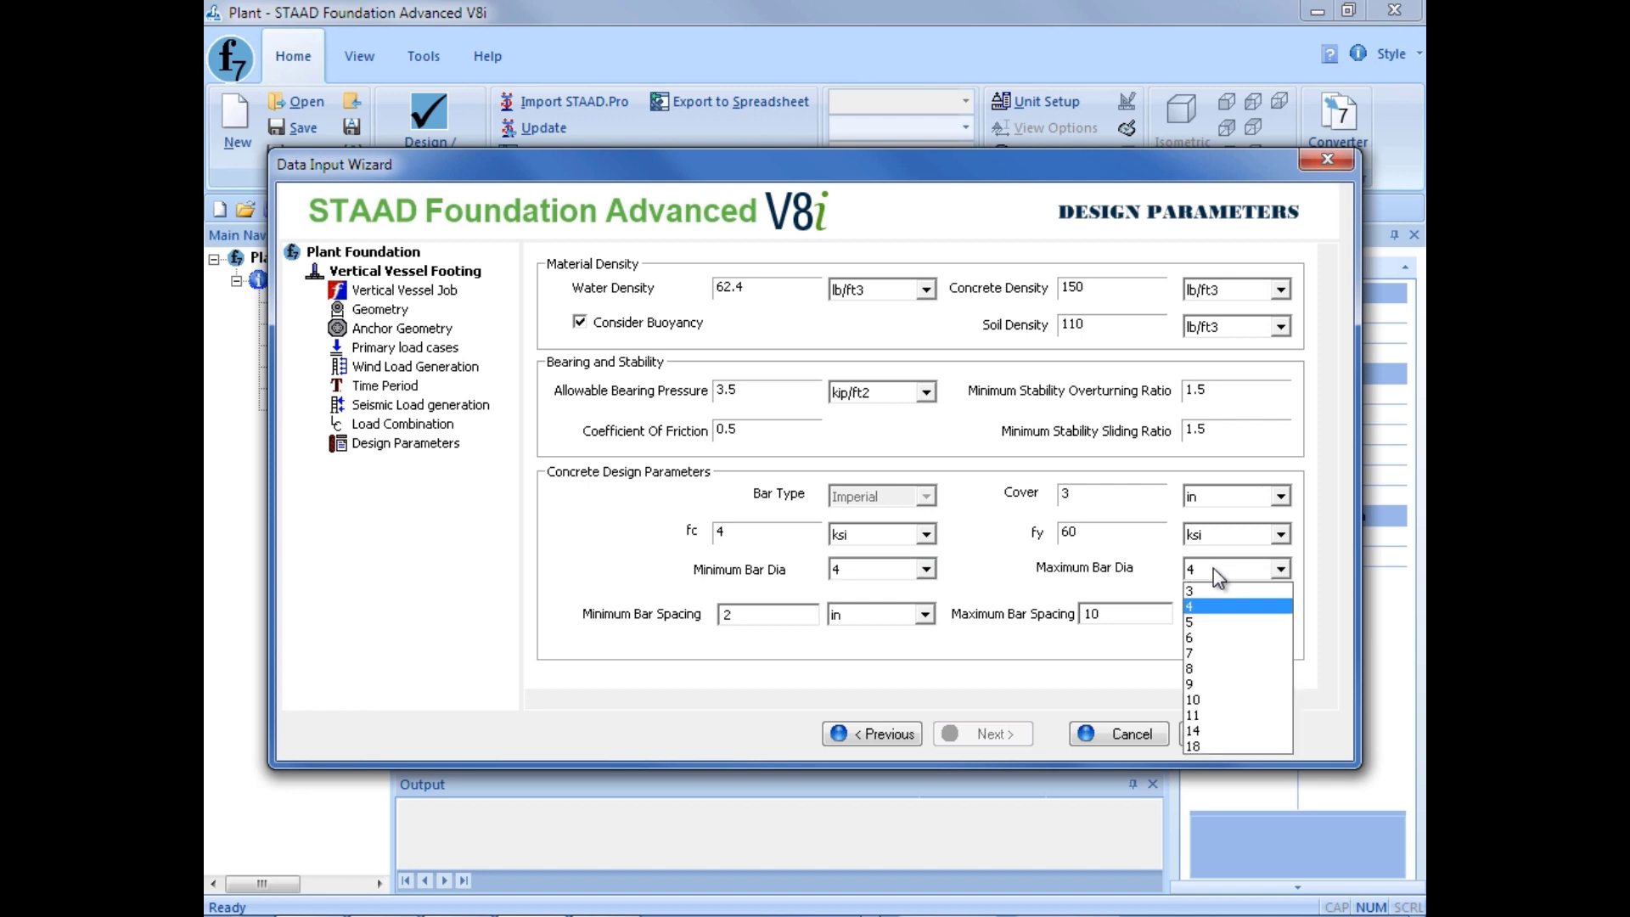
pyautogui.click(1192, 684)
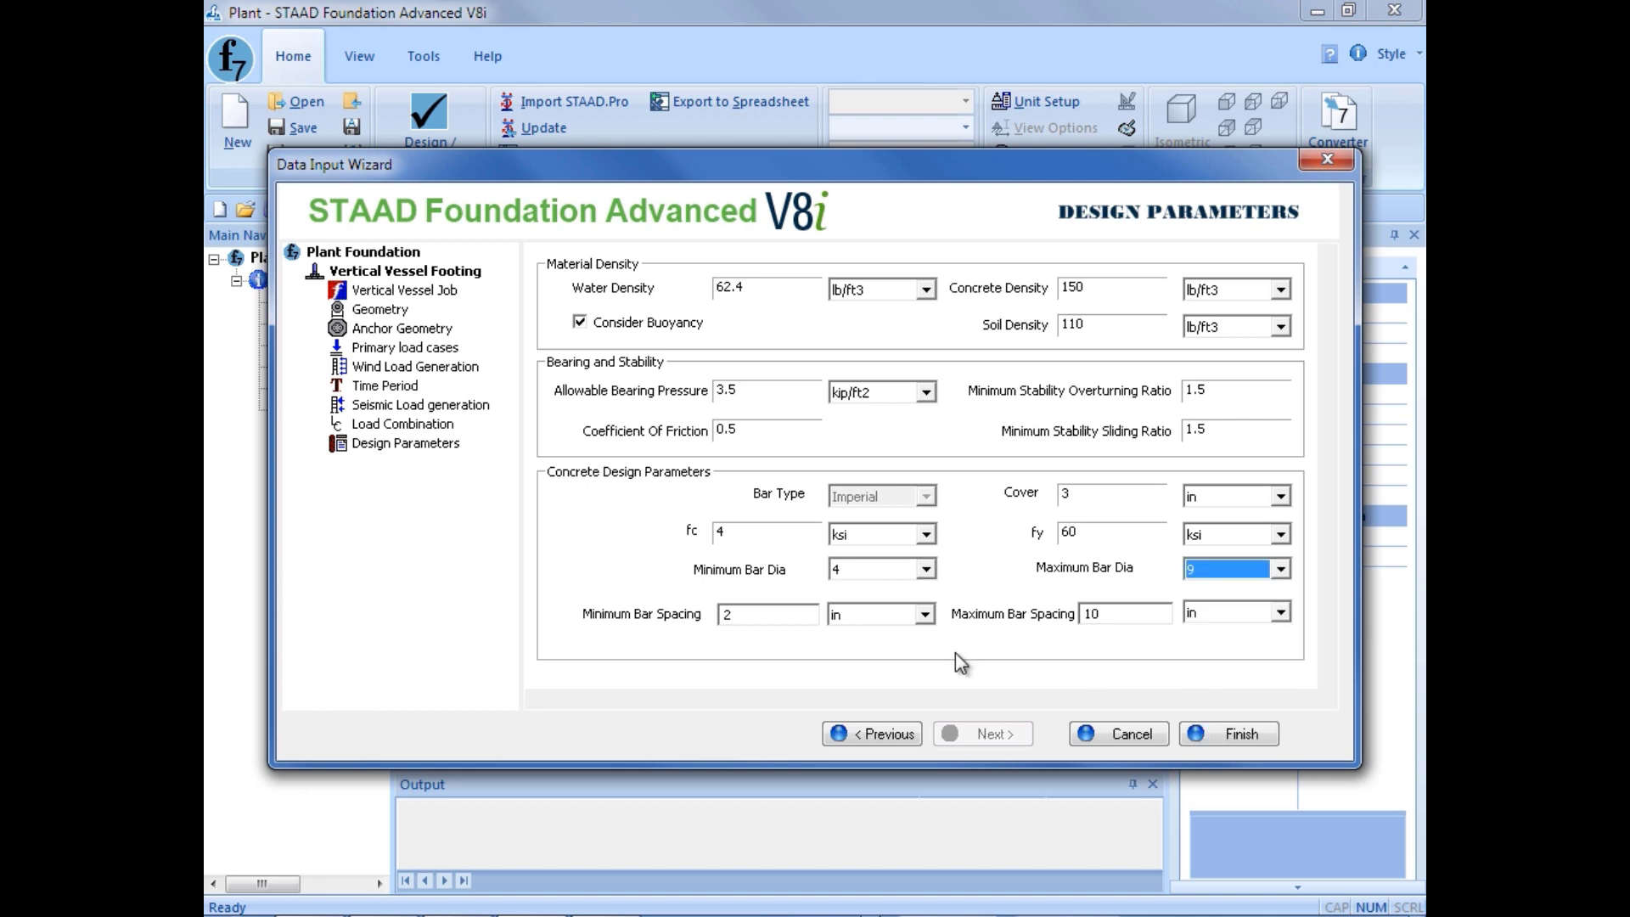
# Step: Set the minimum bar spacing to 3 in and the maximum to 12 in, then finish the data input wizard
pyautogui.click(780, 615)
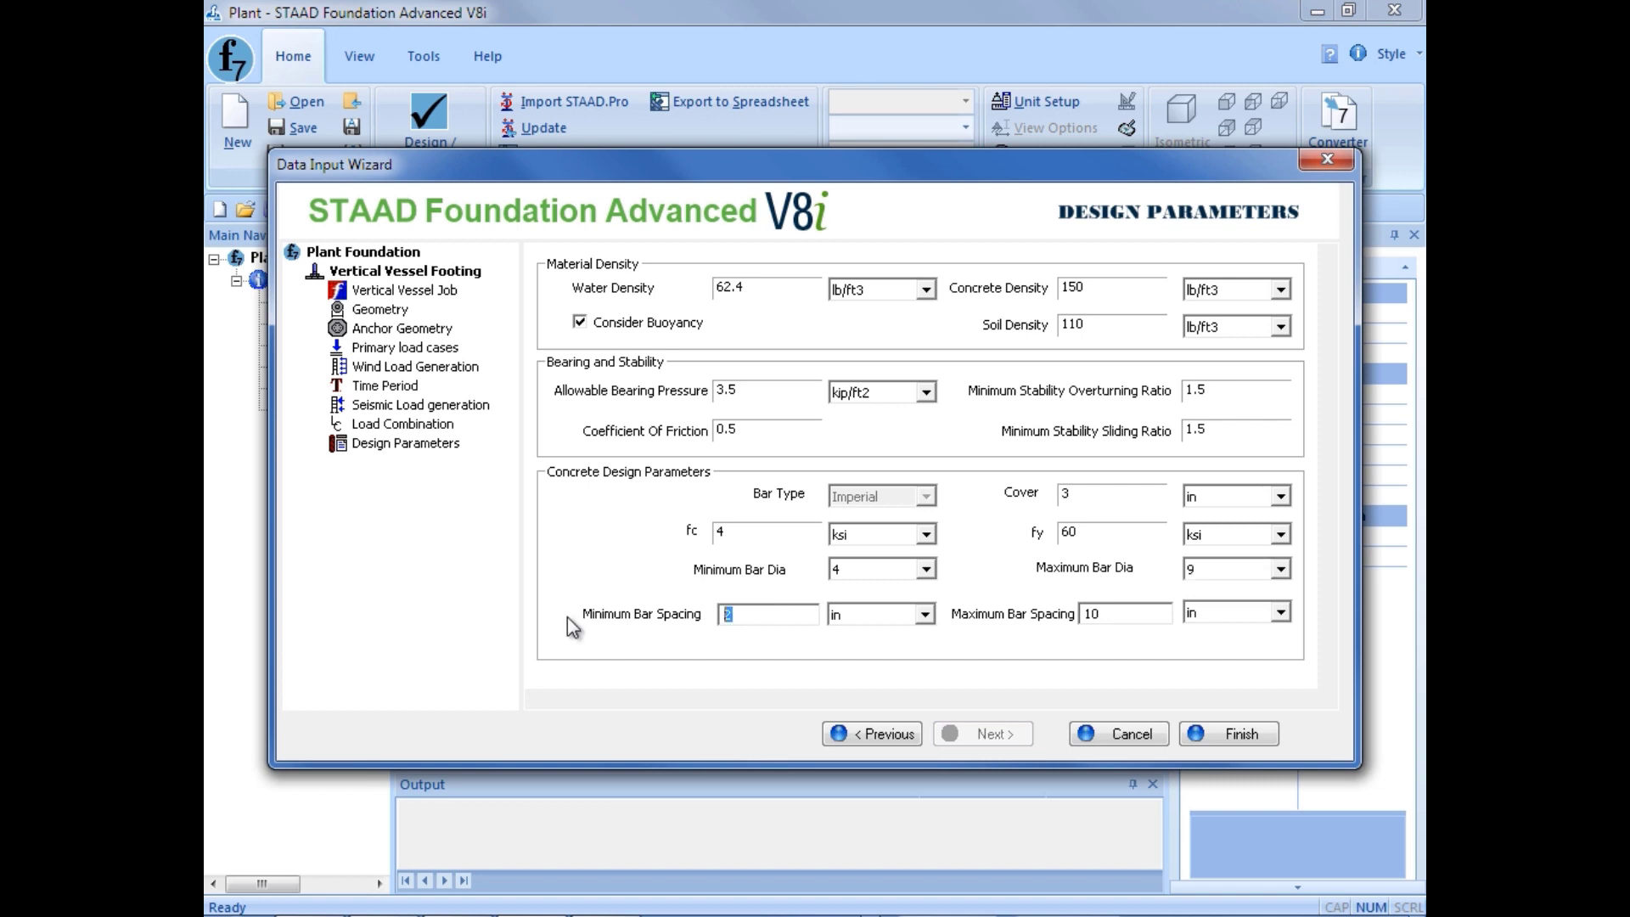
pyautogui.write('3')
pyautogui.moveTo(1107, 613); pyautogui.dragTo(952, 610)
pyautogui.write('12')
pyautogui.click(782, 615)
pyautogui.click(1242, 737)
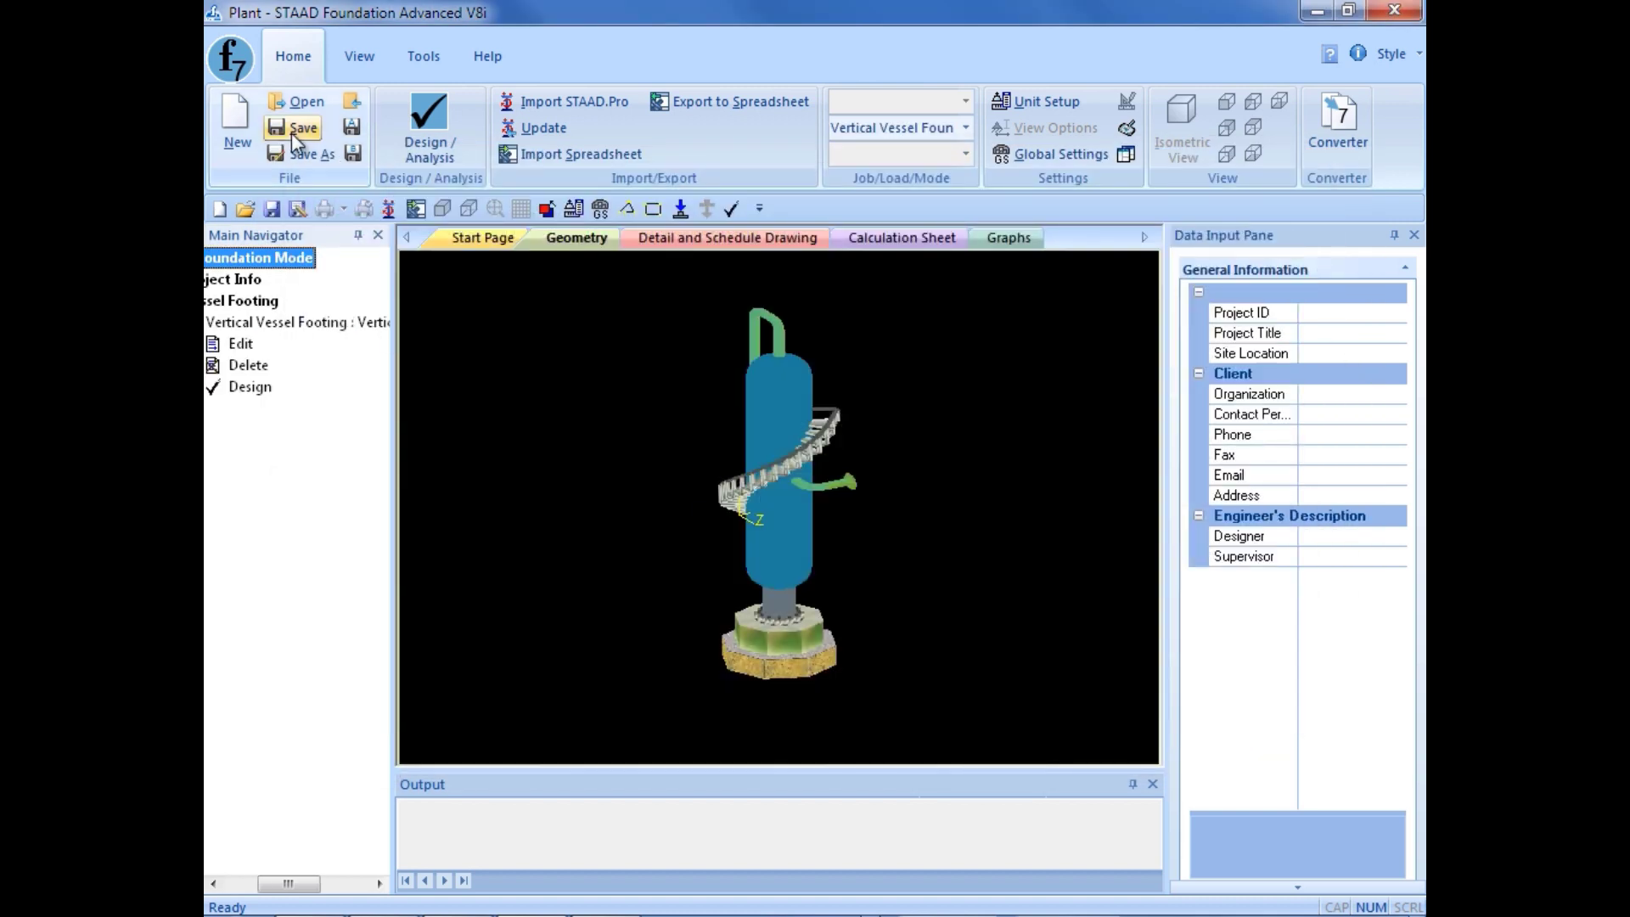